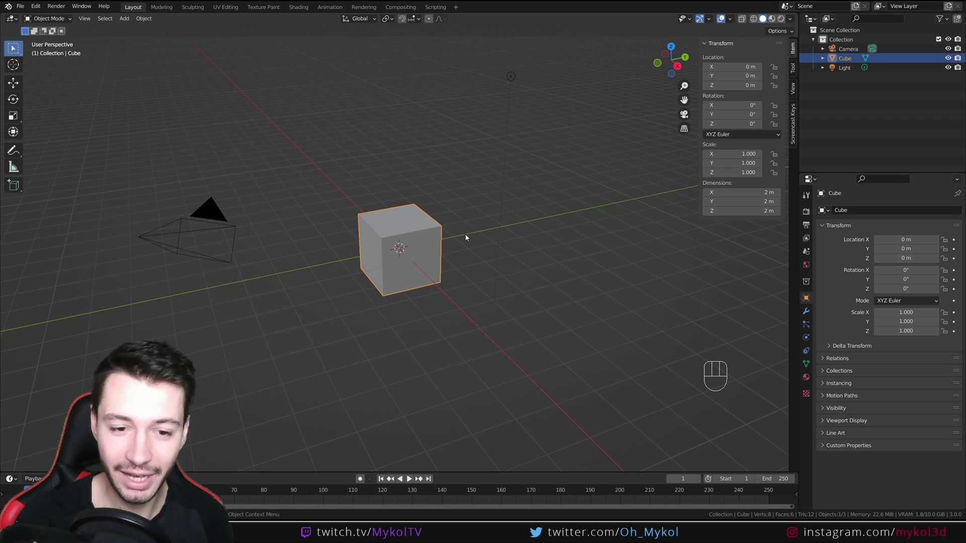
- Delete the default cube from the scene
middle_click_drag(435, 287, 470, 300)
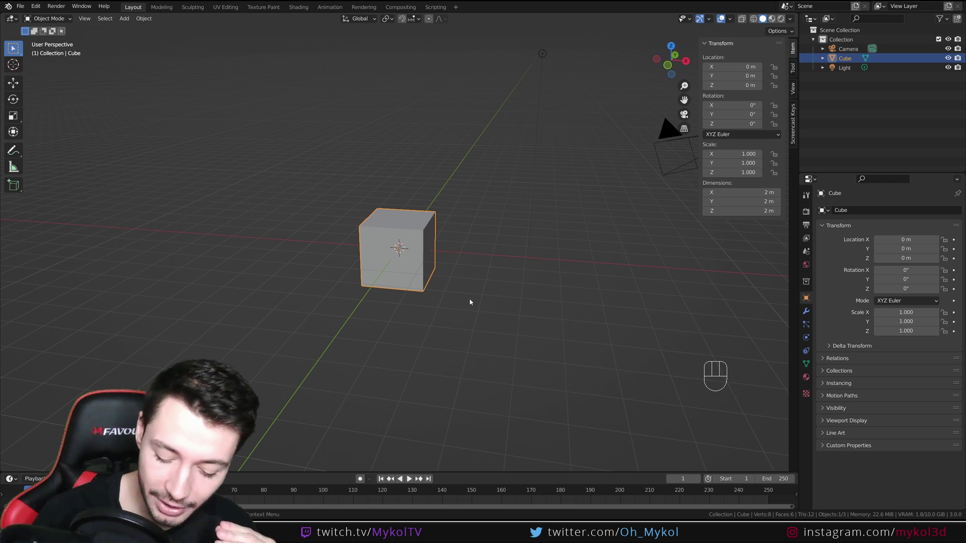
key("Delete")
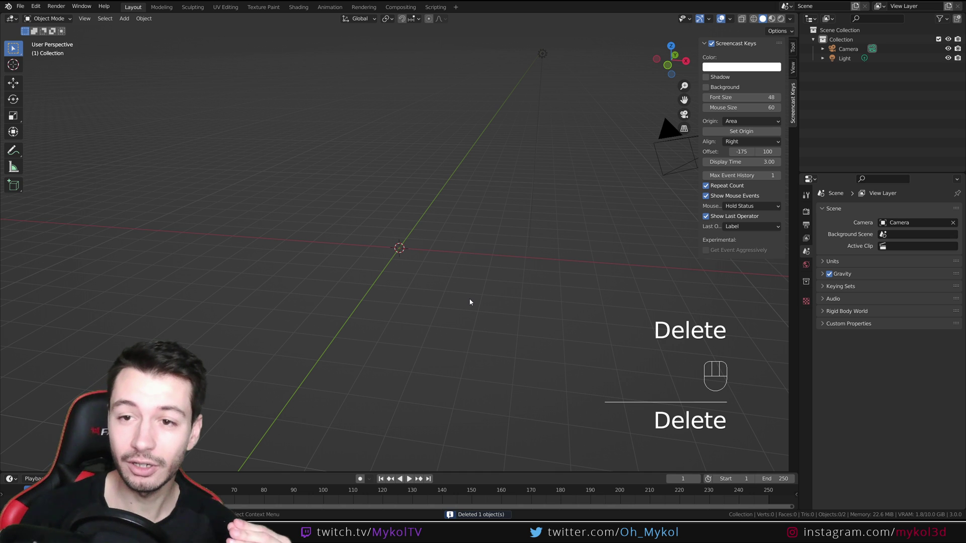
left_click(792, 48)
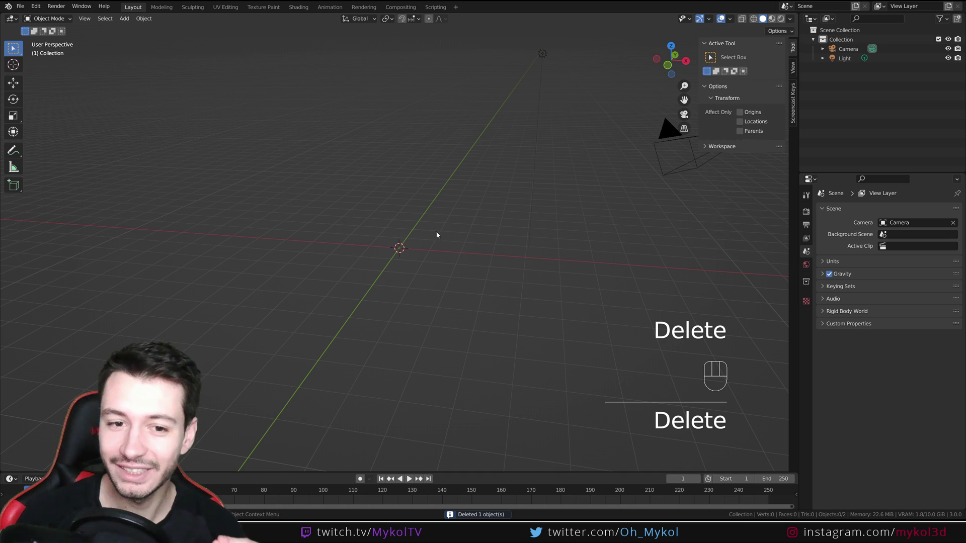
key("a")
key("h")
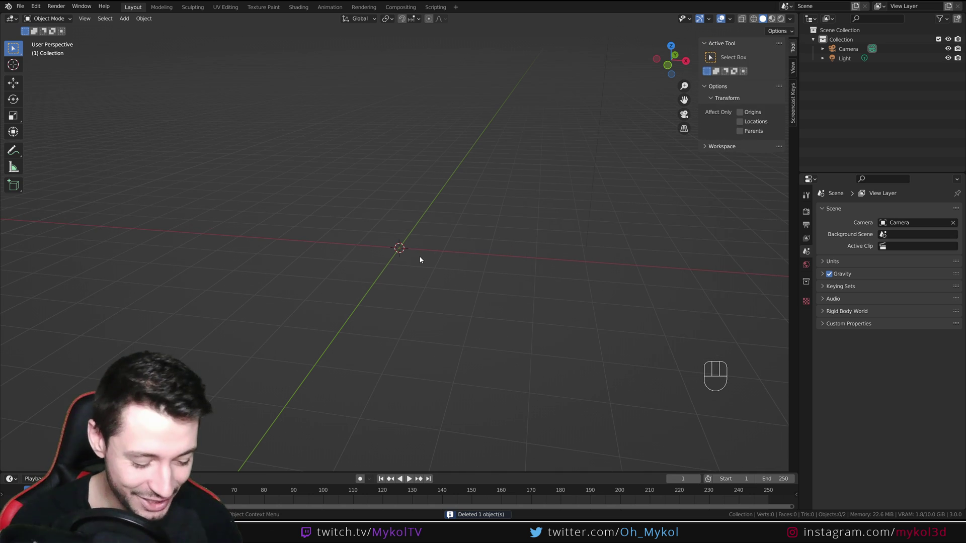
- Switch to the front view and add a cylinder mesh at the world origin
middle_click_drag(419, 259, 400, 265)
key("KP_1")
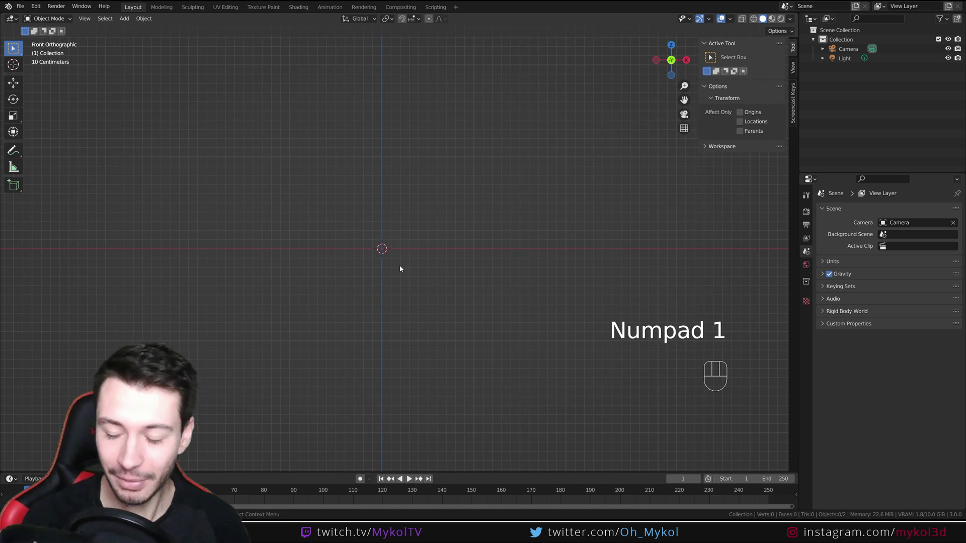
key("shift+a")
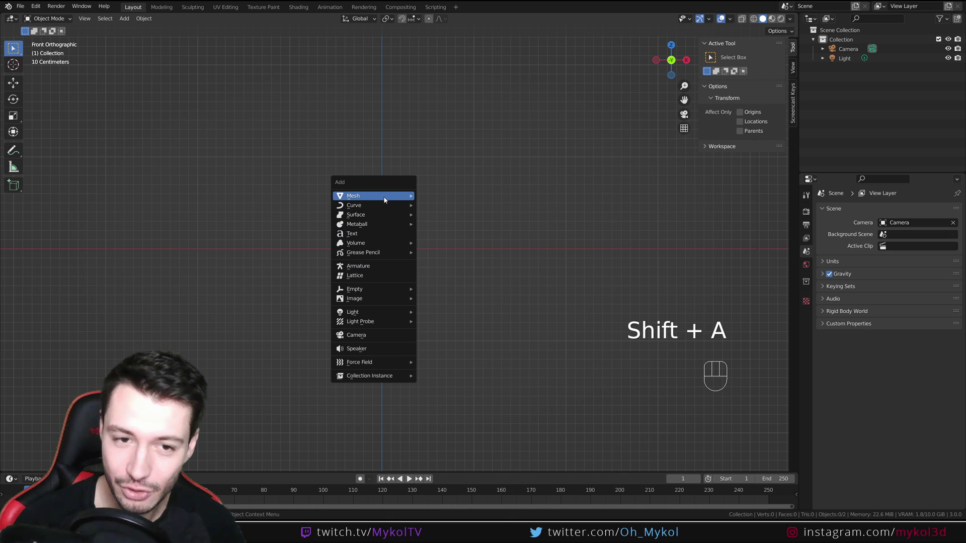
mouse_move(385, 200)
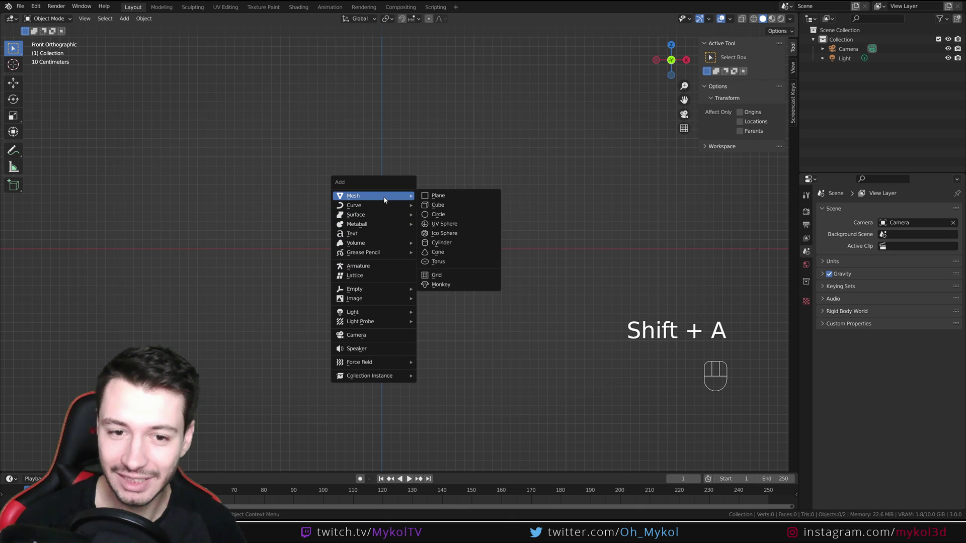
left_click(441, 242)
- Stretch the cylinder along the Z axis to a scale of 4
scroll(383, 326, "down", 3)
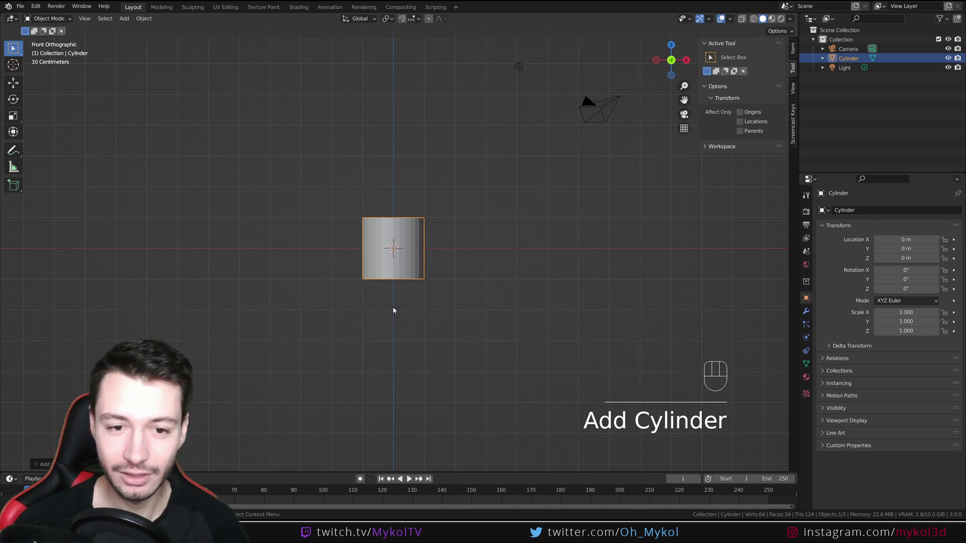
key("s")
middle_click(378, 395)
key("ctrl")
left_click(437, 405)
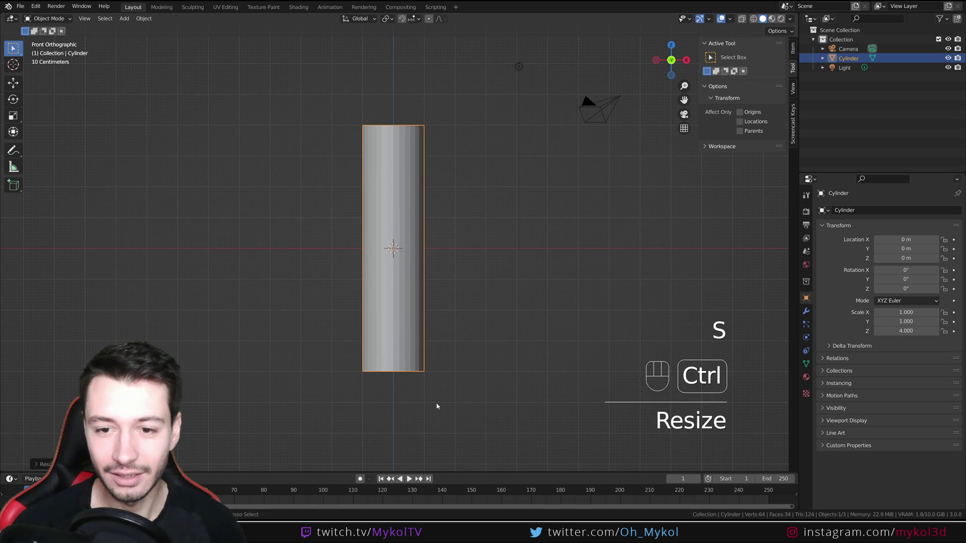
- Add 15 evenly spaced horizontal loop cuts along the cylinder's height, without sliding them
key("Tab")
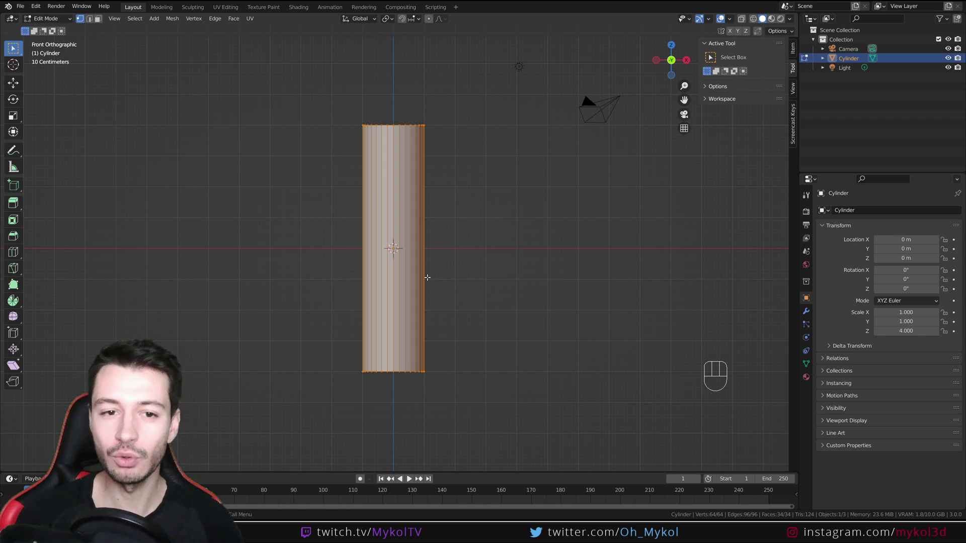
key("ctrl+r")
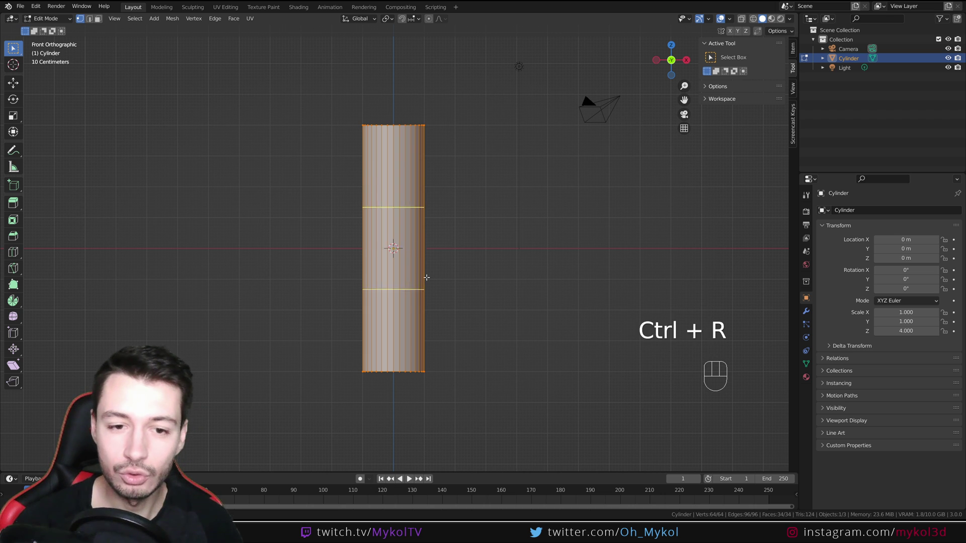
scroll(427, 277, "up", 7)
scroll(426, 277, "up", 7)
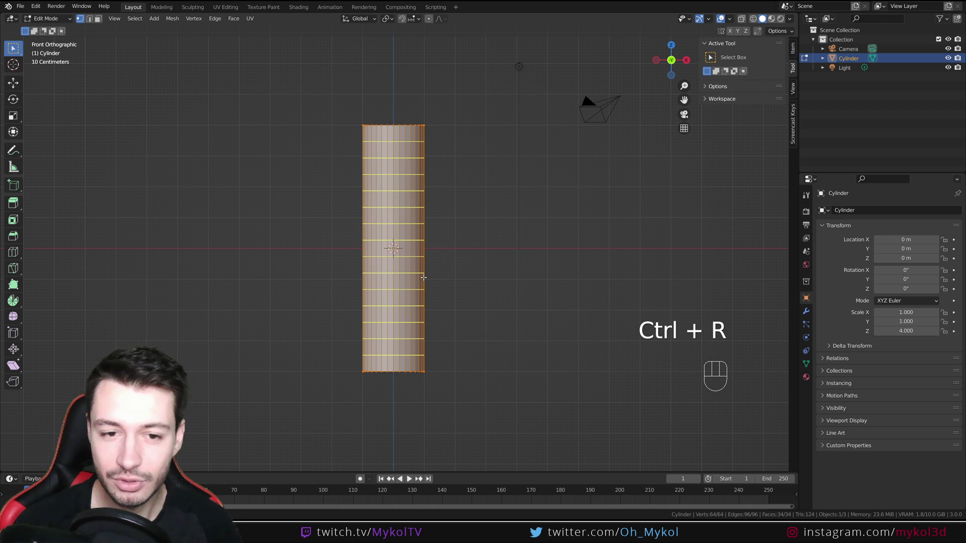
left_click(423, 277)
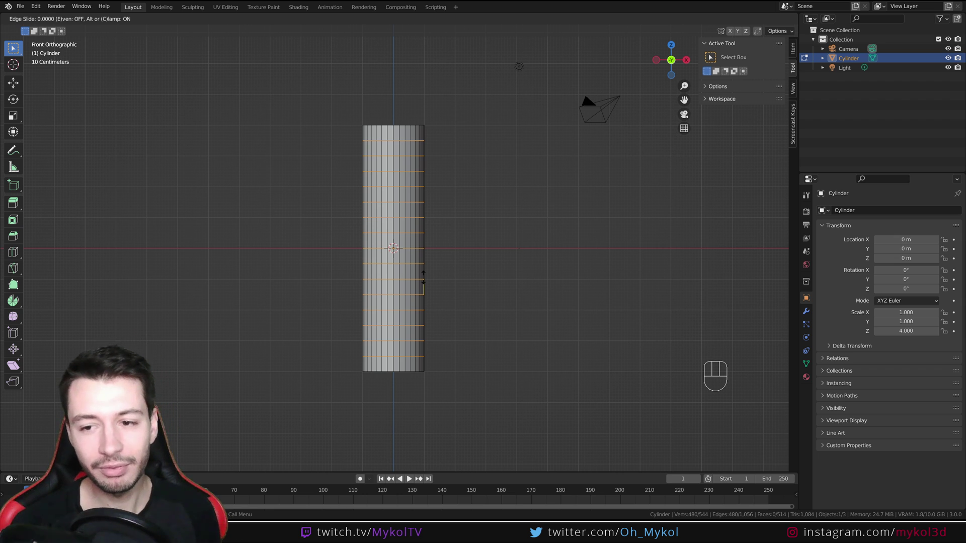
right_click(423, 277)
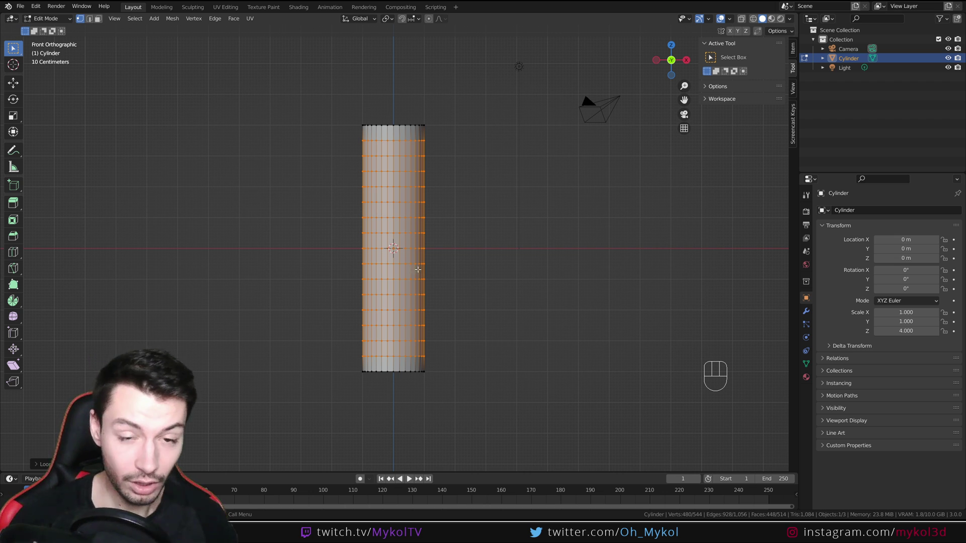
- Leave Edit Mode, shade the cylinder smooth and add an Edge Split modifier to it
middle_click_drag(423, 277, 438, 274)
key("Tab")
right_click(400, 220)
left_click(402, 219)
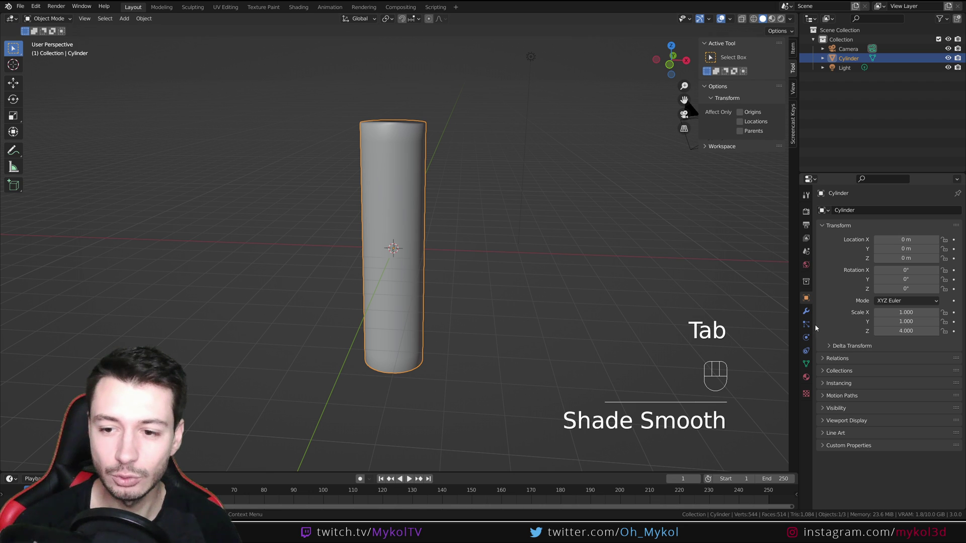
left_click(806, 311)
left_click(834, 210)
left_click(756, 287)
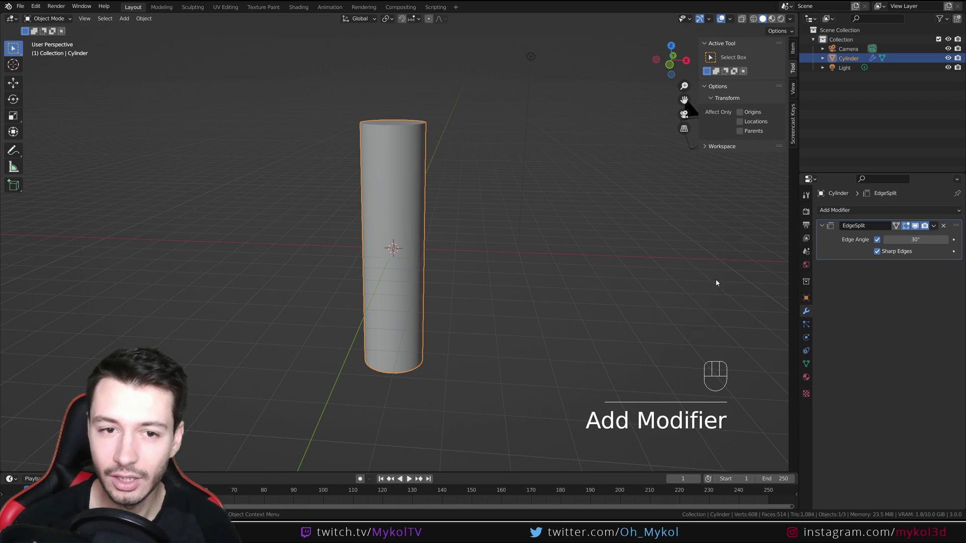
- Add an armature at the world origin in front view and switch the viewport to wireframe shading
middle_click_drag(339, 359, 448, 325)
key("KP_1")
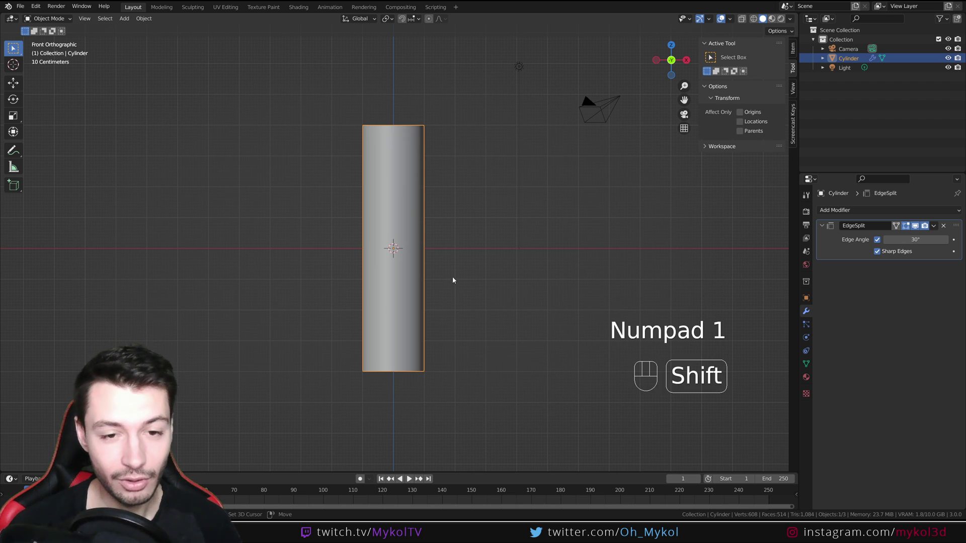
key("shift+a")
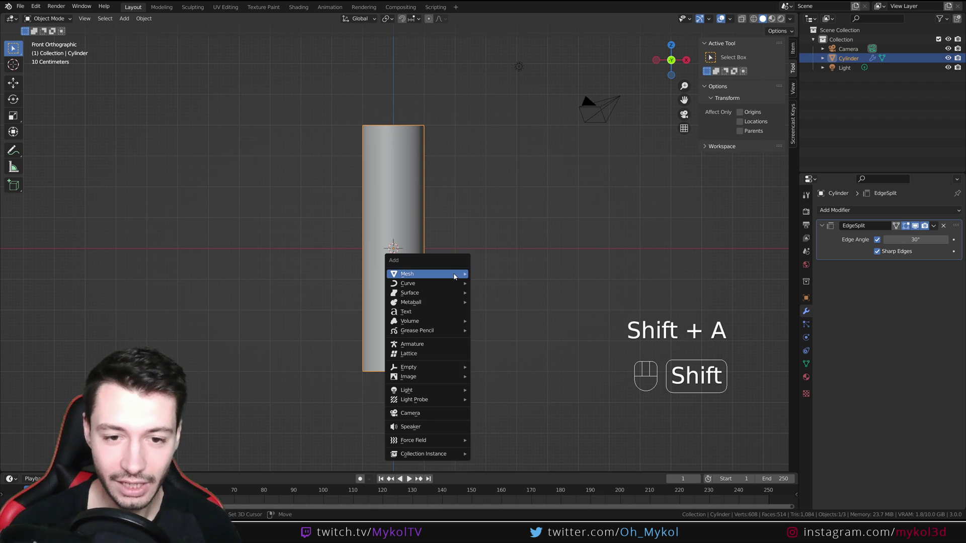
left_click(424, 345)
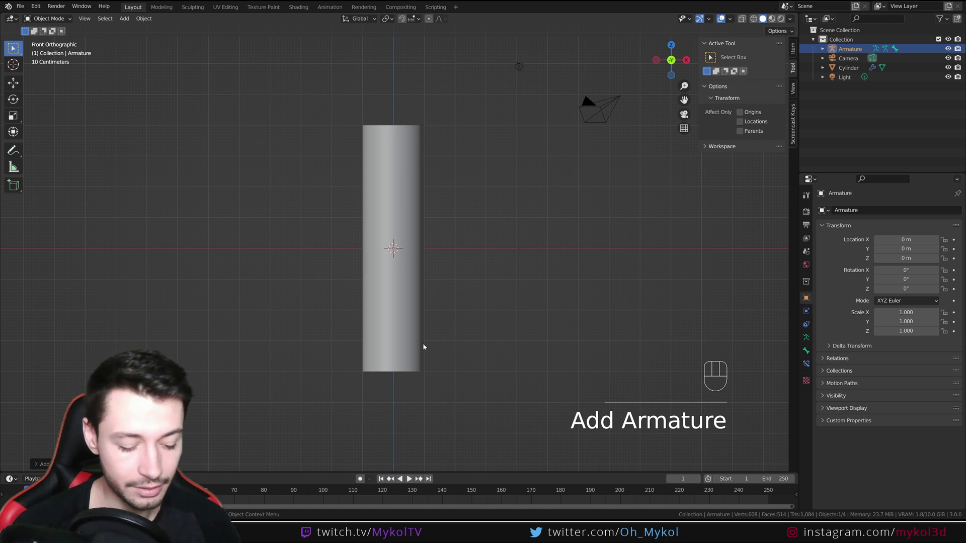
key("z")
left_click(323, 348)
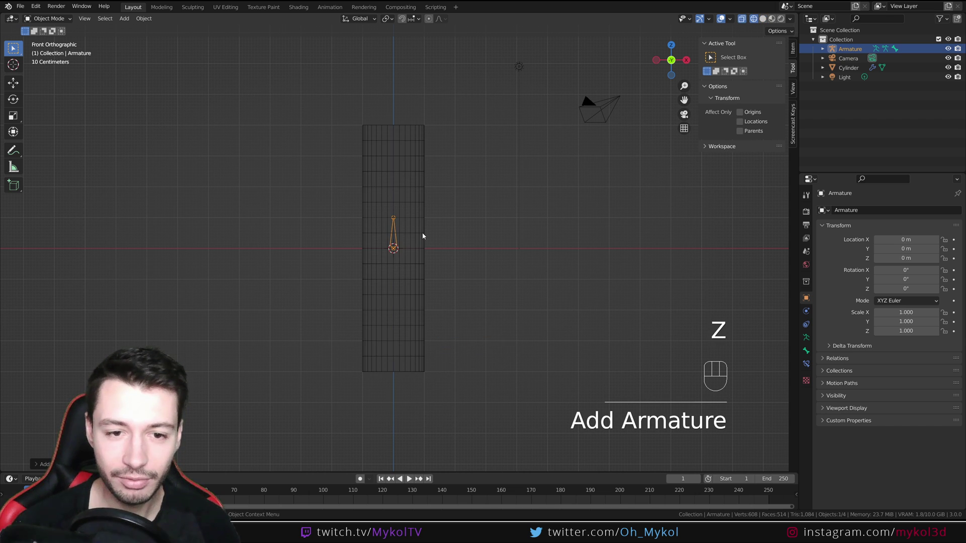
- Move the armature straight down the Z axis to -4 m, at the base of the cylinder
scroll(372, 244, "up", 4)
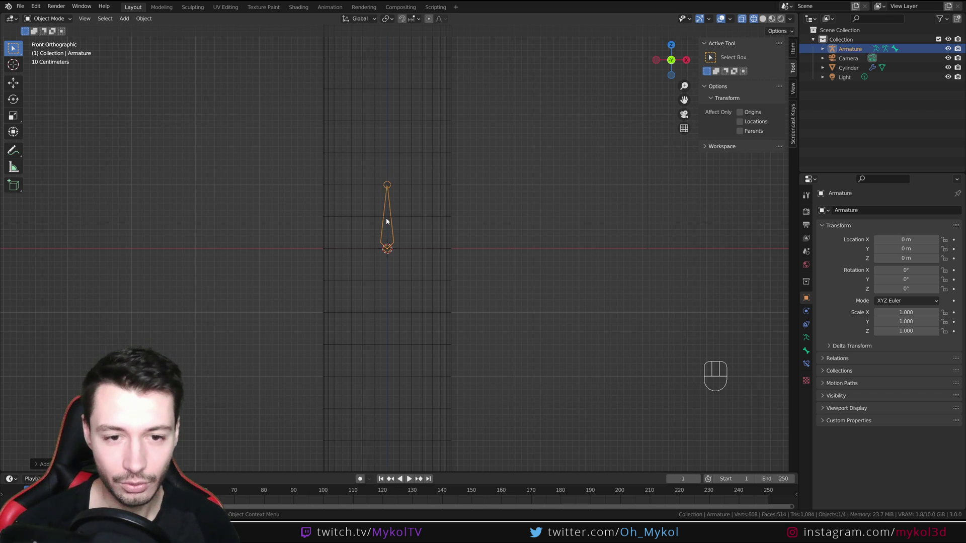
scroll(381, 236, "down", 3)
middle_click_drag(381, 235, 388, 201, "shift")
key("g")
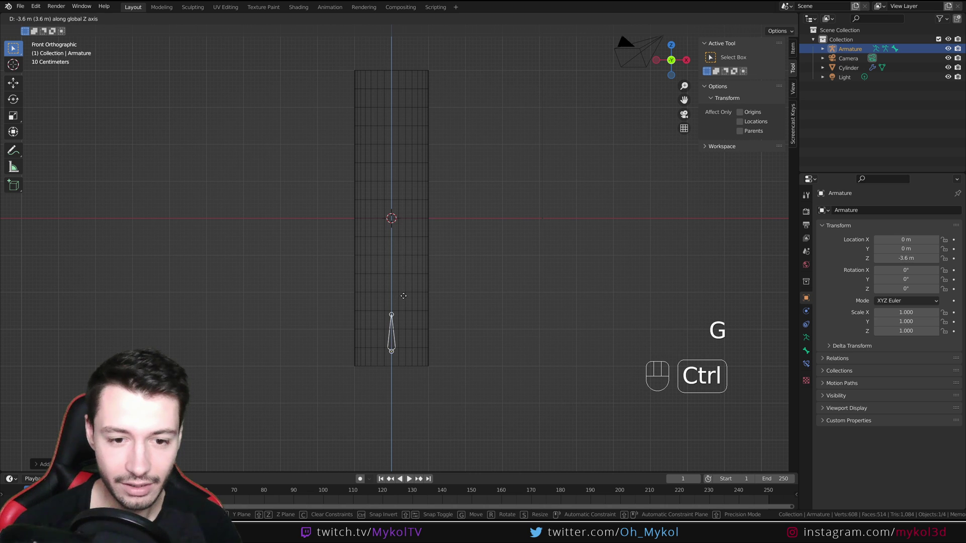
left_click(407, 311)
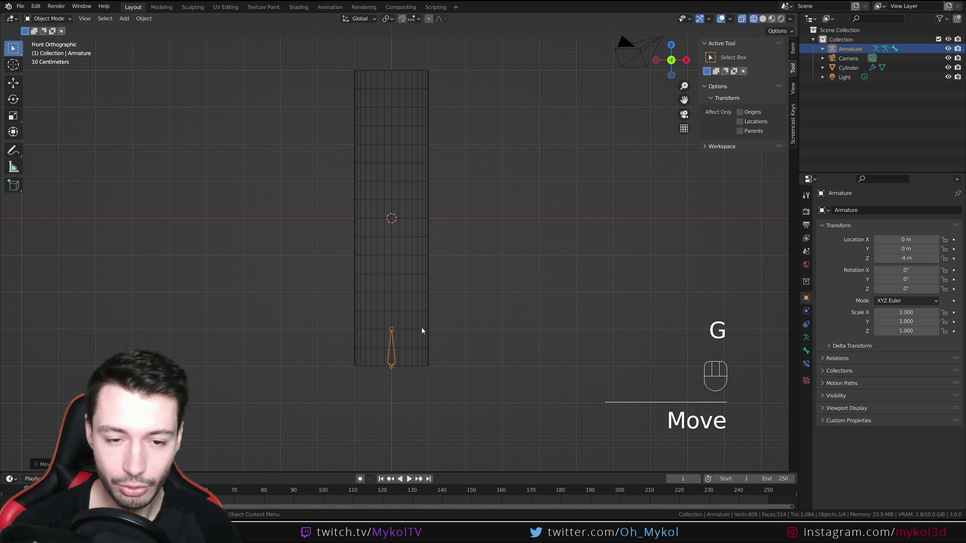
key("r")
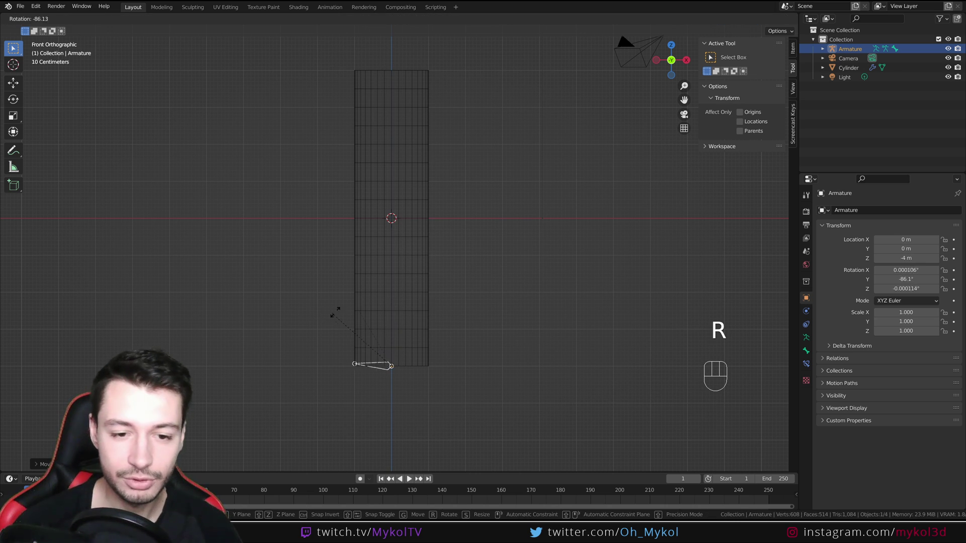
key("s")
right_click(401, 328)
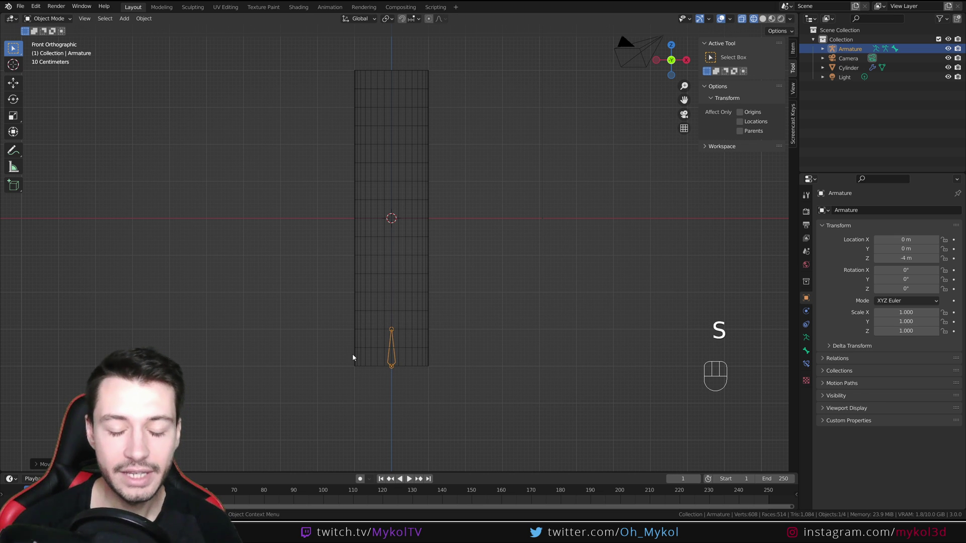
scroll(385, 384, "up", 4)
middle_click_drag(384, 384, 409, 176, "shift")
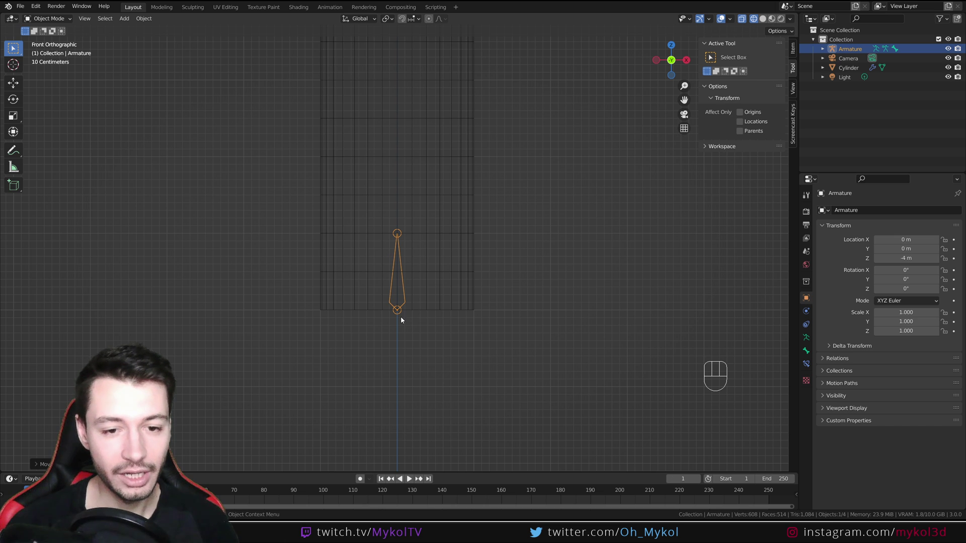
middle_click_drag(408, 234, 425, 203, "shift")
middle_click_drag(403, 315, 407, 254, "shift")
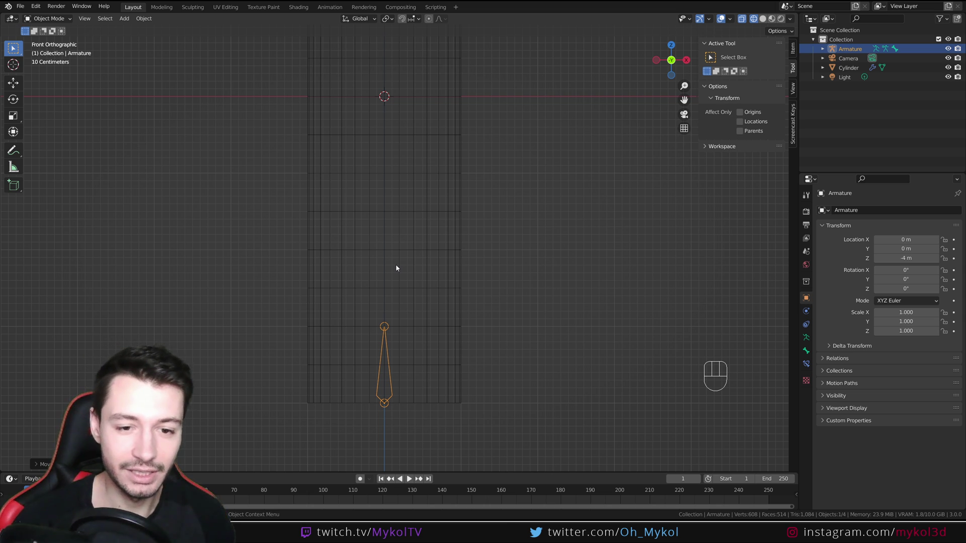
scroll(396, 268, "down", 4)
key("s")
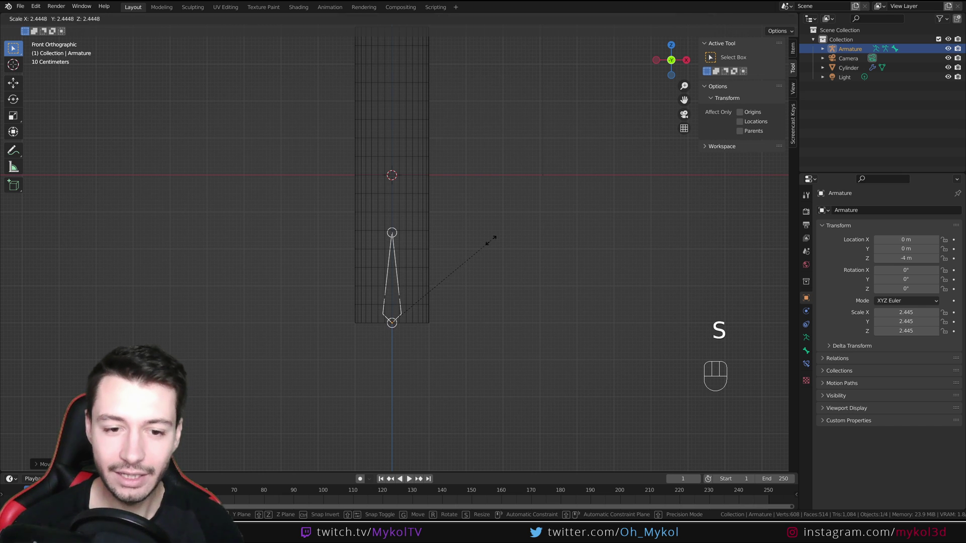
right_click(490, 240)
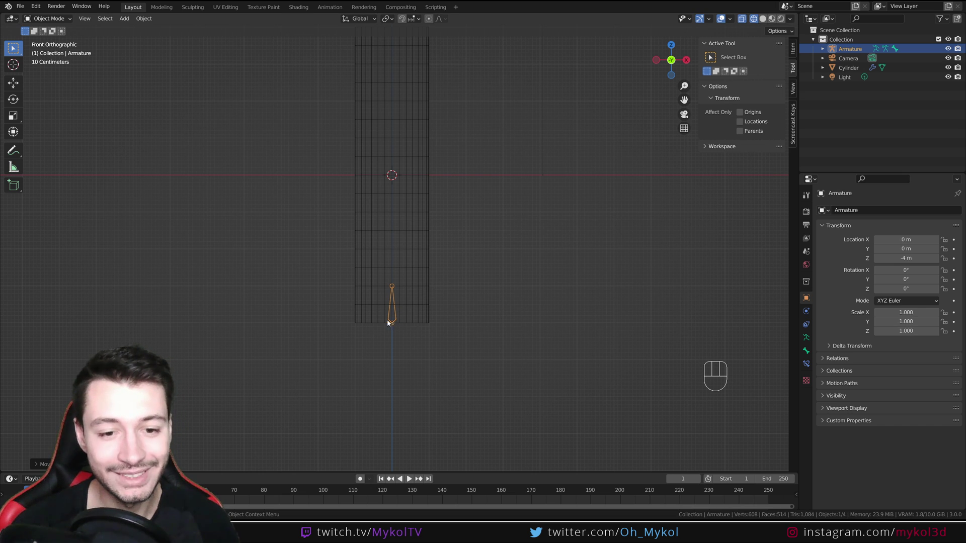
- Scale the armature up uniformly to 2.7 in fixed increments
key("s")
key("ctrl")
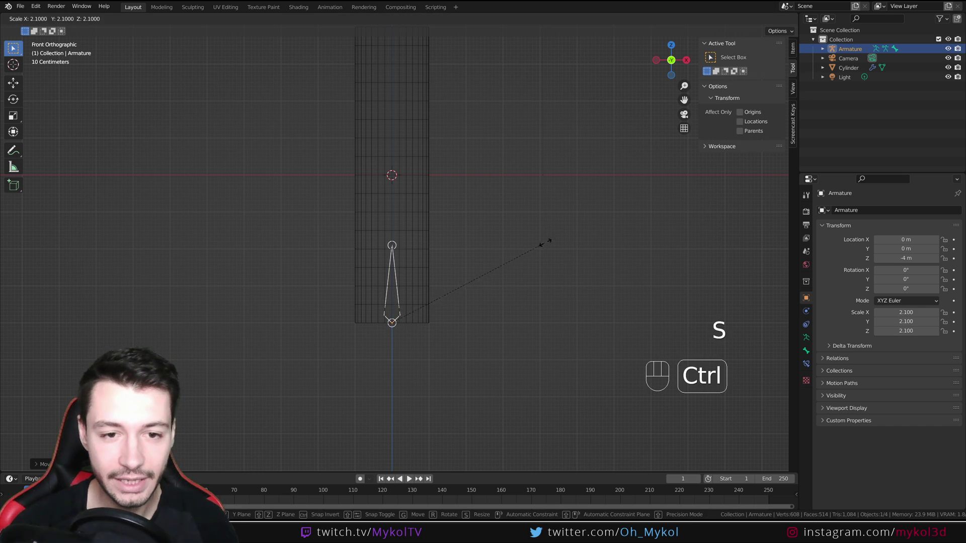
left_click(586, 215, "ctrl")
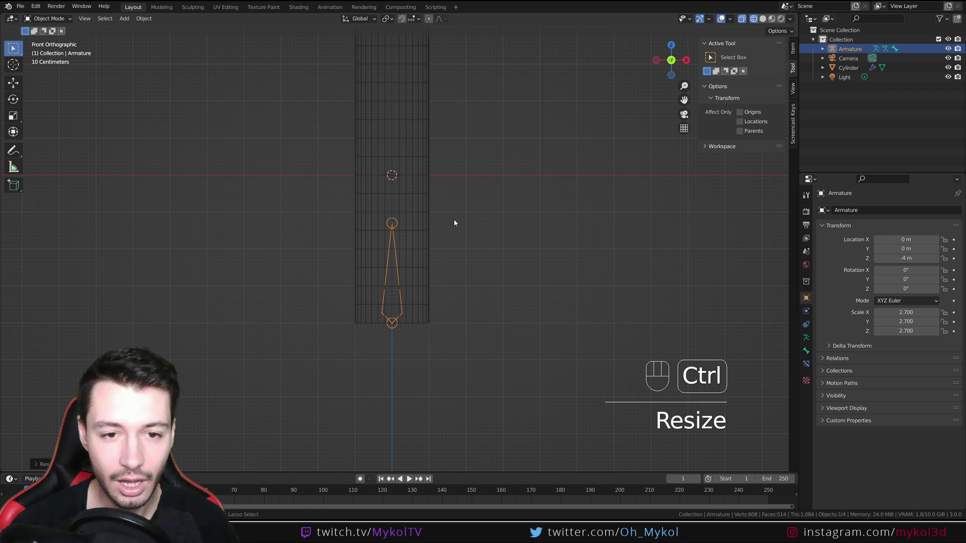
- Enter Edit Mode on the armature and select in turn the bone's lower joint, its upper joint and the whole bone
middle_click_drag(408, 209, 408, 260, "shift")
key("Tab")
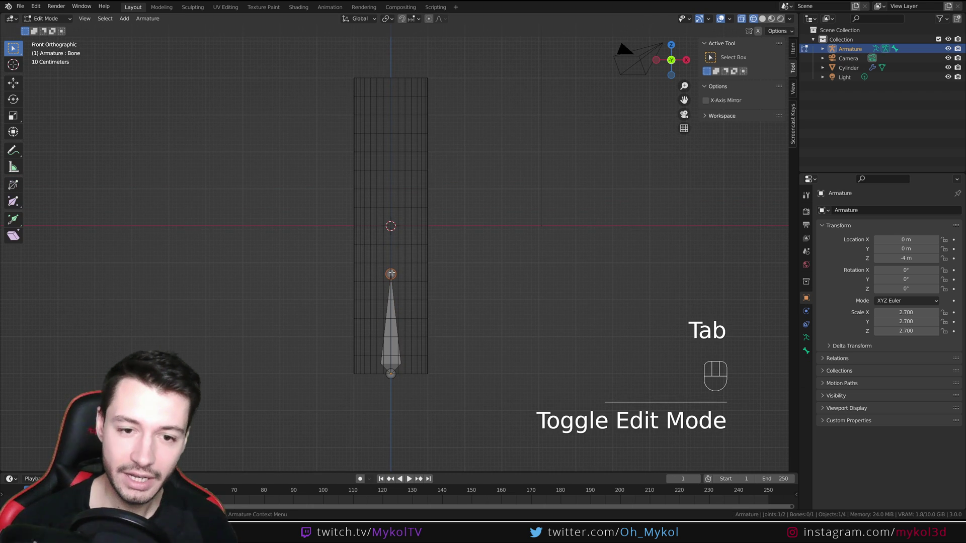
left_click(391, 375)
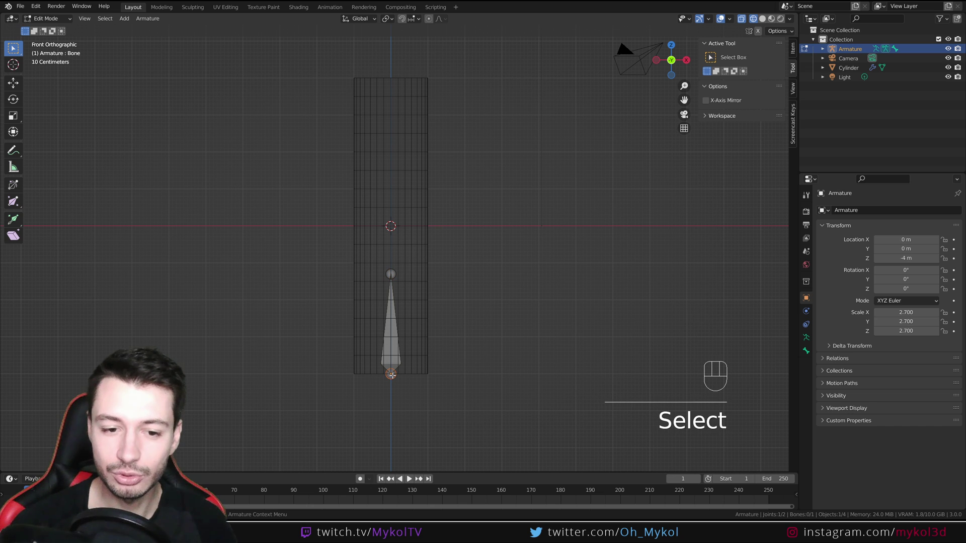
left_click(391, 274)
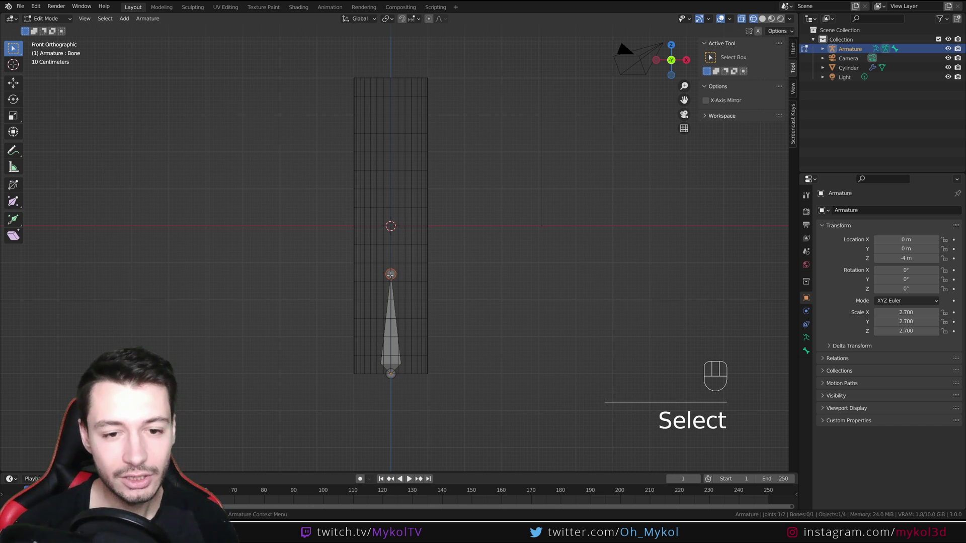
left_click(396, 330)
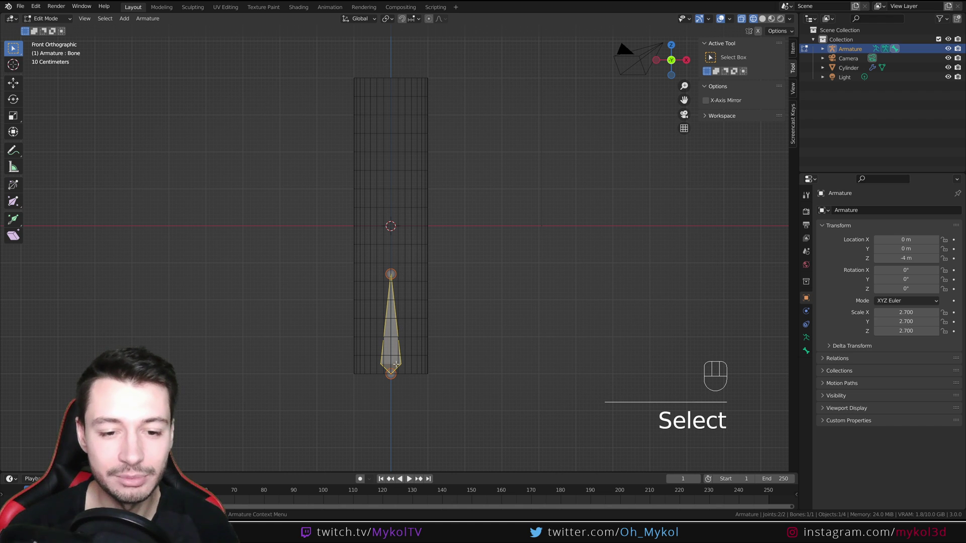
- Try extruding a bone diagonally downward from the existing bone's lower joint, and undo the extrusion
left_click(396, 376)
key("e")
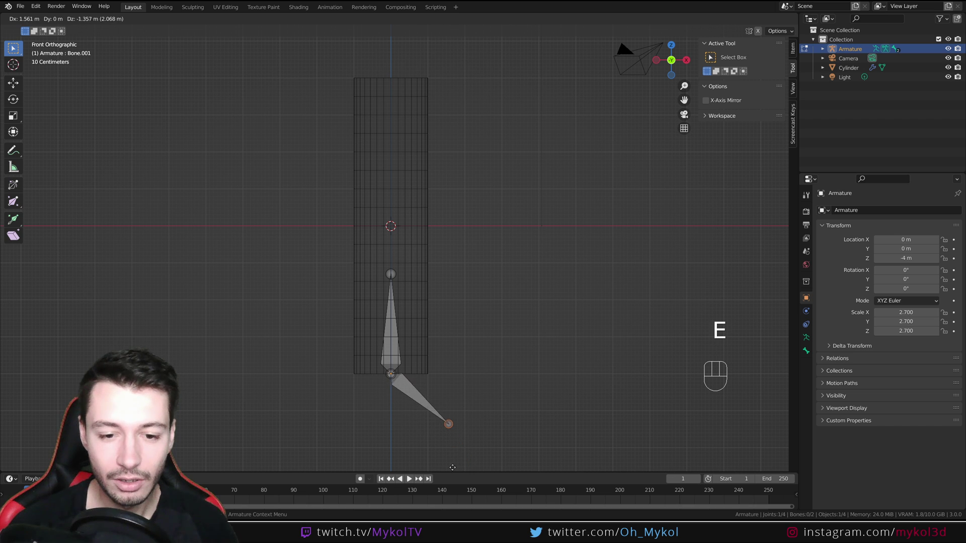
left_click(455, 424)
key("ctrl+z")
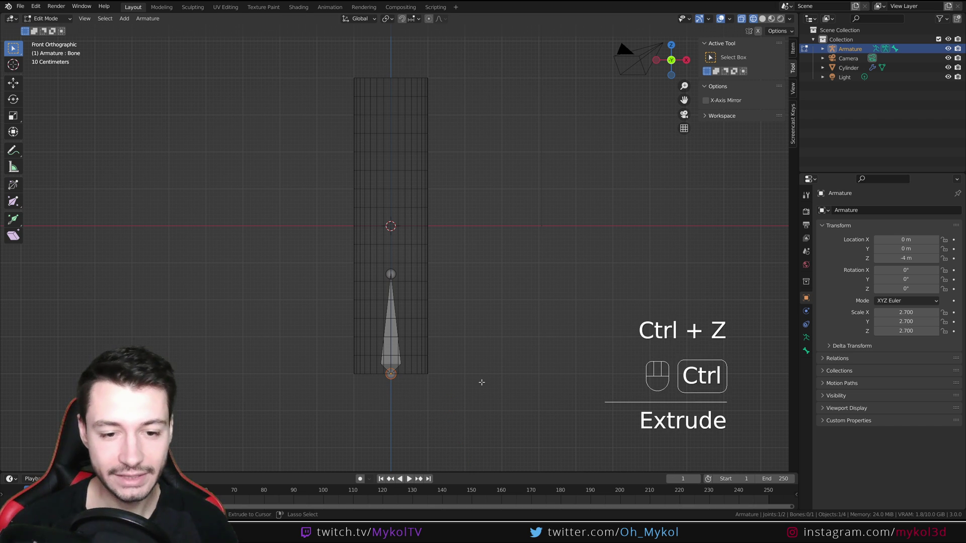
- Extrude two more bones, each about 2.6 m long, straight up the Z axis from the upper joint to the cylinder's top
left_click(390, 274)
key("e")
key("z")
key("ctrl")
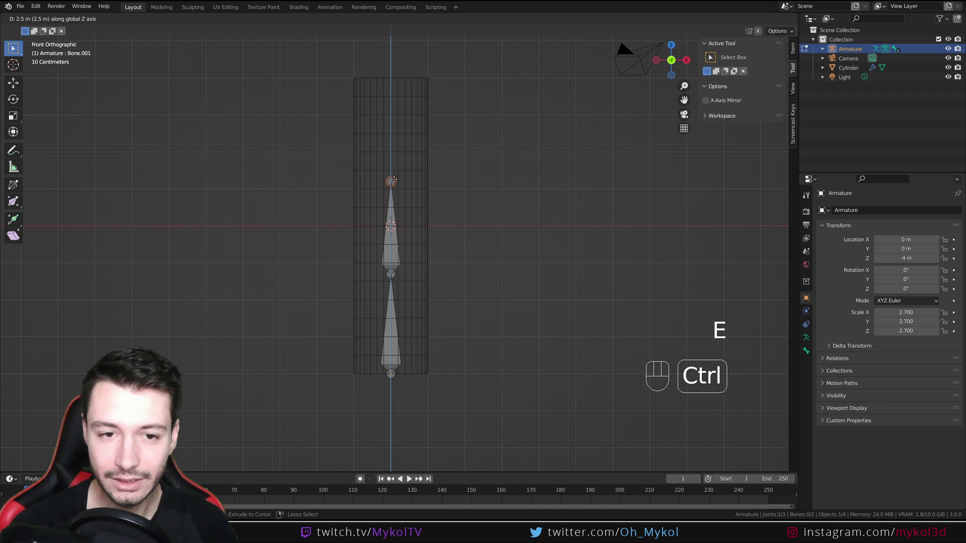
left_click(394, 178)
key("e")
key("z")
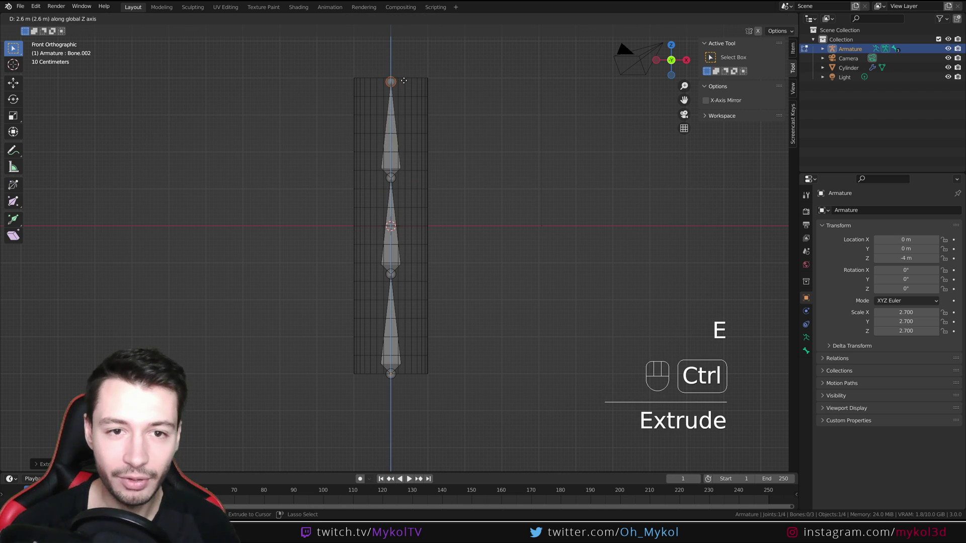
left_click(404, 79, "ctrl")
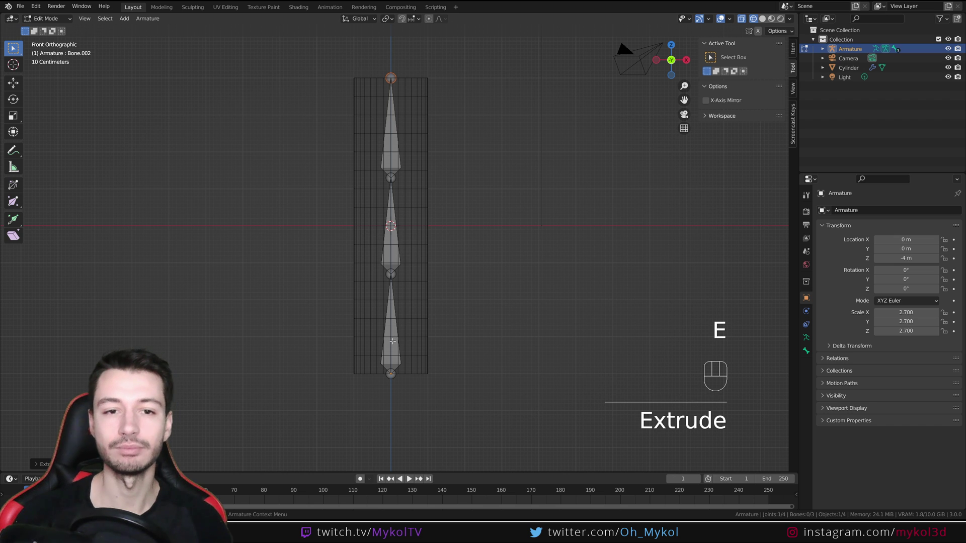
- Return to Object Mode and move the armature out of the cylinder along the X axis to 3.9 m
key("Tab")
key("g")
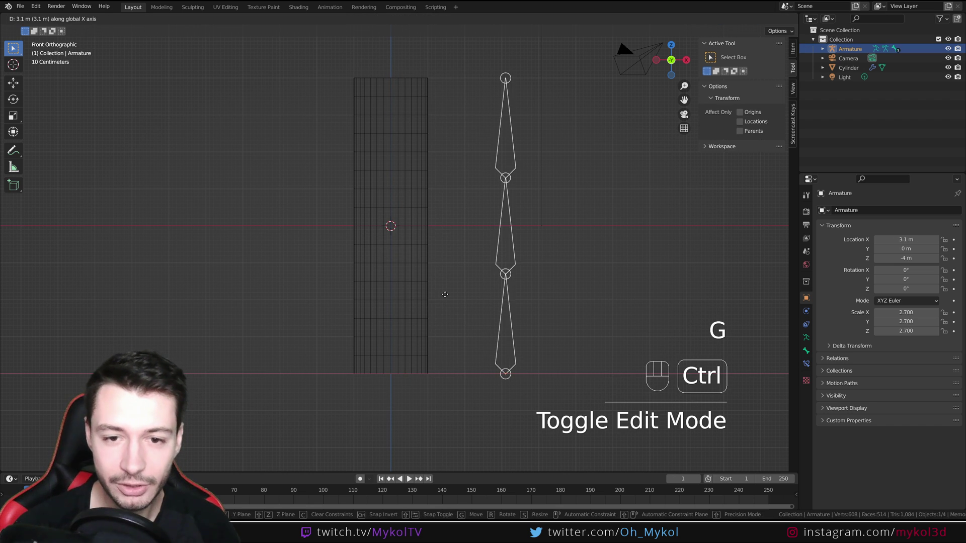
left_click(477, 292)
middle_click_drag(534, 297, 426, 294, "shift")
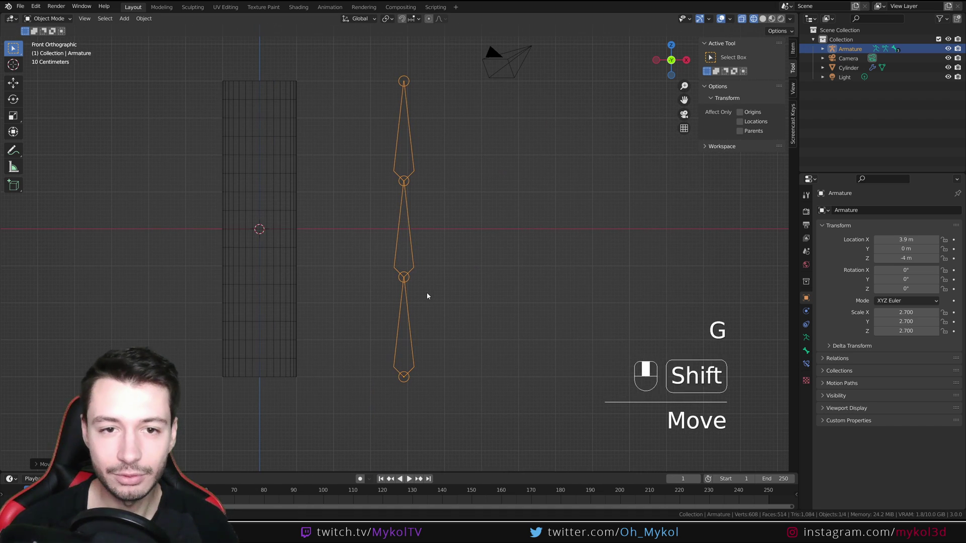
- Switch the viewport to solid shading and show the cylinder and armature in a perspective view
key("z")
mouse_move(418, 221)
middle_mouse_down()
mouse_move(403, 231)
mouse_move(437, 244)
mouse_move(439, 235)
middle_mouse_up()
left_click(428, 233)
scroll(427, 232, "down", 3)
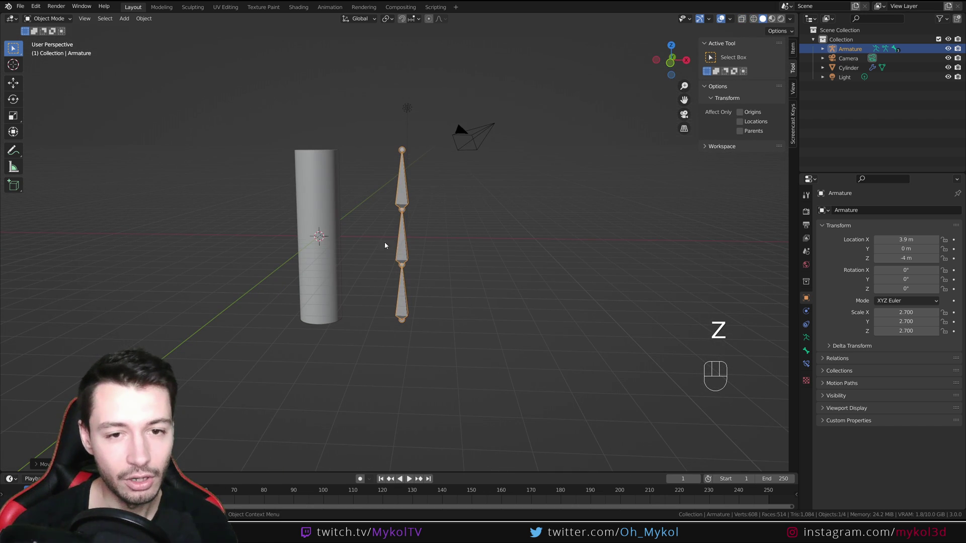
- Select the cylinder and review its available interaction modes, keeping Object Mode
left_click(311, 195)
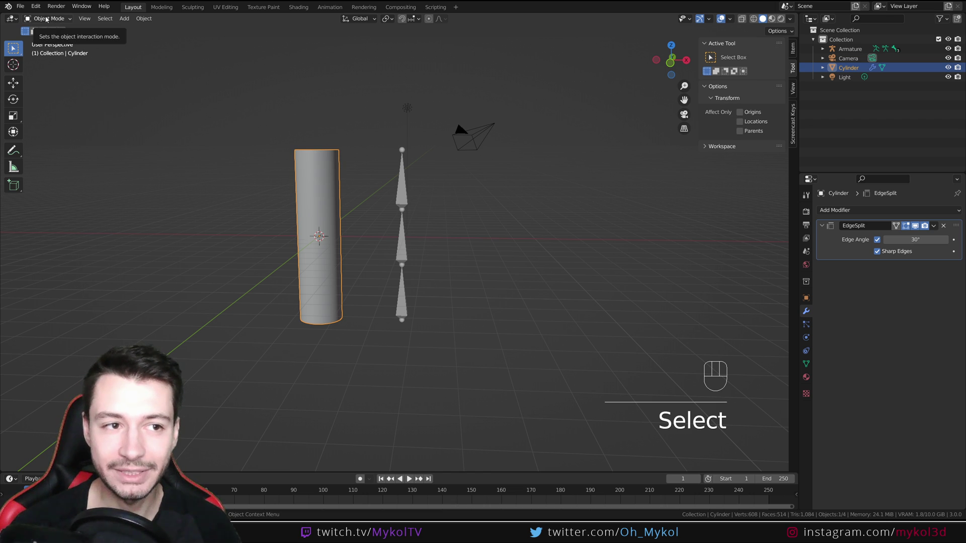
left_click(46, 19)
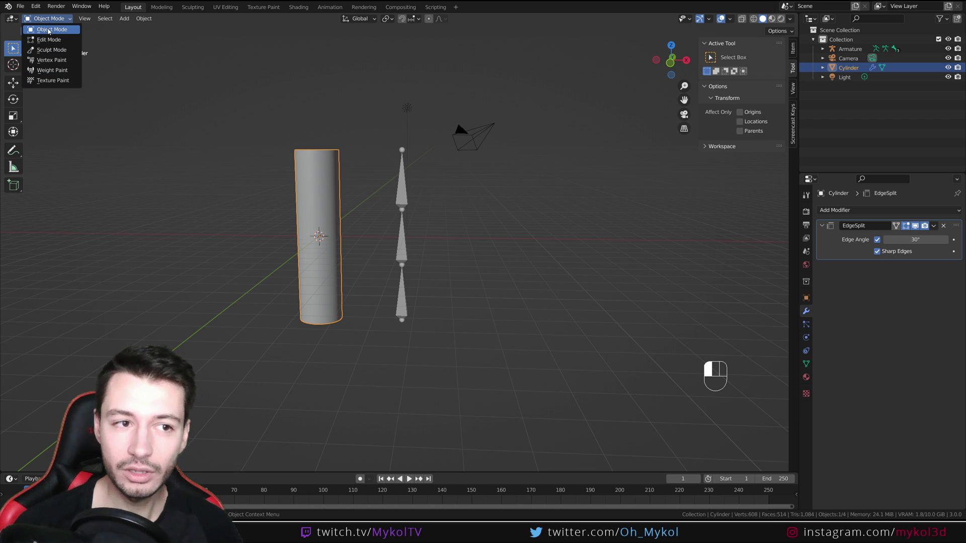
left_click(49, 31)
- Select the armature, review its interaction modes, and test moving it as a whole in Object Mode, cancelling the move
left_click(403, 194)
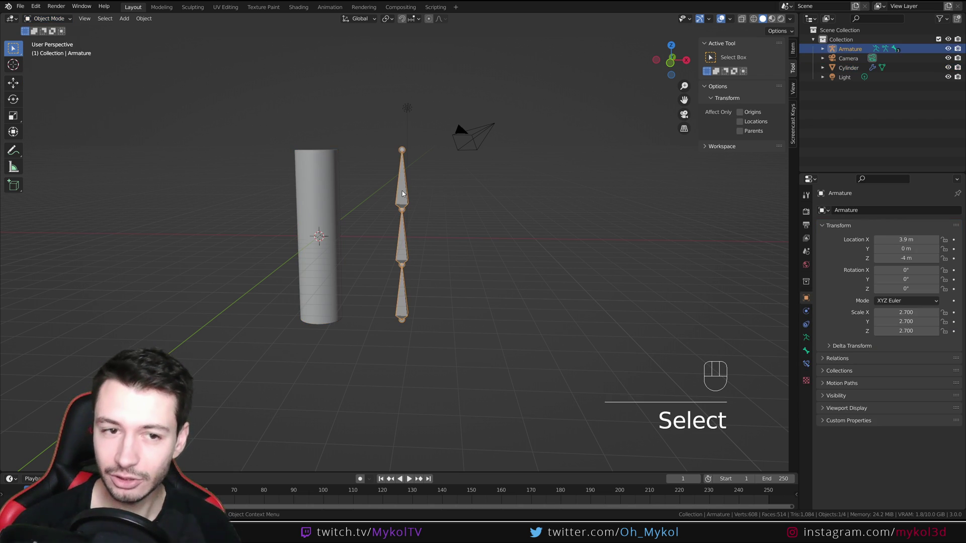
left_click(59, 19)
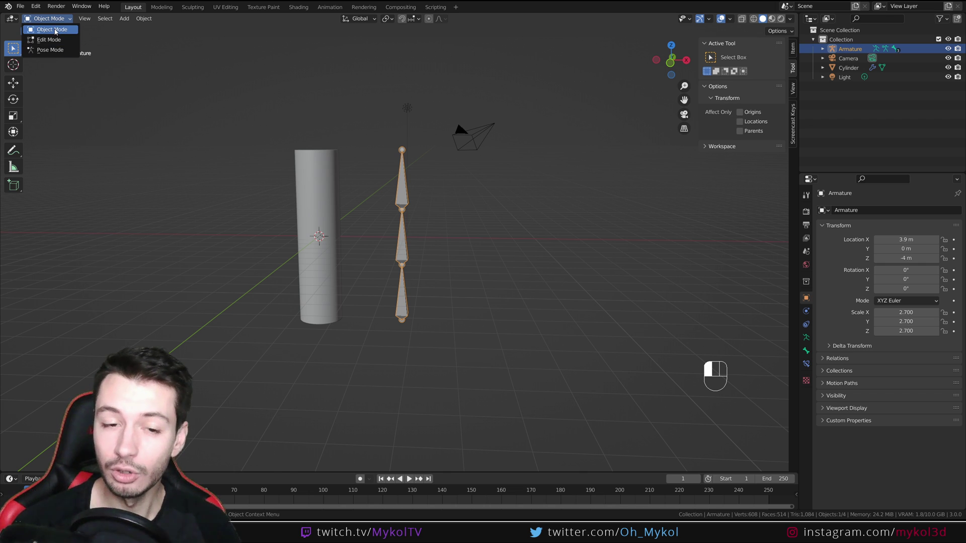
left_click(54, 30)
key("g")
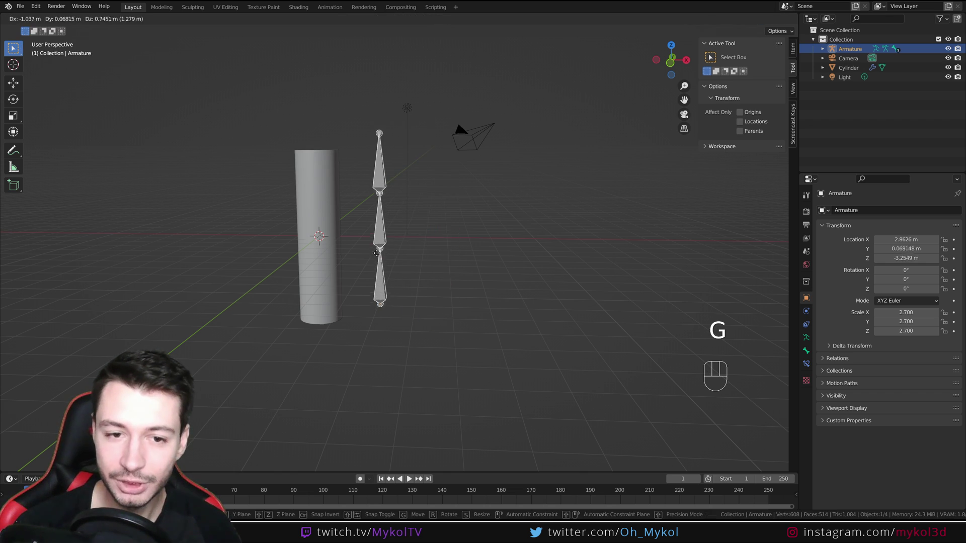
right_click(407, 246)
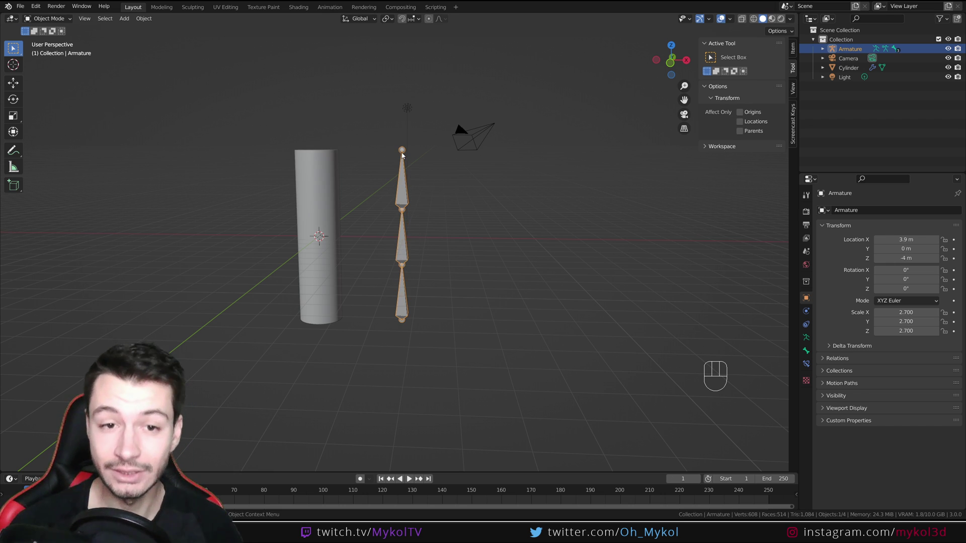
- In the armature's Edit Mode, extrude two branch bones outward to opposite sides from the joint below the top bone
key("Tab")
left_click(405, 212)
key("e")
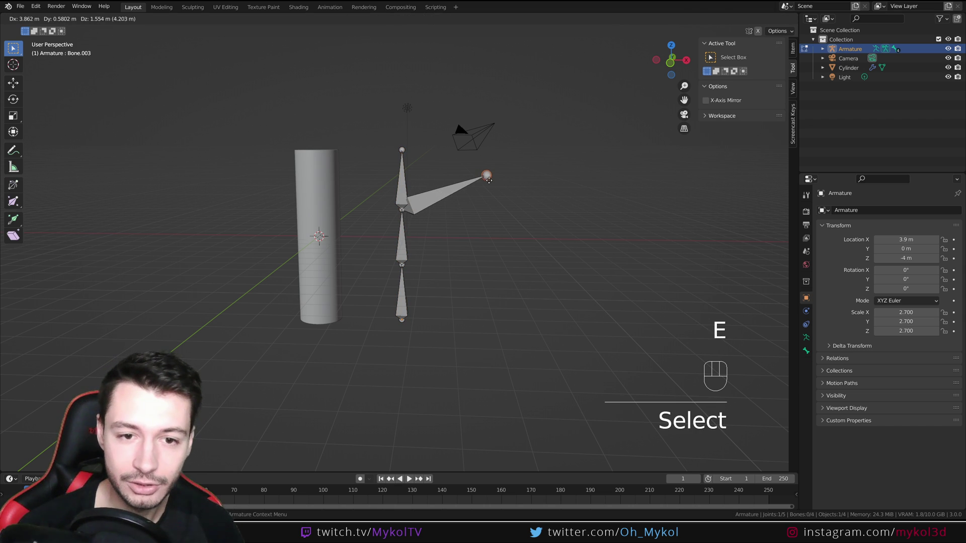
left_click(494, 179)
left_click(402, 207)
key("e")
left_click(320, 162)
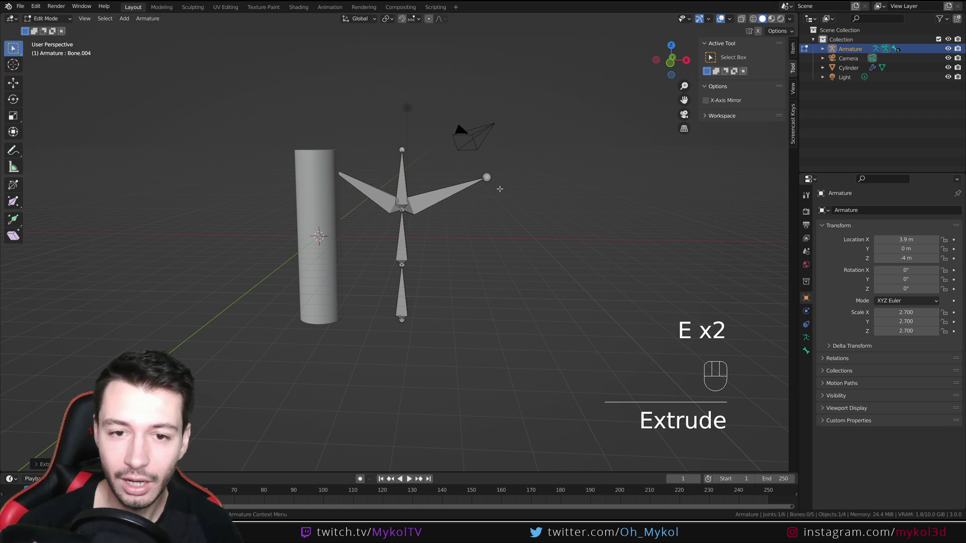
- Extrude another bone downward from the tip of the branch pointing away from the cylinder, and return to Object Mode
left_click(486, 178)
key("e")
left_click(513, 227)
key("Tab")
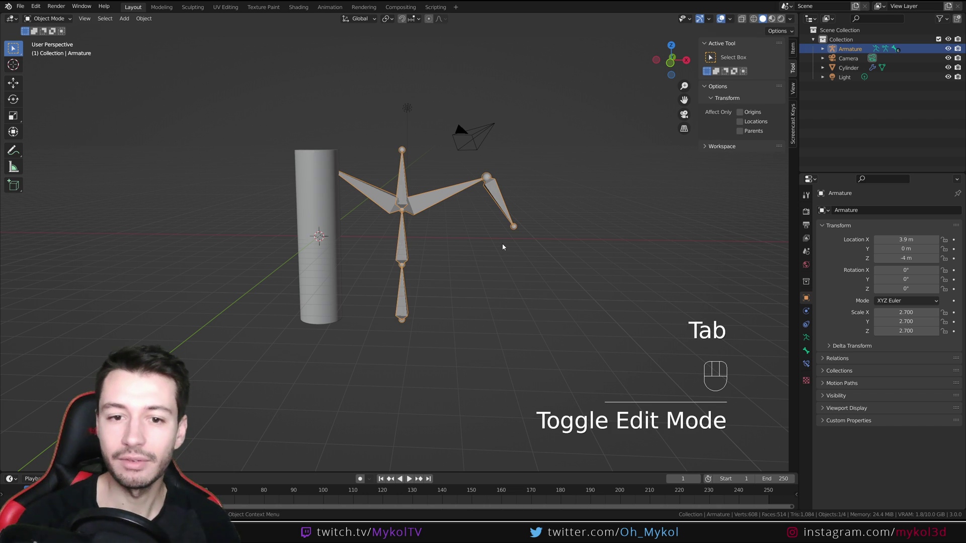
- Undo all the branch bone extrusions and put the three-bone armature back in Object Mode
key("ctrl+z")
key("ctrl+z")
key("ctrl+z")
key("ctrl+z")
key("ctrl+z")
key("ctrl+z")
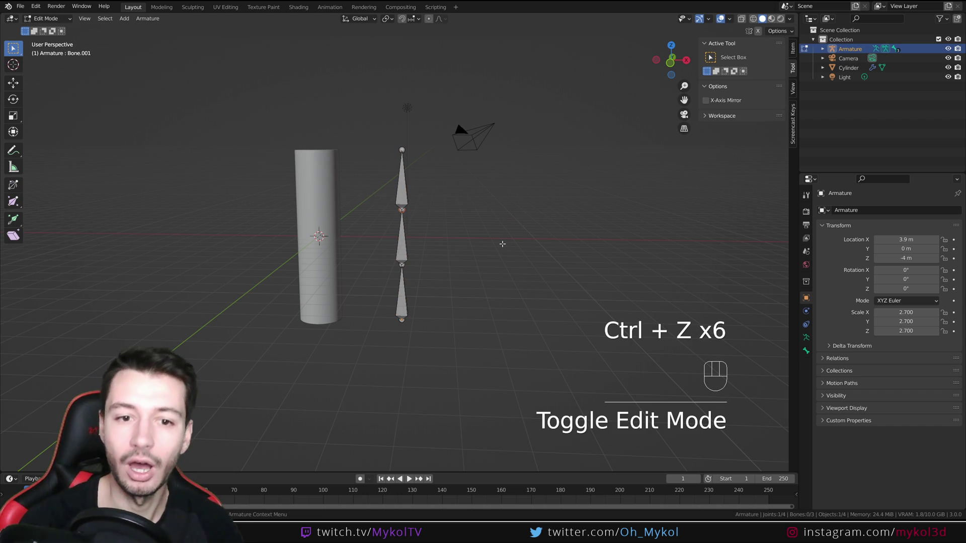
key("Tab")
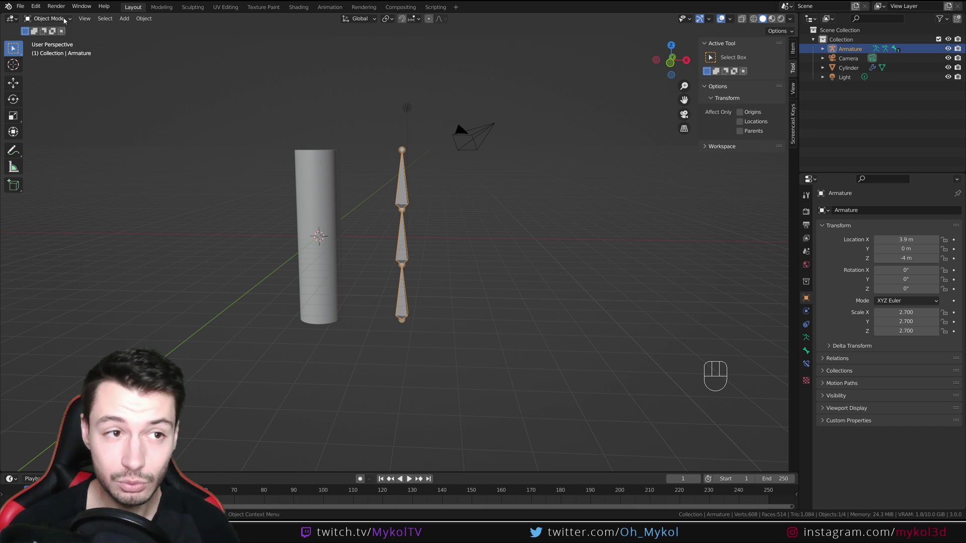
- Switch the armature to Pose Mode and select its top bone
left_click(49, 19)
left_click(56, 49)
middle_click_drag(302, 242, 539, 237)
left_click(406, 206)
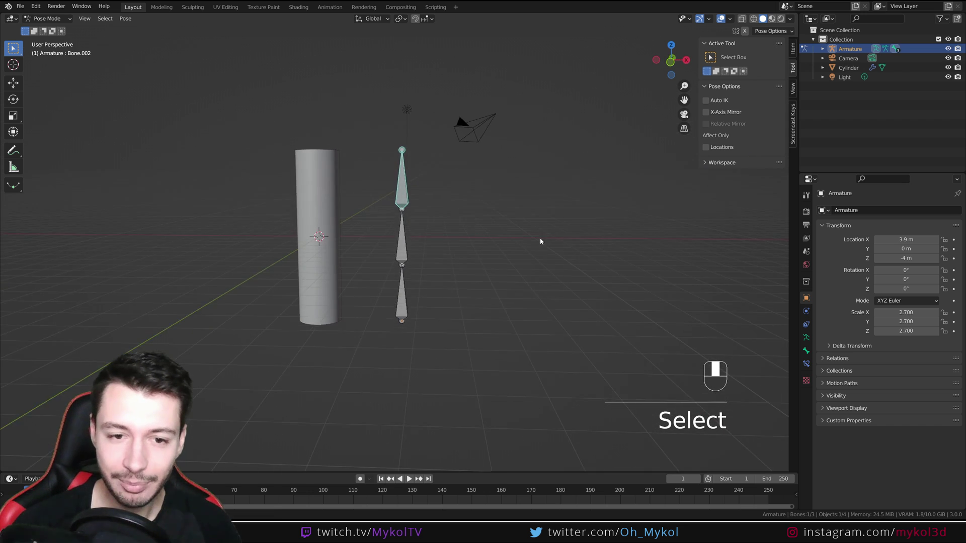
scroll(458, 268, "up", 3)
scroll(456, 259, "down", 3)
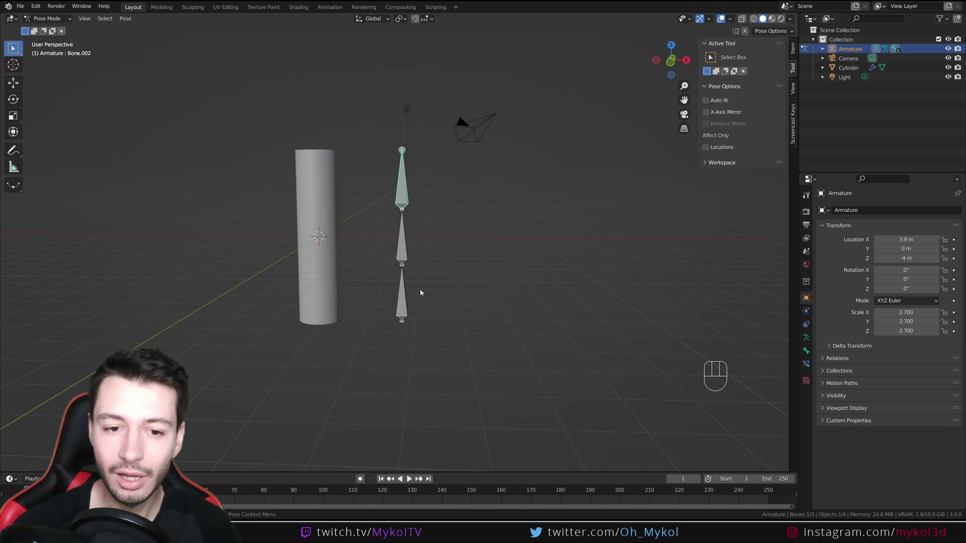
- Select the bottom, middle and top bones of the chain in turn to show they can be picked individually
left_click(403, 308)
left_click(408, 244)
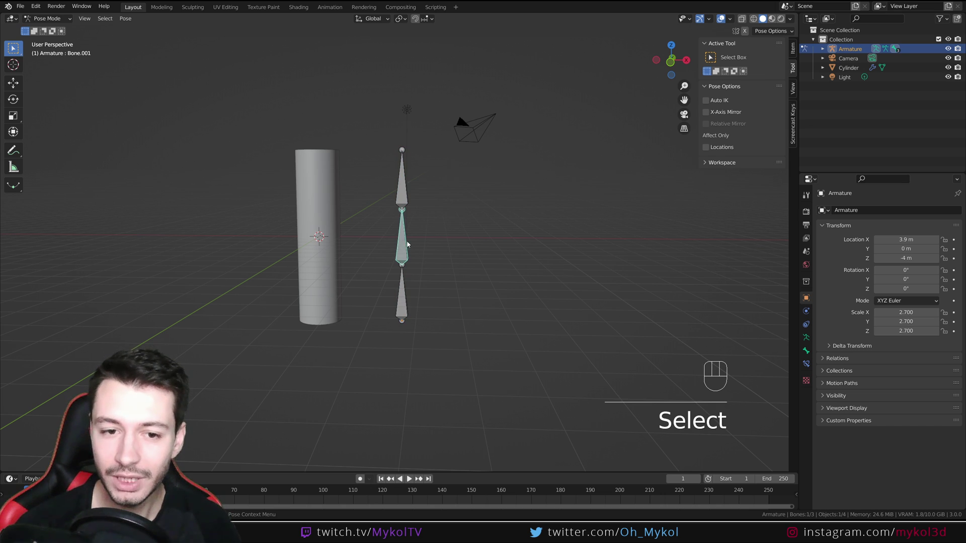
left_click(404, 188)
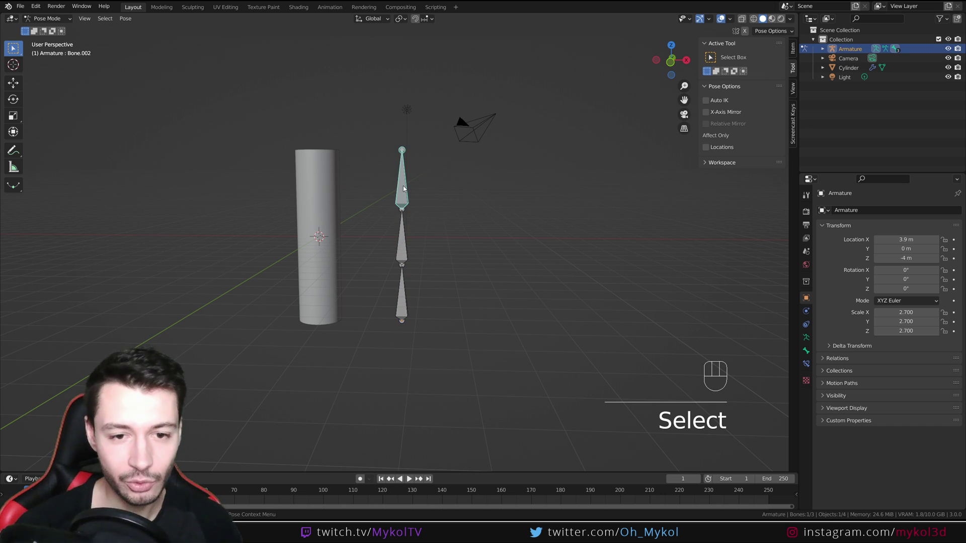
- Rotate the middle bone and the top bone clockwise so the chain bends away from the cylinder and downward
left_click(405, 253)
key("r")
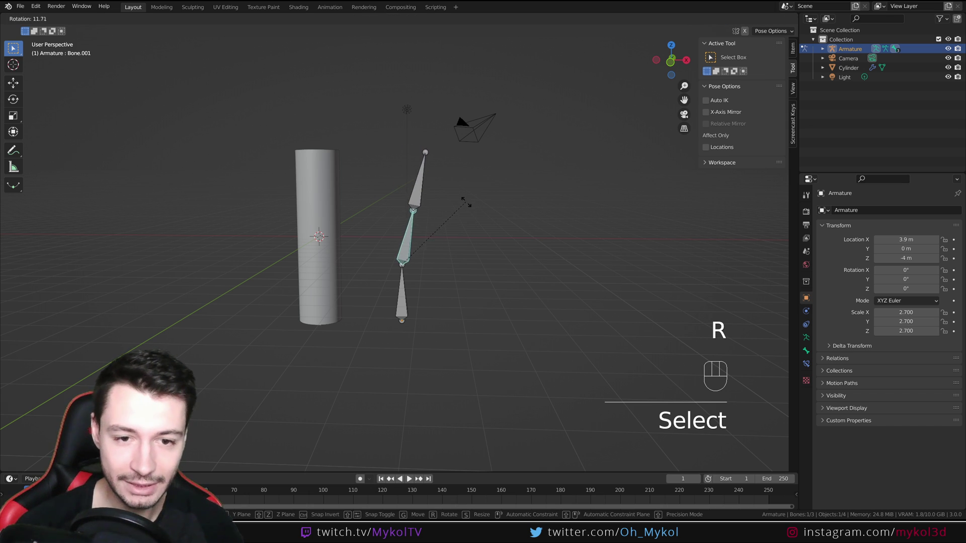
left_click(488, 267)
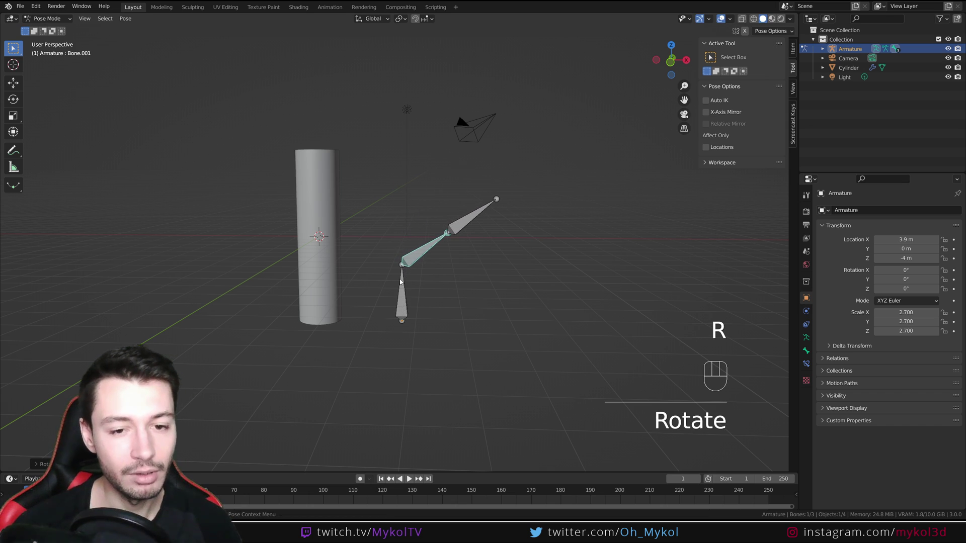
left_click(473, 218)
key("r")
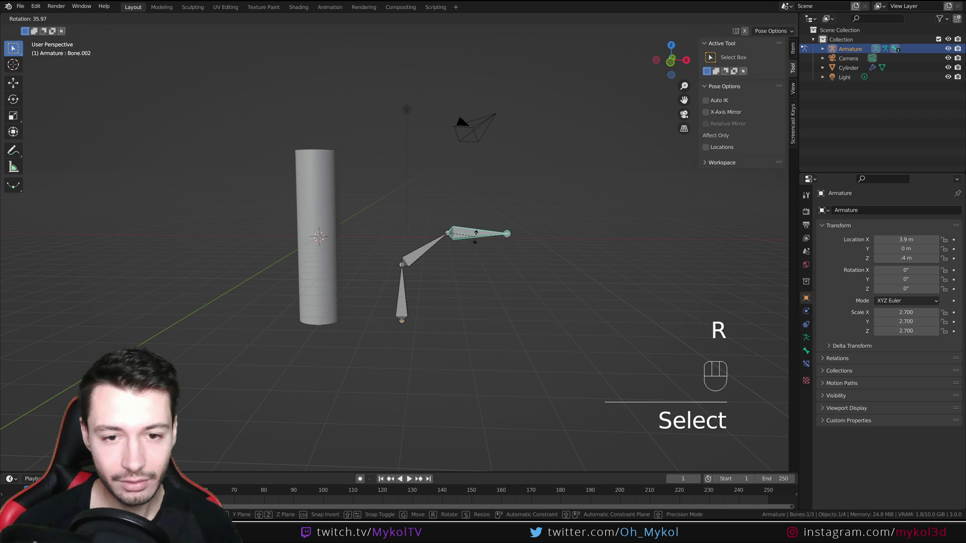
left_click(468, 258)
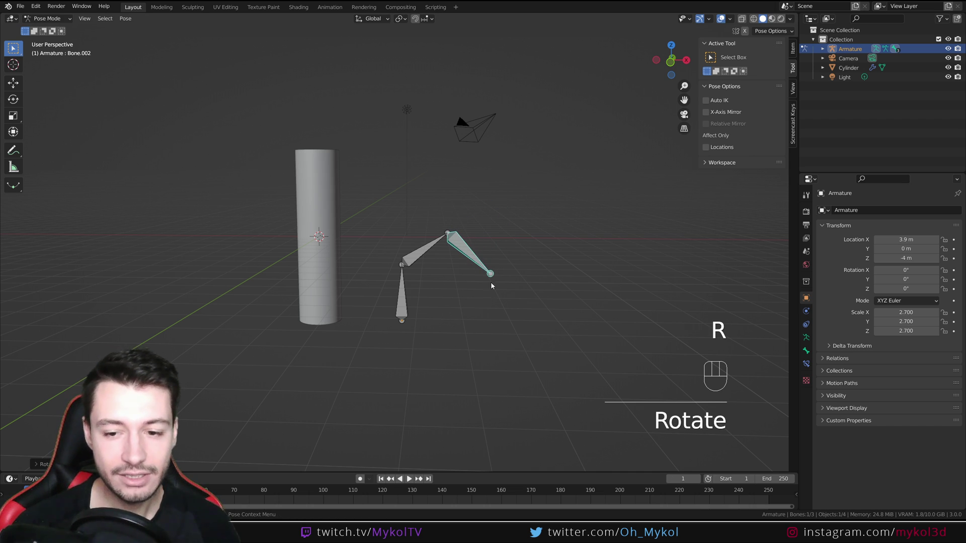
- Undo the middle and top bone rotations to straighten the chain
middle_click_drag(445, 282, 495, 291)
key("ctrl+z")
key("ctrl+z")
key("ctrl+z")
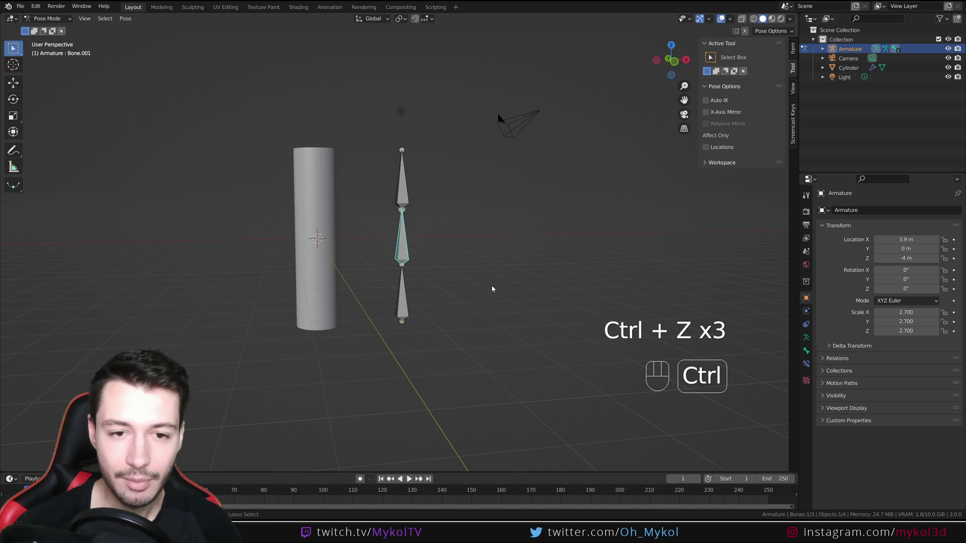
- Rotate the middle bone clockwise so the upper part of the chain leans away from the cylinder
key("r")
left_click(466, 211)
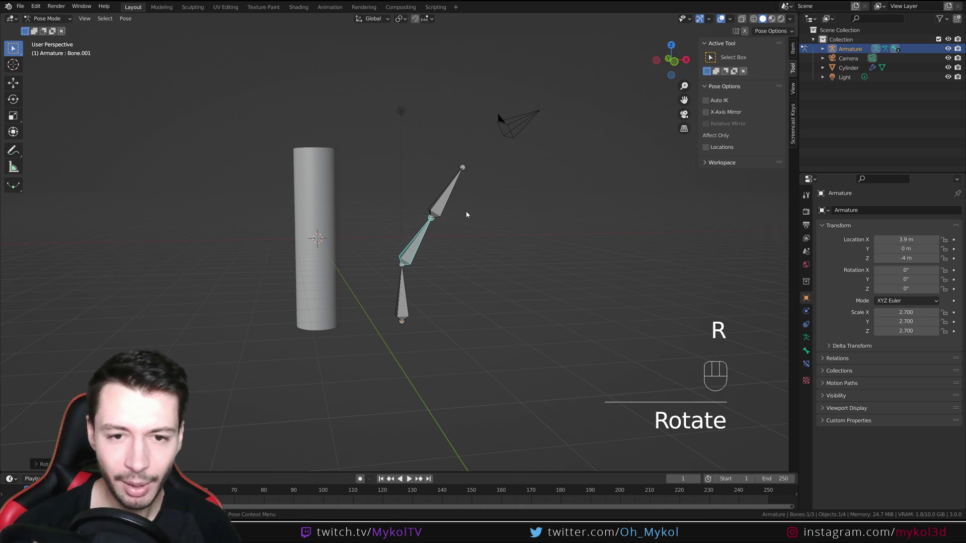
- Select the top bone and try twice to reposition it with the Move command, cancelling each attempt
left_click(457, 198)
key("g")
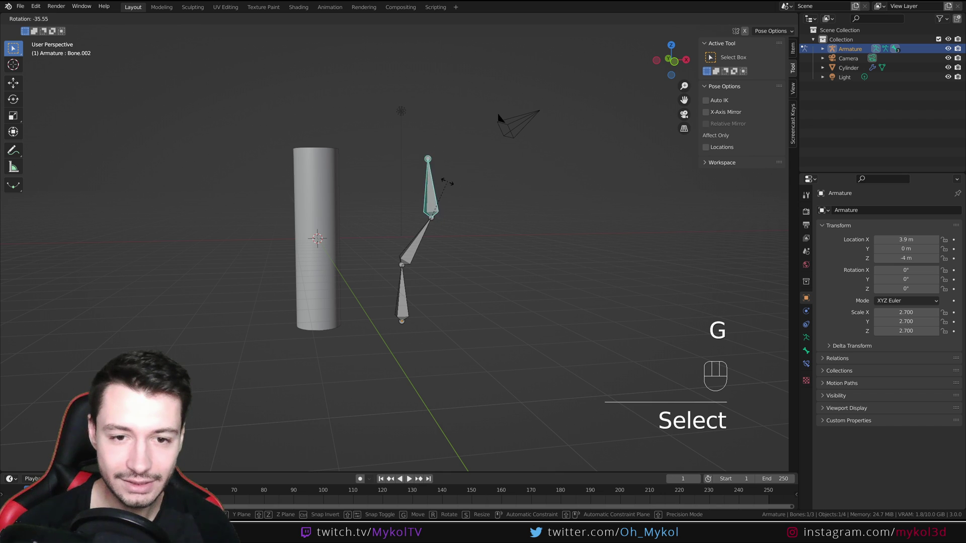
left_click(471, 189)
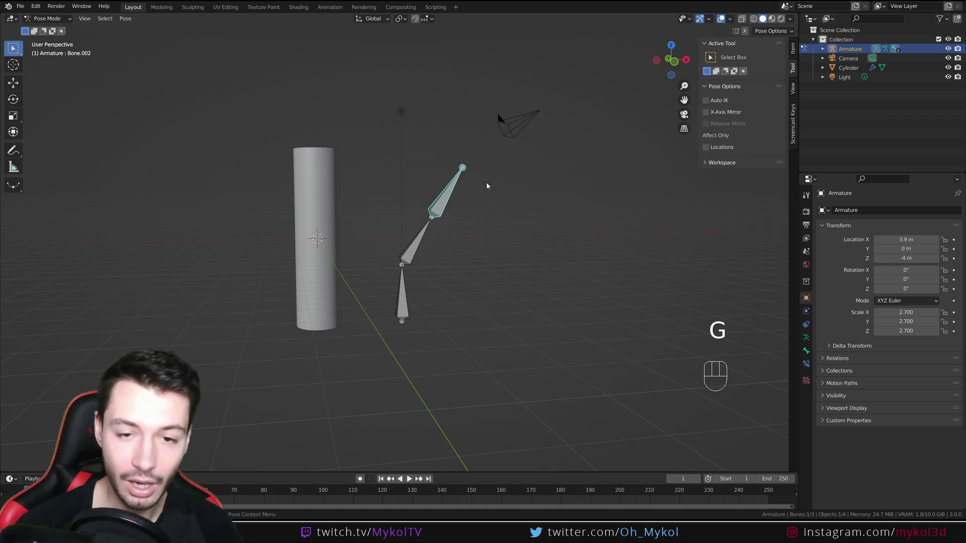
key("g")
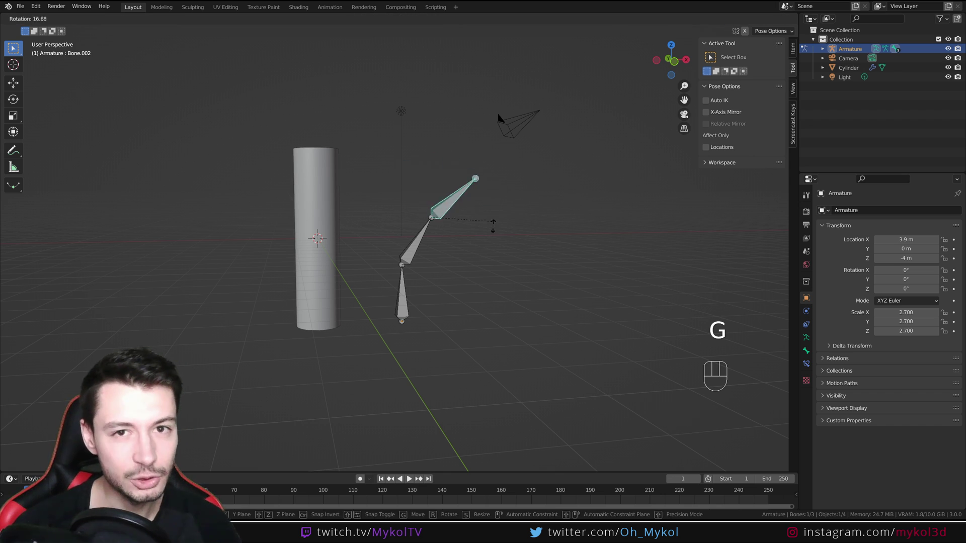
left_click(483, 199)
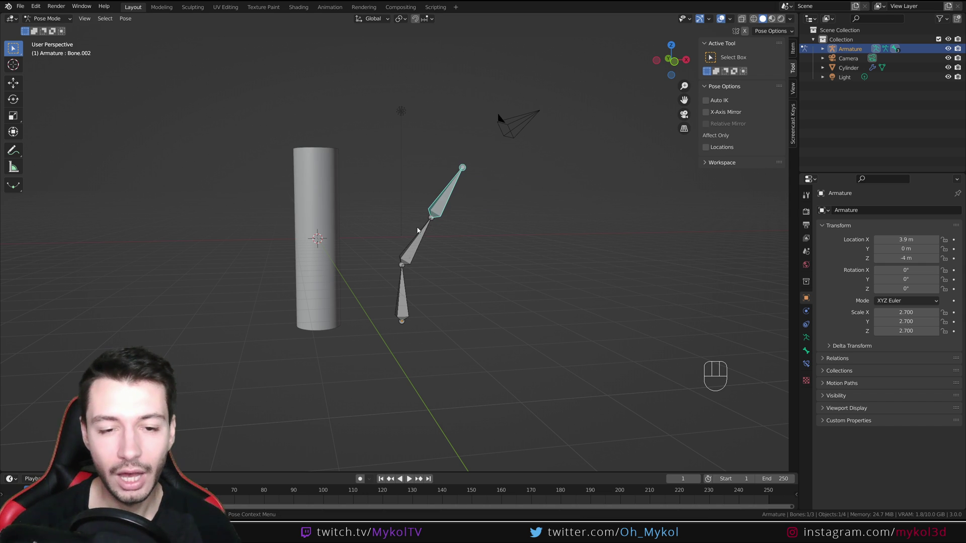
- Add an Inverse Kinematics bone constraint to the top bone
left_click(807, 351)
left_click(842, 210)
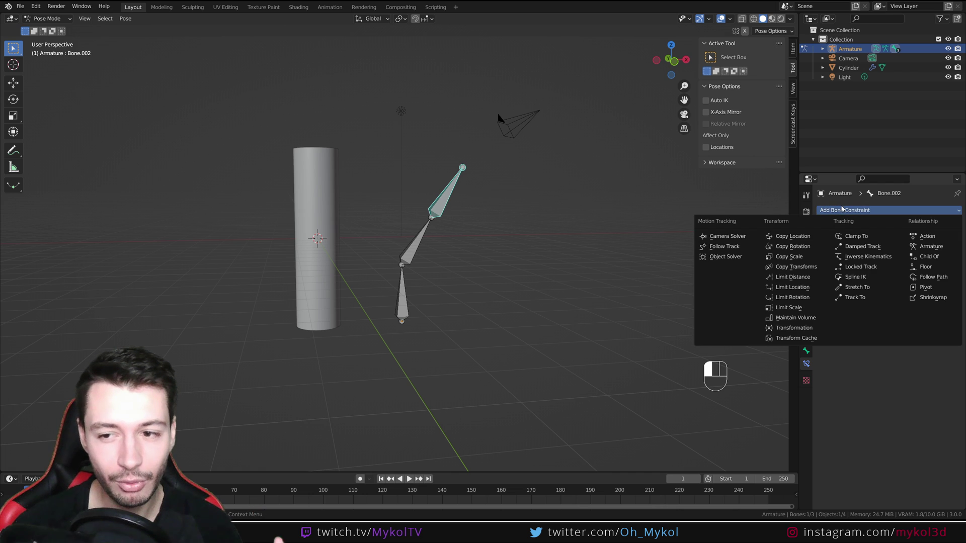
left_click(866, 257)
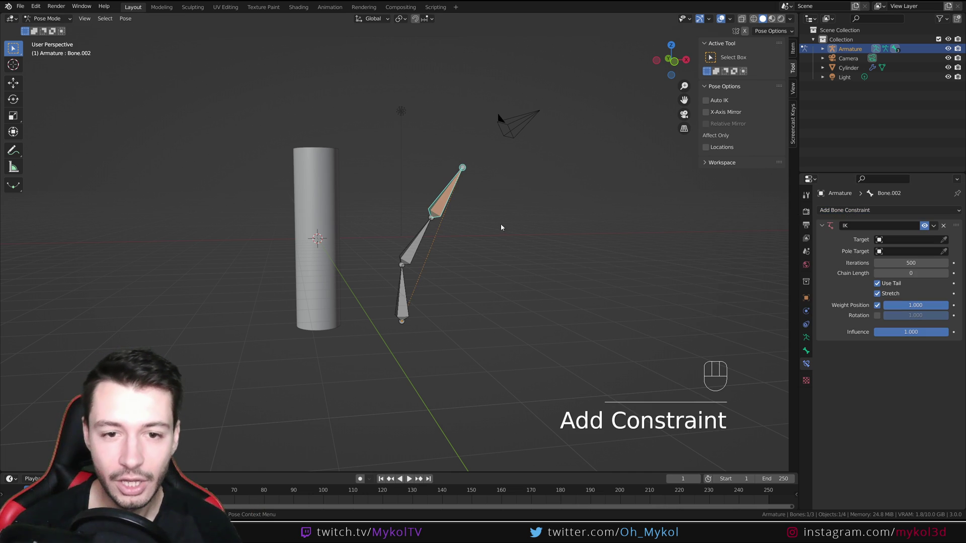
- Try moving the top bone with its inverse kinematics constraint active so the chain follows, and cancel the move
left_click(438, 194)
middle_click_drag(438, 195, 460, 224)
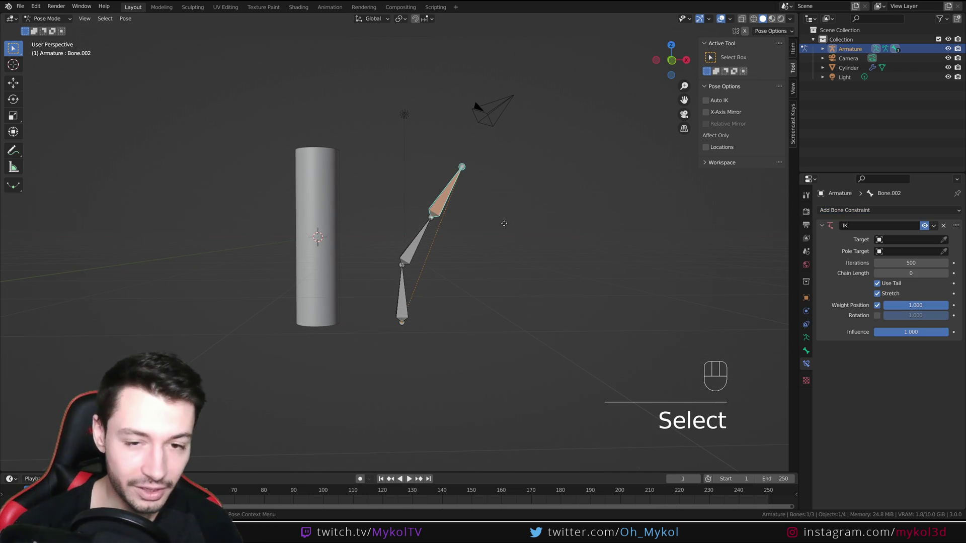
key("g")
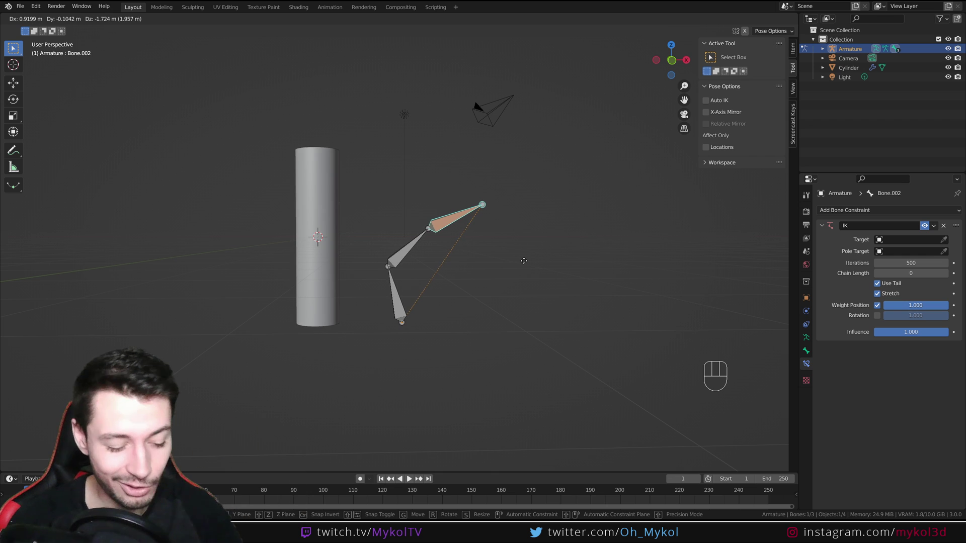
right_click(523, 261)
- Delete the top bone's IK constraint and undo the earlier pose changes back to the straight bone chain
left_click(943, 226)
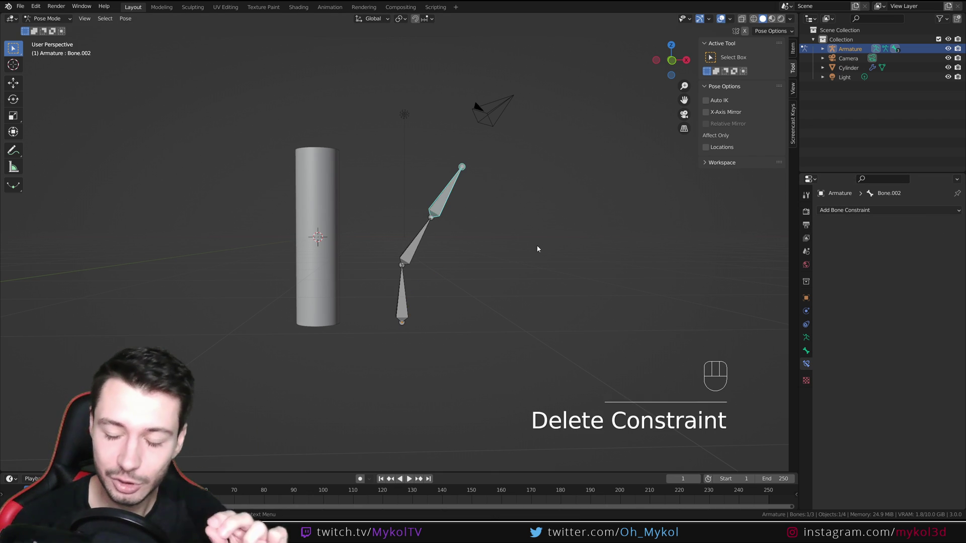
key("ctrl+z")
key("ctrl+z")
key("ctrl+z")
key("ctrl+z")
key("ctrl+z")
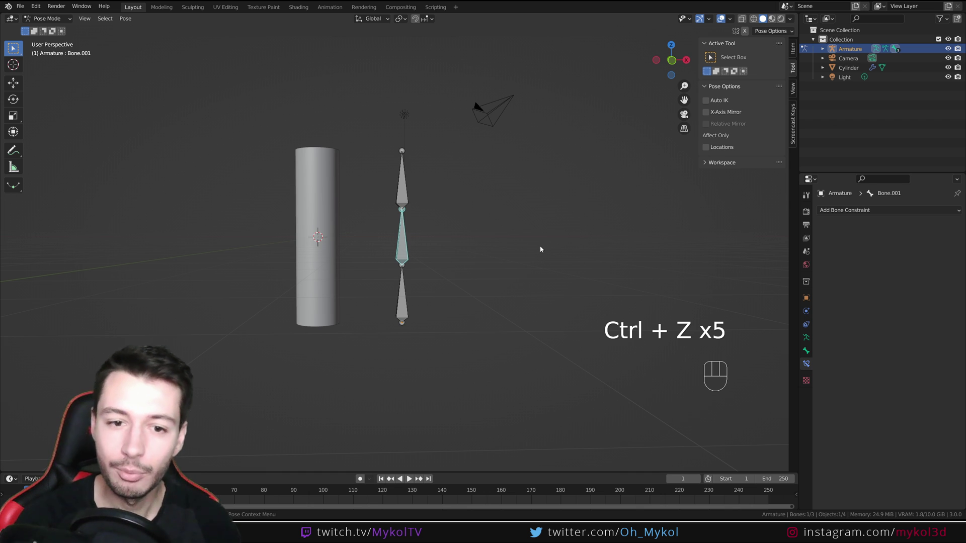
key("KP_1")
key("r")
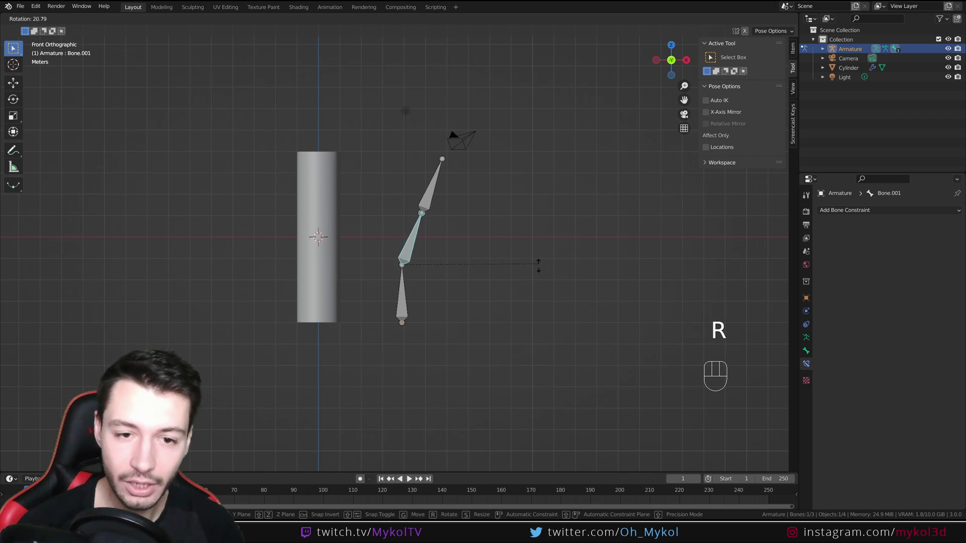
right_click(493, 240)
- Return the armature to Object Mode and move it over the cylinder in front view
key("Tab")
key("Tab")
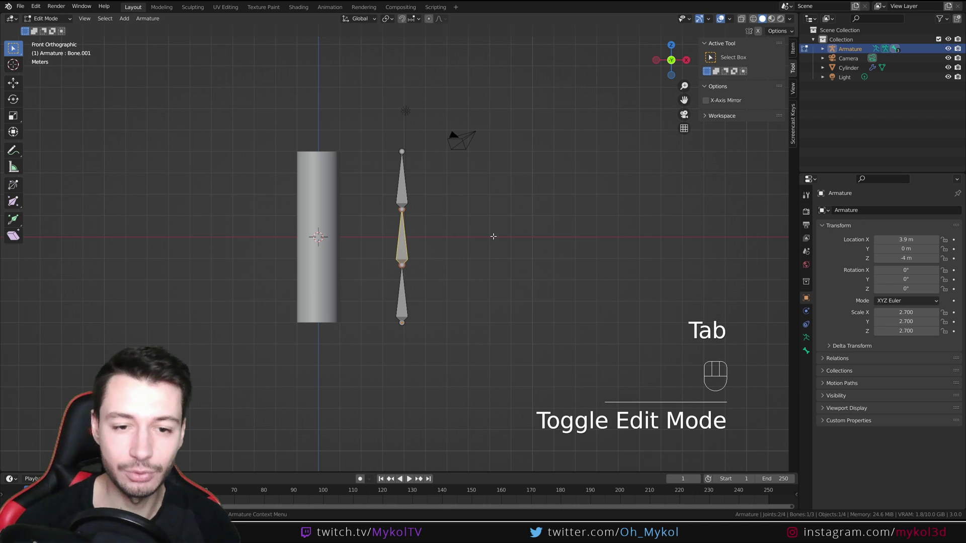
left_click(50, 18)
left_click(45, 28)
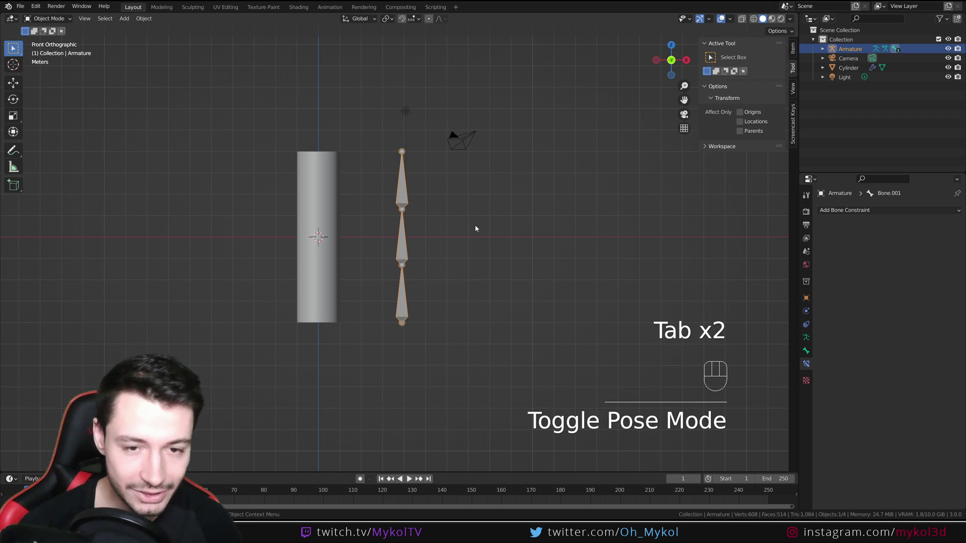
key("g")
left_click(360, 237)
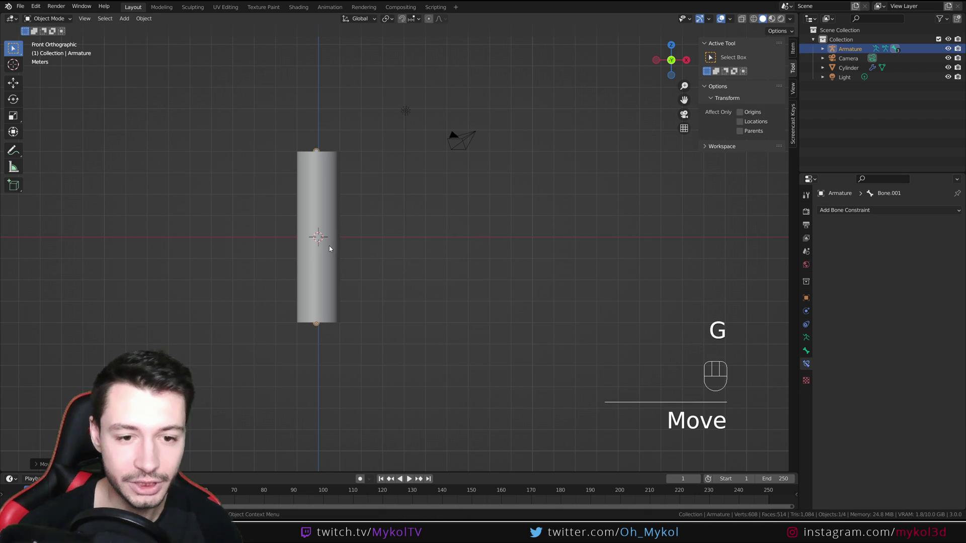
- Set the armature's X location to 0 m so it is centred in the cylinder
scroll(330, 263, "up", 2)
middle_click_drag(330, 263, 400, 281, "shift")
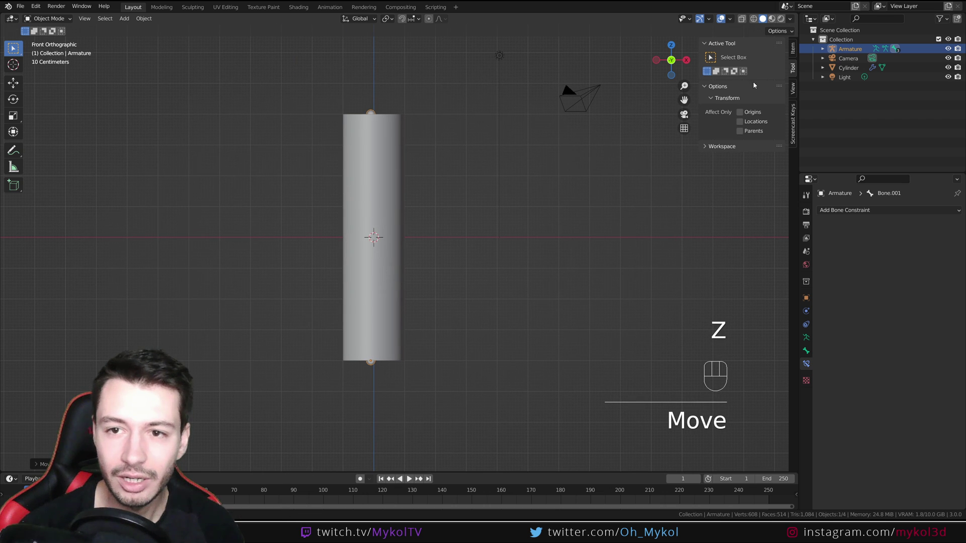
left_click(793, 48)
left_click(732, 67)
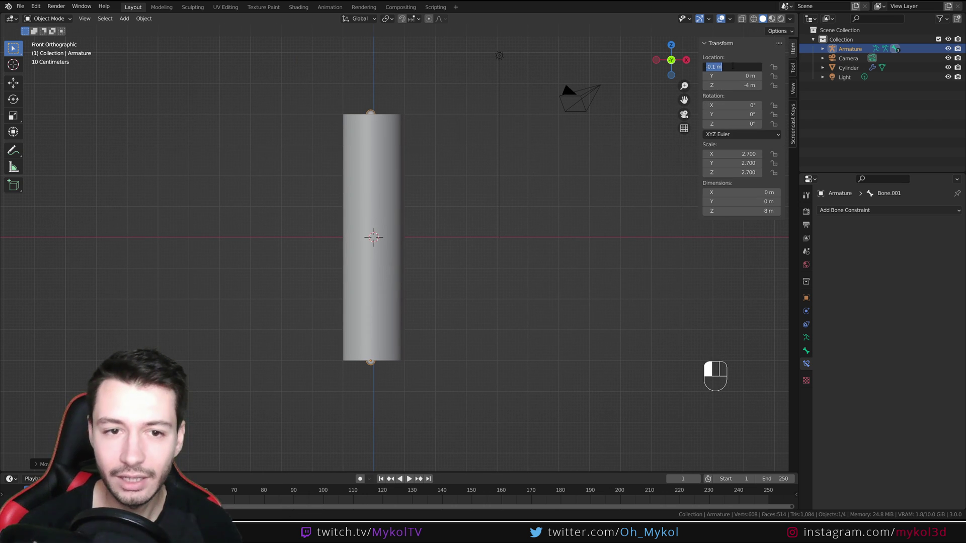
type("0")
key("Return")
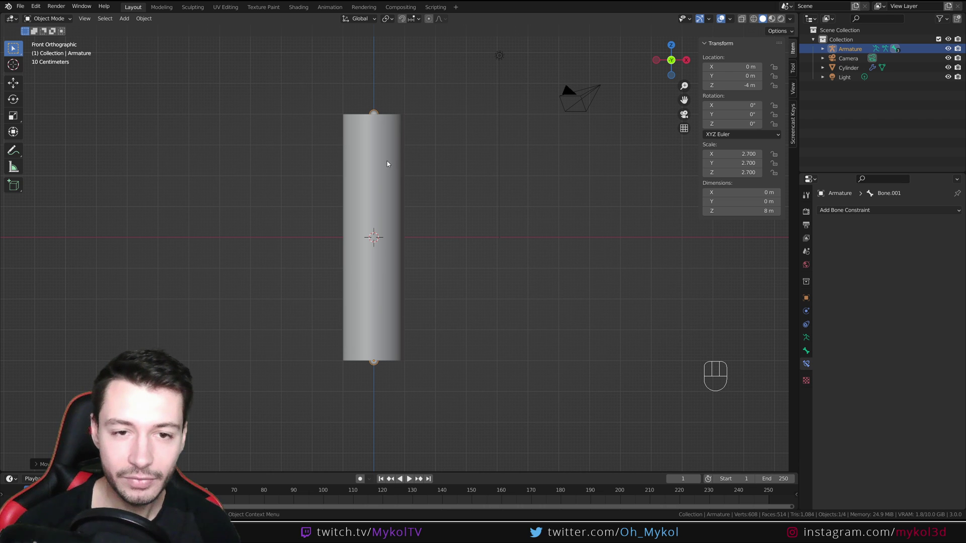
- Show the scene in wireframe shading and check which interaction modes are available for the cylinder
key("z")
left_click(327, 171)
middle_click_drag(388, 186, 390, 199)
left_click(398, 126)
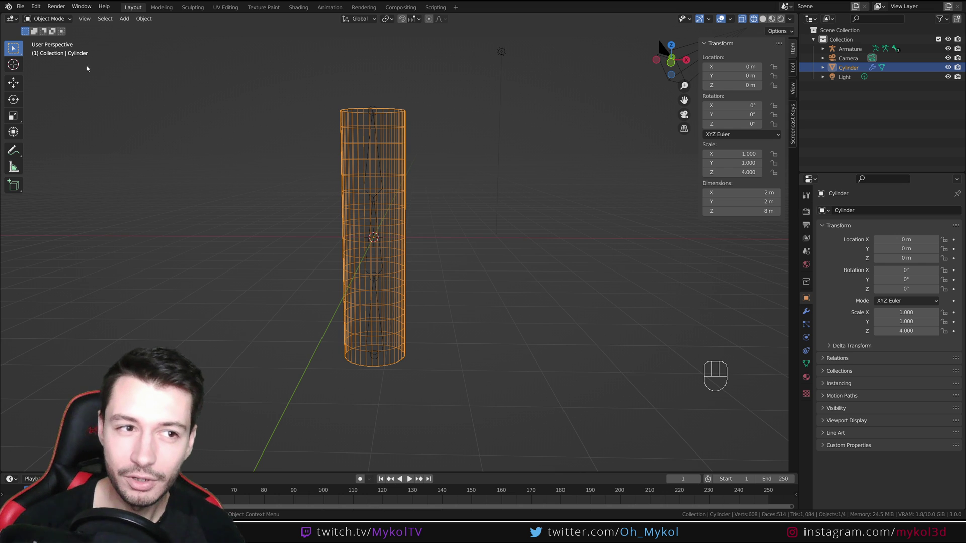
left_click(48, 19)
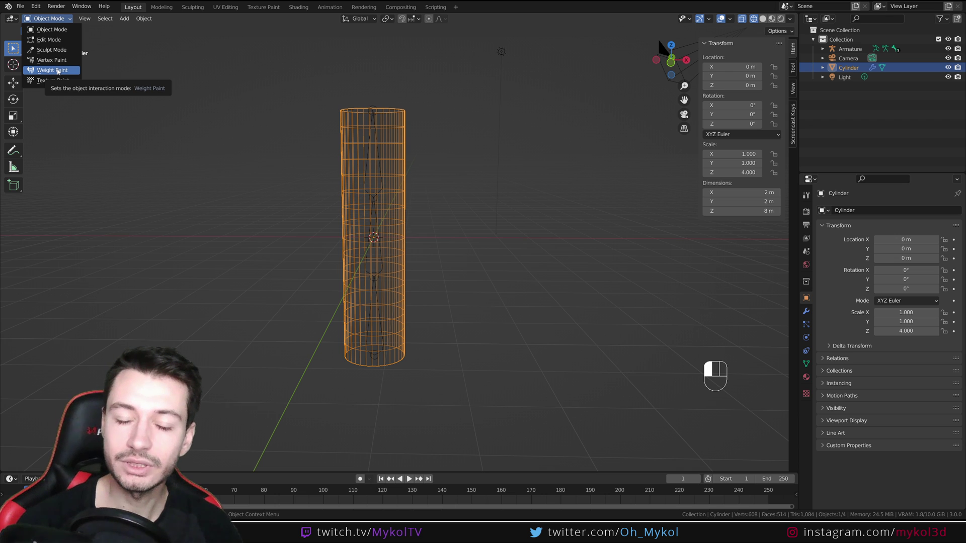
- Parent the cylinder to the armature using Armature Deform With Automatic Weights, with the armature as the active object
left_click(374, 110)
key("KP_1")
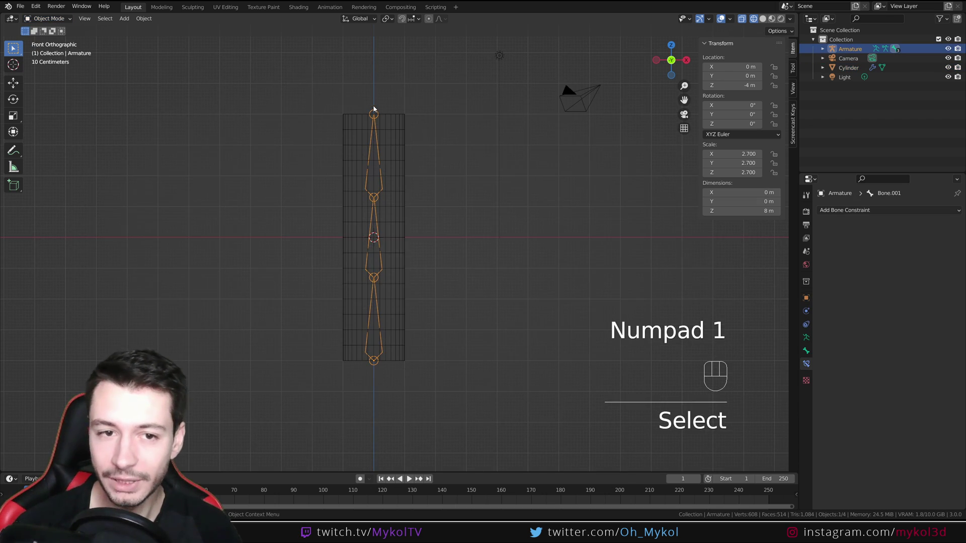
scroll(369, 119, "up", 1)
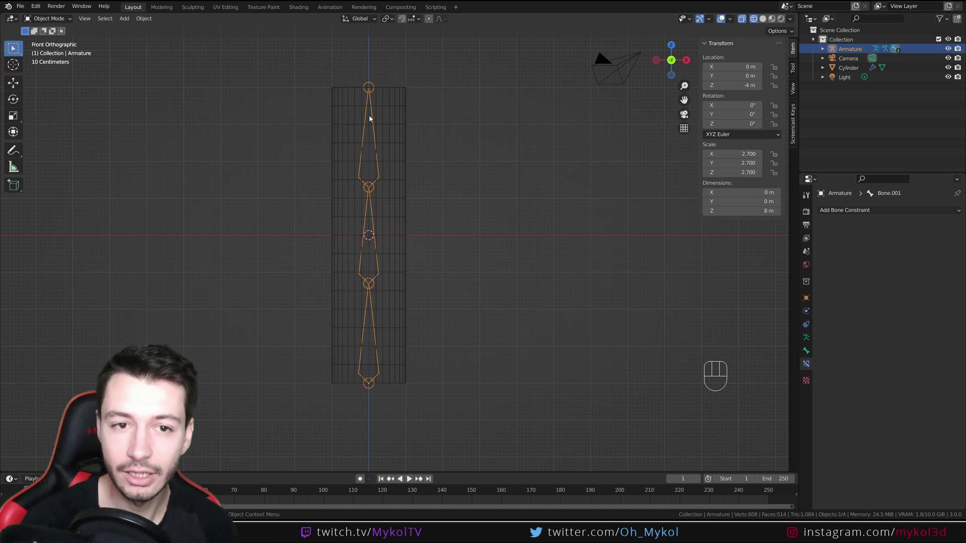
left_click(400, 94)
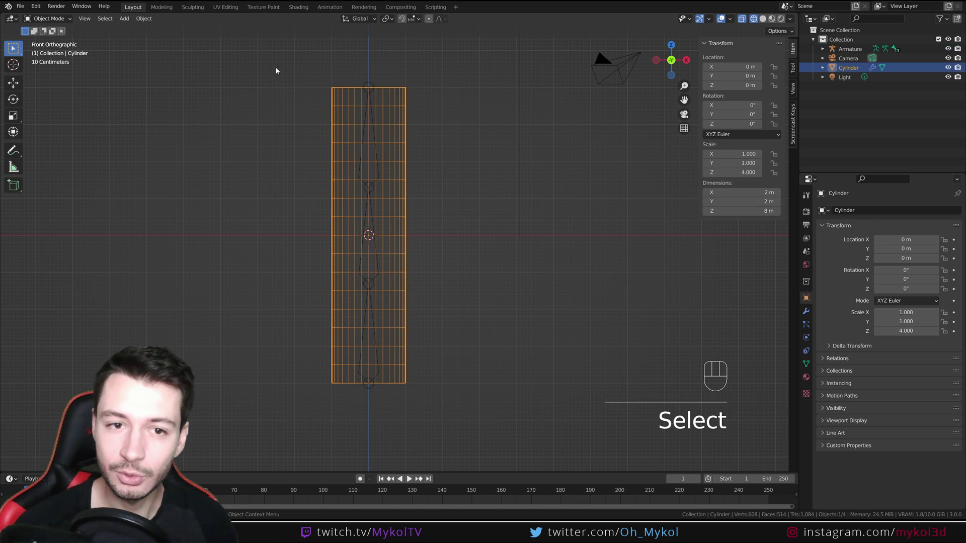
left_click(370, 86, "shift")
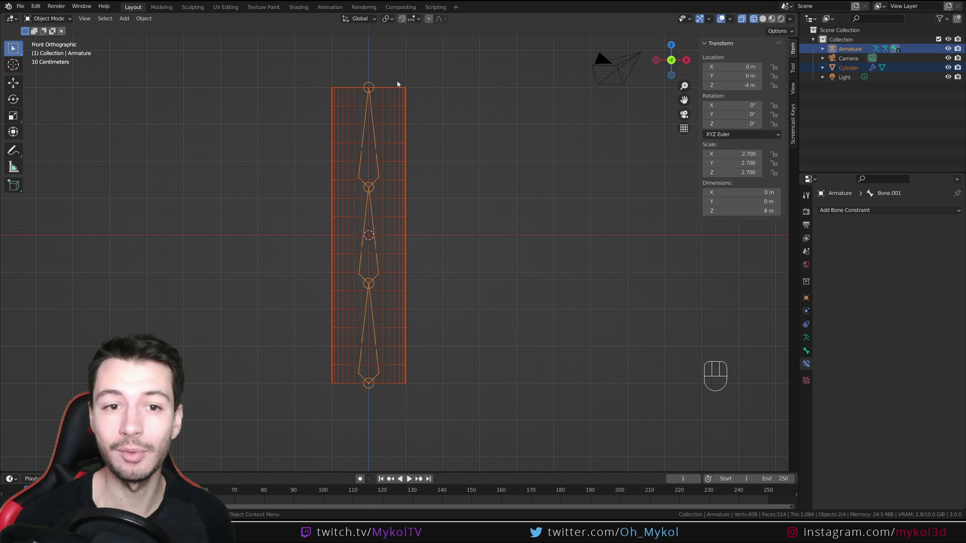
key("ctrl+p")
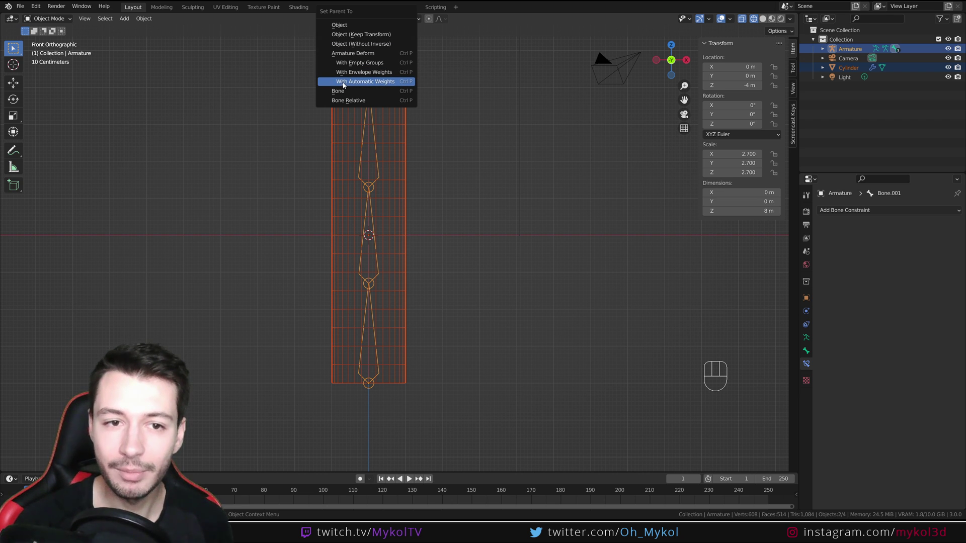
left_click(390, 83)
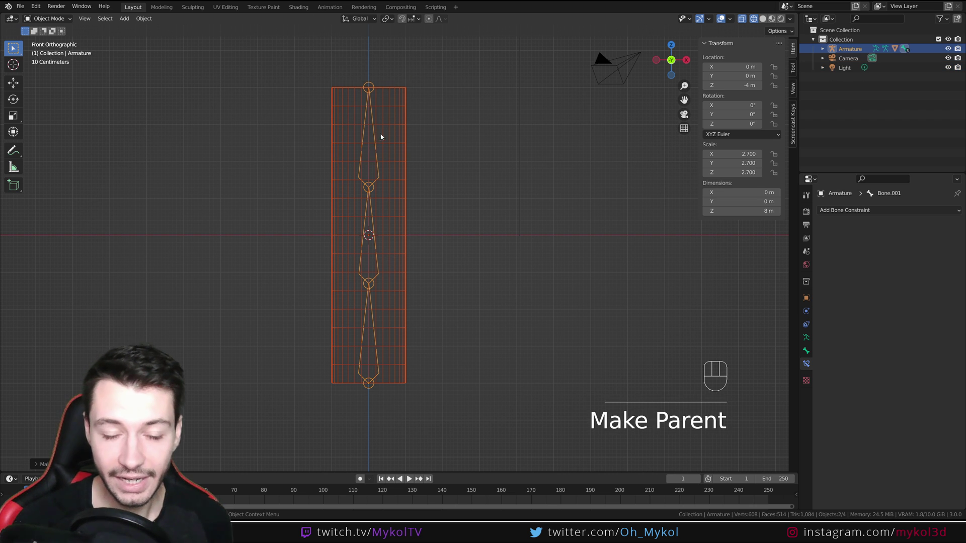
- Put the armature in Pose Mode, select its top bone and return the viewport to solid shading
left_click(397, 123)
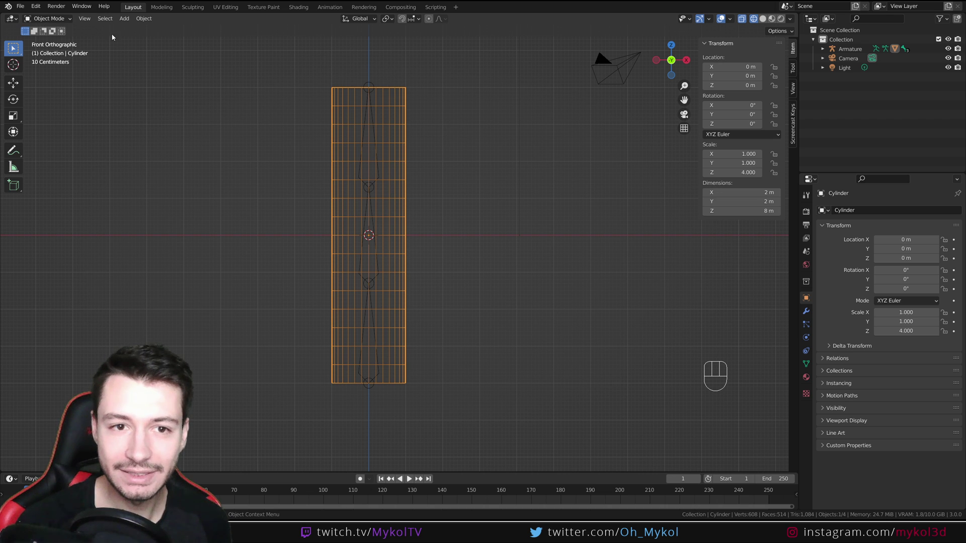
left_click(373, 85)
left_click(49, 18)
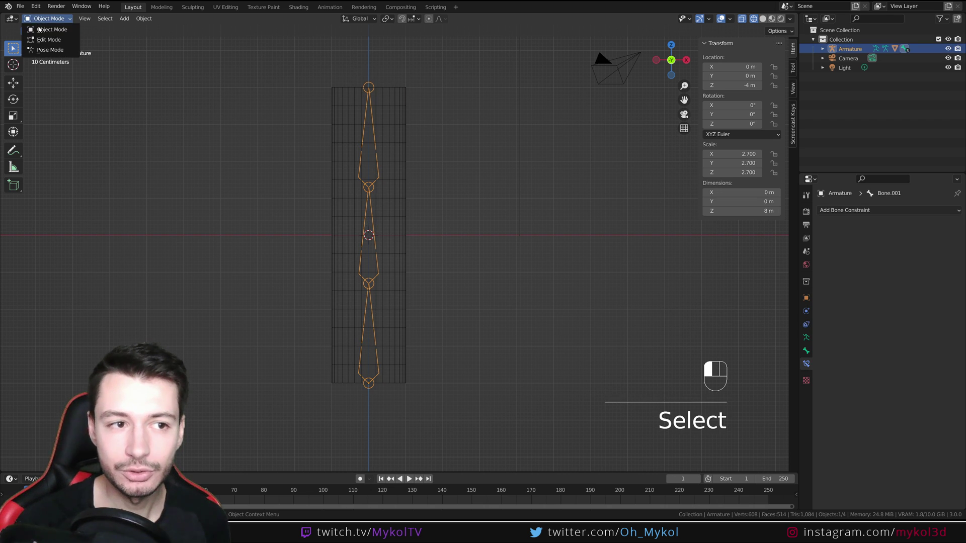
left_click(48, 52)
left_click(370, 140)
key("shift+z")
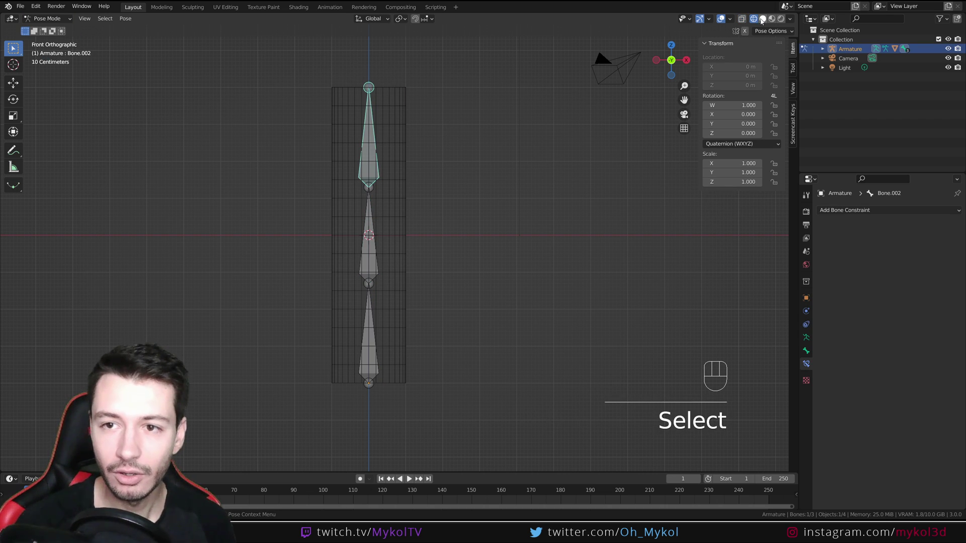
- Rotate the top bone clockwise by about 42 degrees and the bottom bone clockwise by about 13 degrees
key("r")
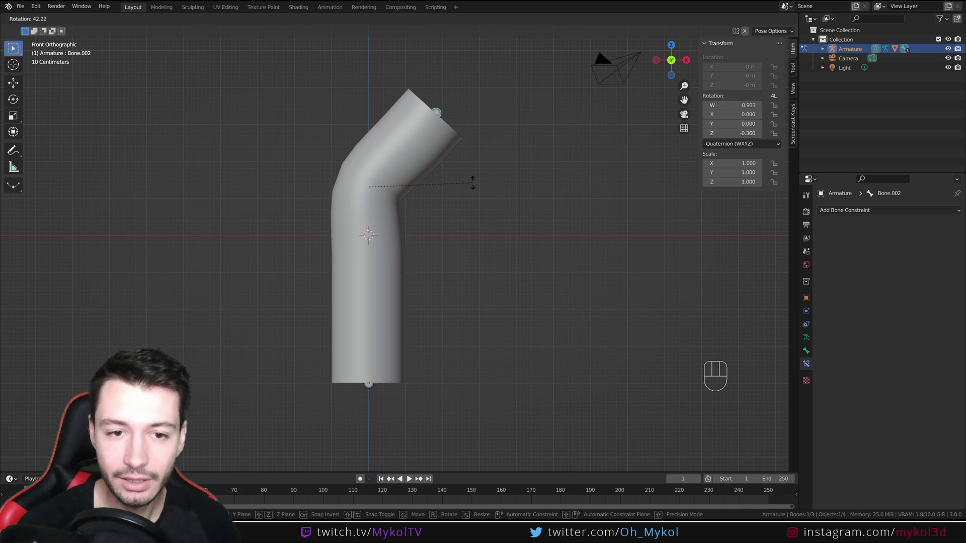
left_click(472, 181)
left_click(372, 390)
key("r")
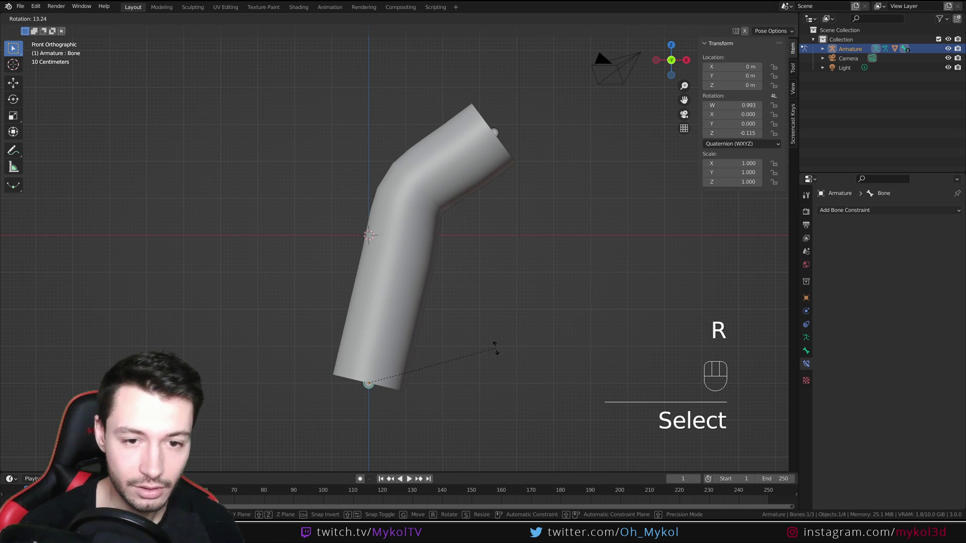
left_click(496, 345)
- Rotate the middle bone counter-clockwise to bend the cylinder into an S shape, and examine the deformed joint up close
left_click(409, 226)
key("r")
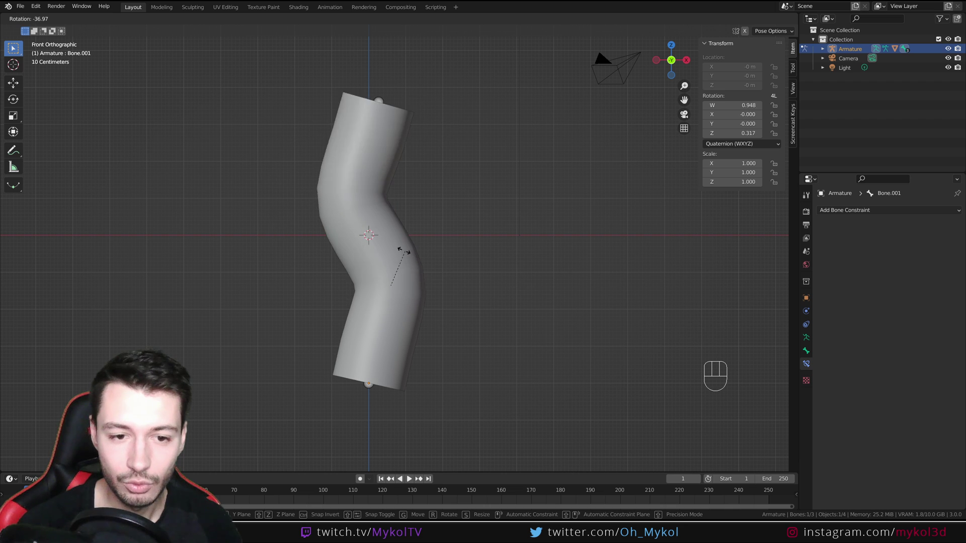
left_click(390, 265)
key("KP_5")
middle_click_drag(359, 314, 385, 308)
scroll(385, 308, "up", 4)
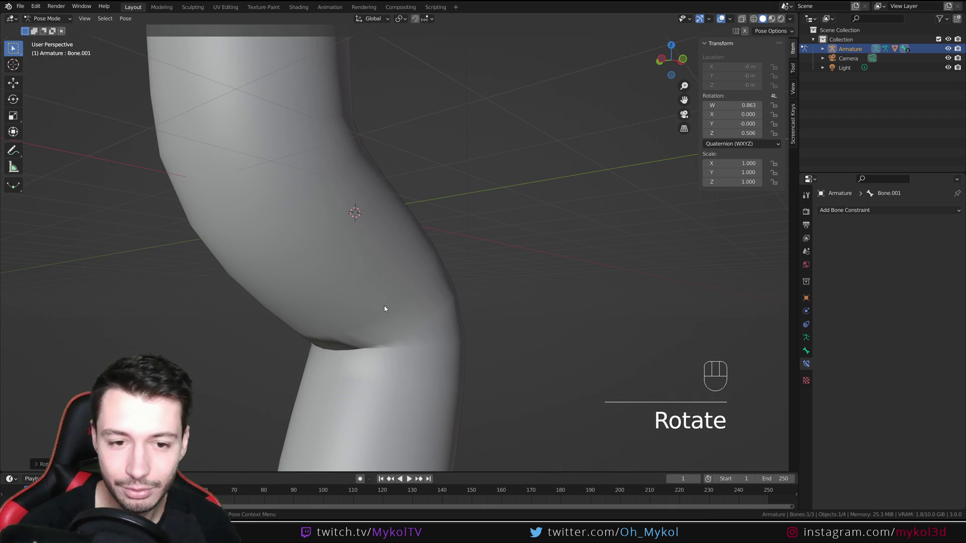
scroll(357, 347, "down", 5)
middle_click_drag(363, 344, 342, 350)
- Undo the three bone rotations to straighten the cylinder and return the armature to Object Mode
key("ctrl+z")
key("ctrl+z")
key("ctrl+z")
key("ctrl+z")
key("ctrl+z")
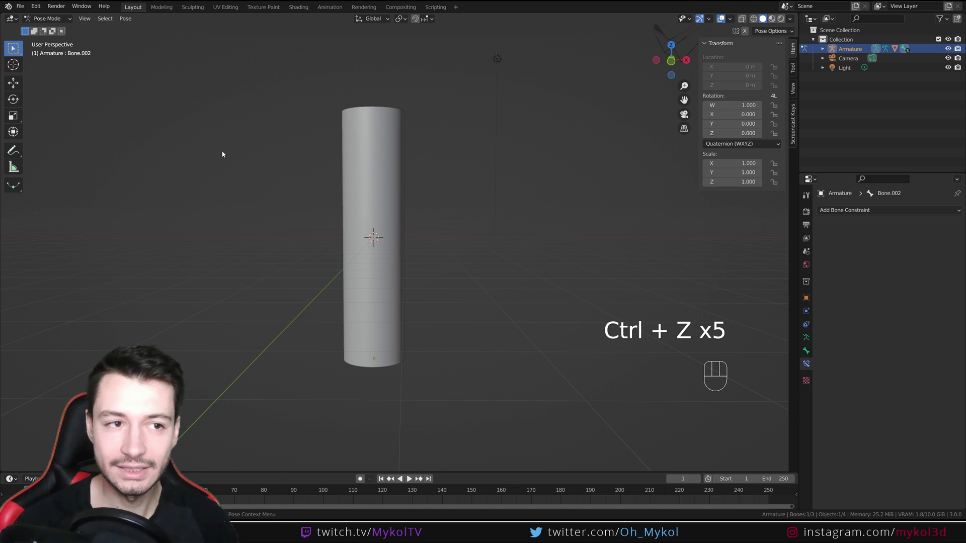
left_click(47, 19)
left_click(46, 31)
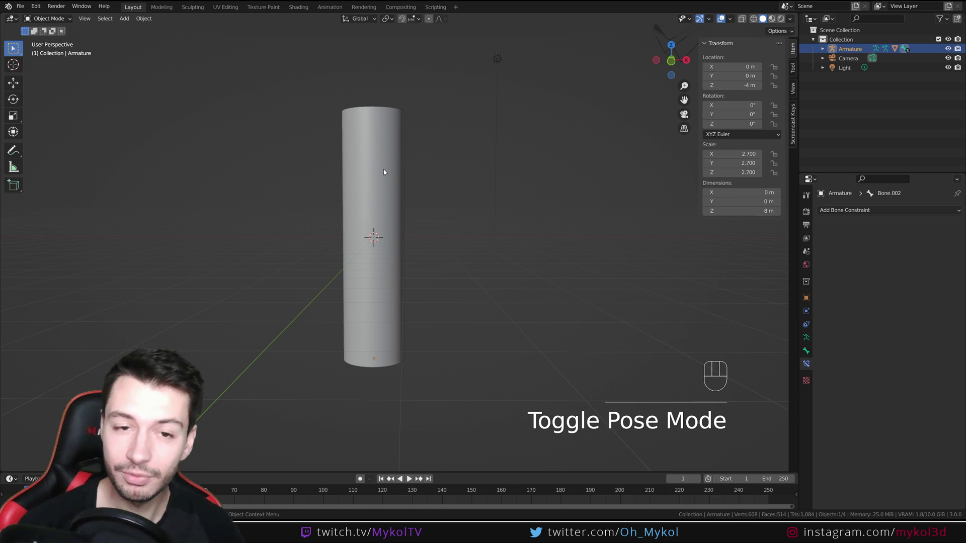
- Look through the cylinder's vertex groups Bone, Bone.001 and Bone.002 in its mesh data properties
key("KP_1")
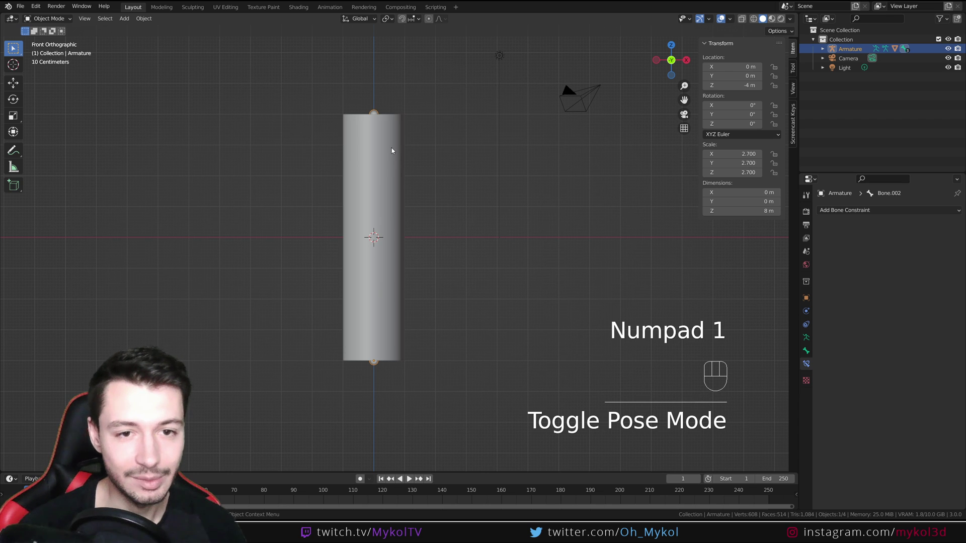
left_click(392, 146)
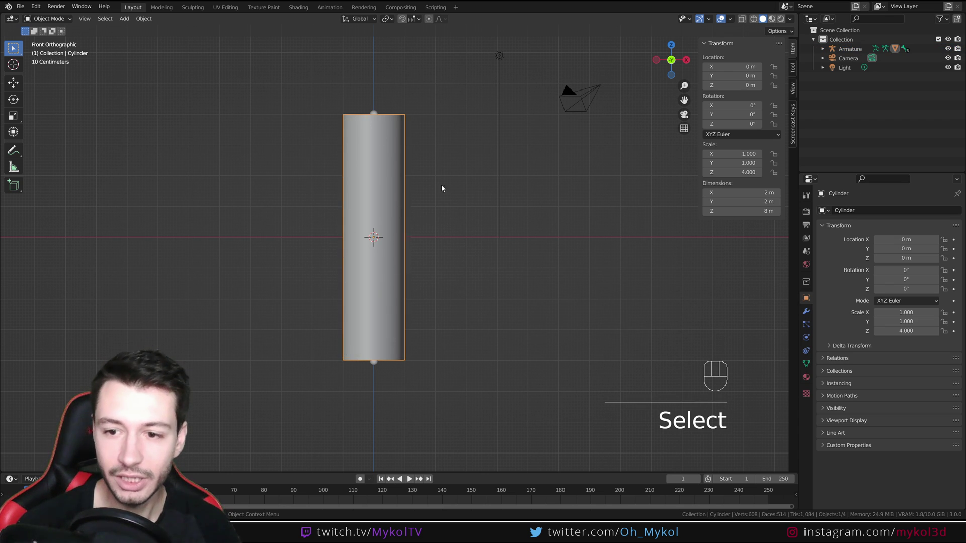
left_click(806, 364)
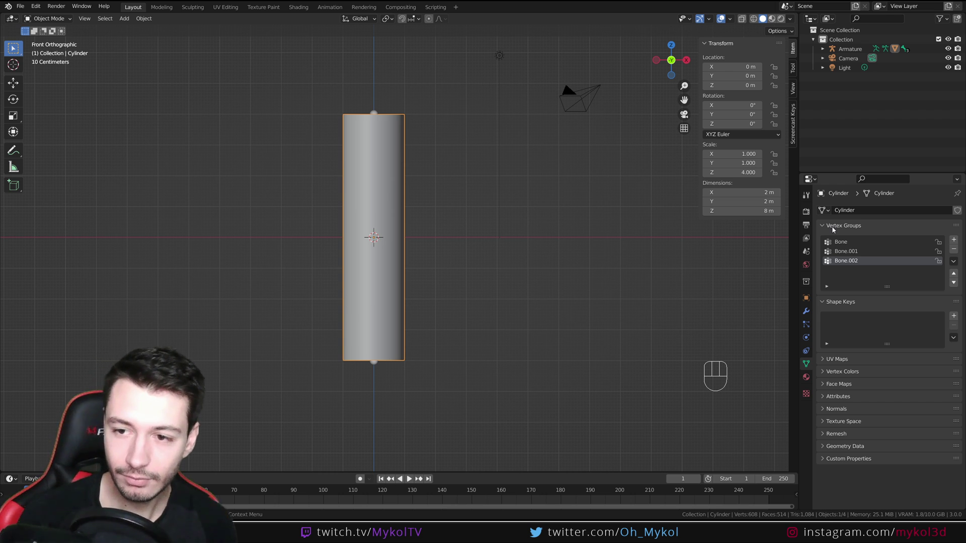
left_click(850, 243)
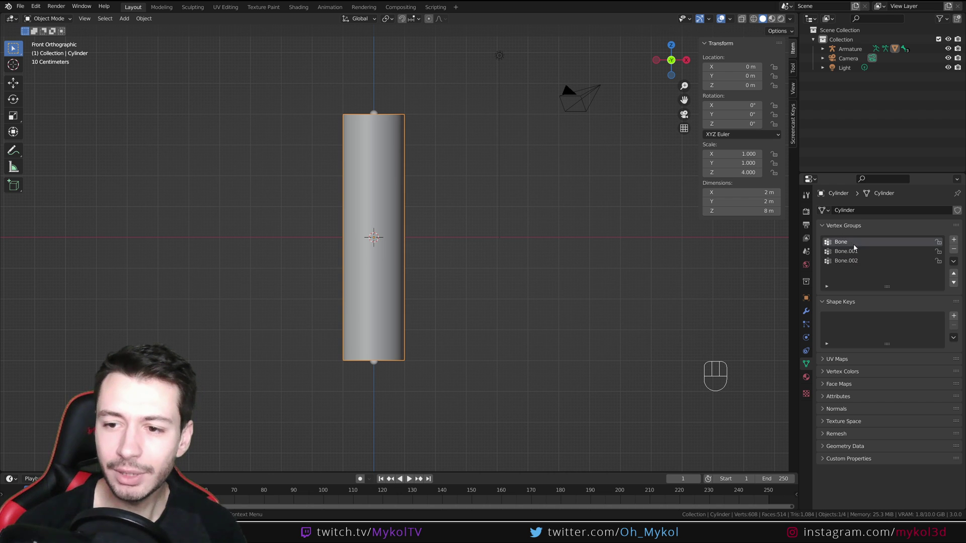
left_click(852, 252)
left_click(856, 261)
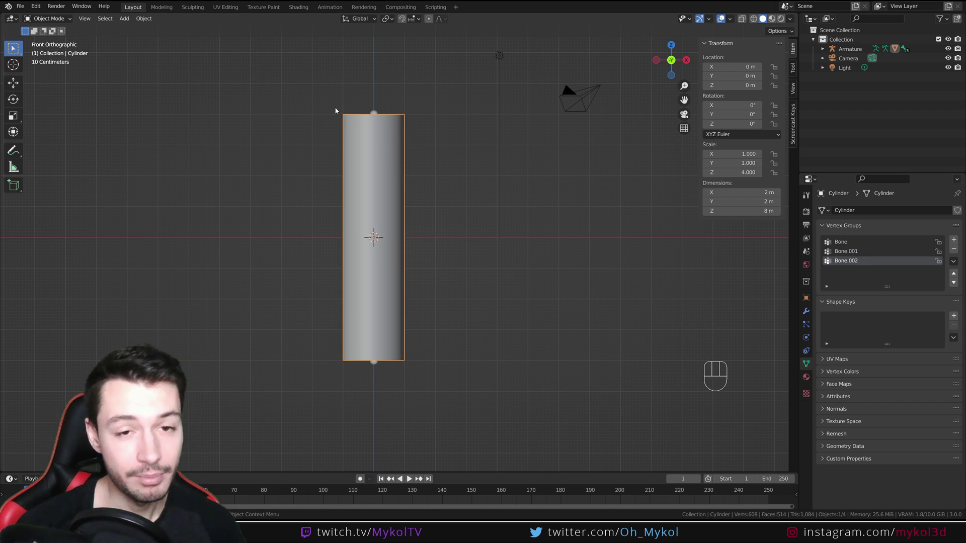
- Select the armature and expand its hierarchy in the outliner down to Bone.002 to examine the bone names
left_click(374, 111)
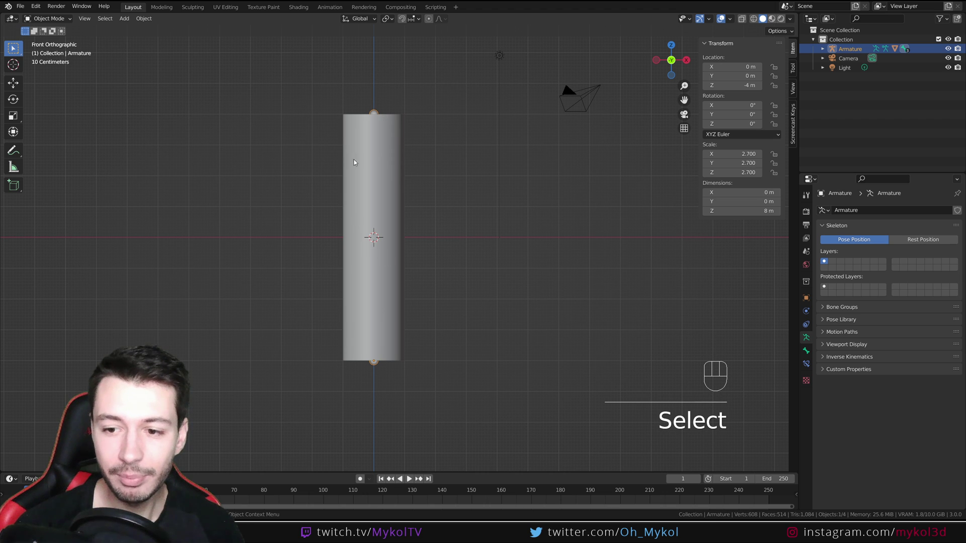
left_click(805, 351)
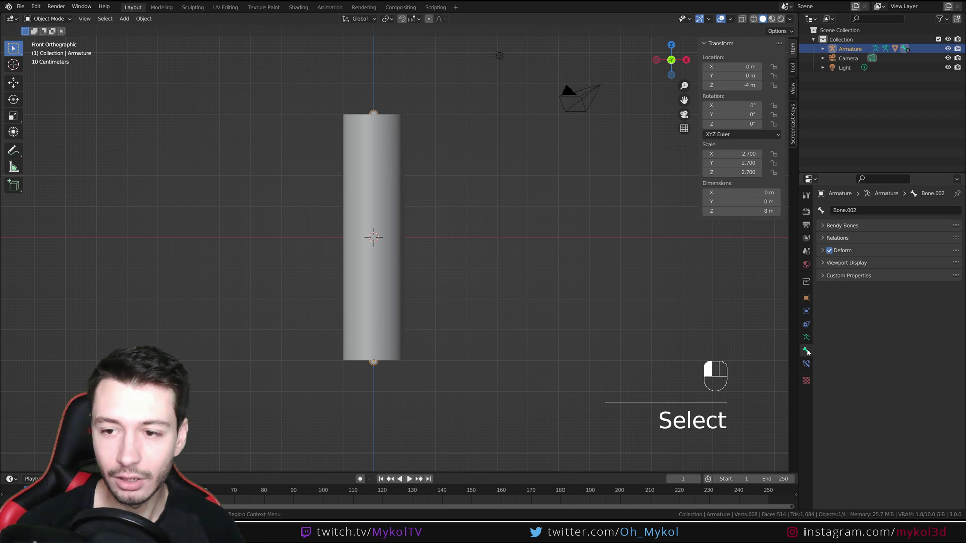
left_click(822, 49)
left_click(831, 67)
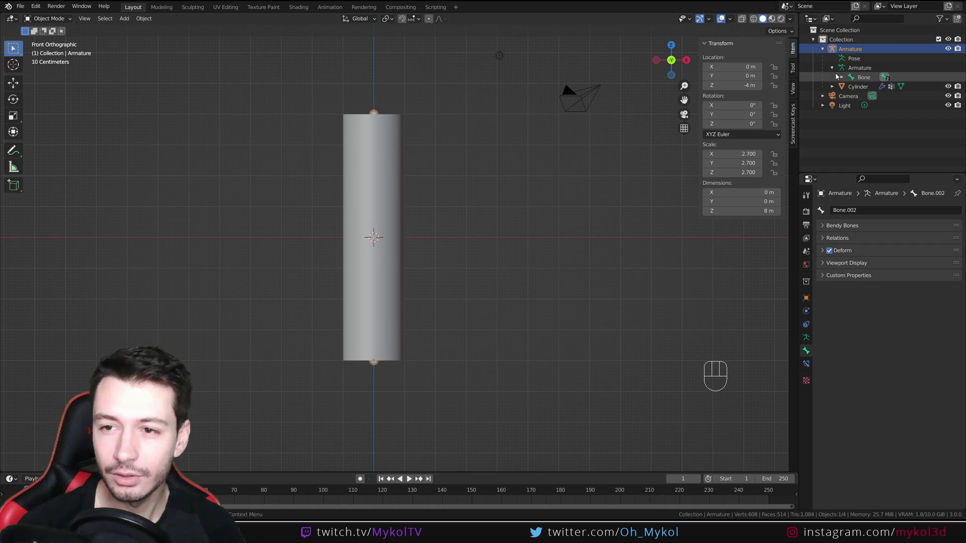
left_click(841, 77)
left_click(851, 86)
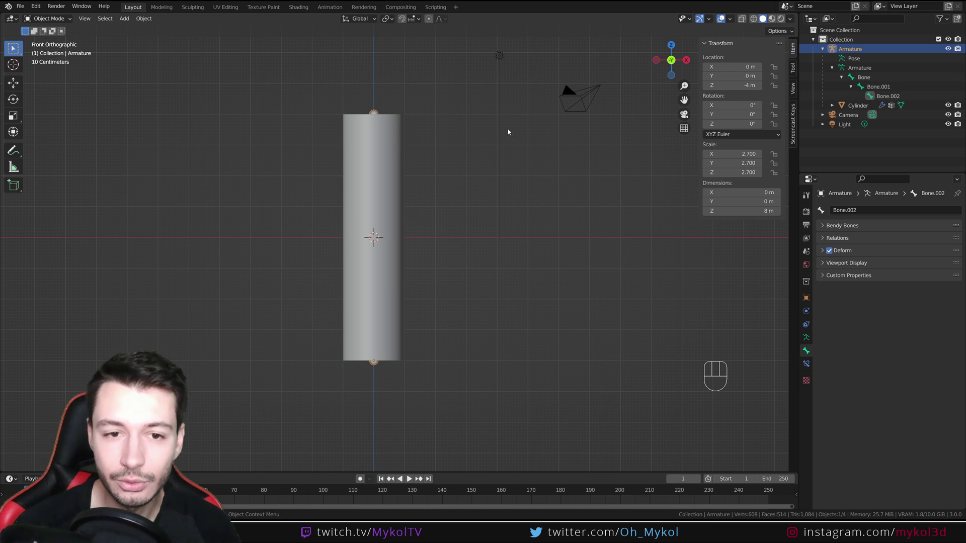
- Review the cylinder's Armature modifier, and match its vertex groups Bone and Bone.001 with the armature's bone names
left_click(365, 160)
left_click(806, 313)
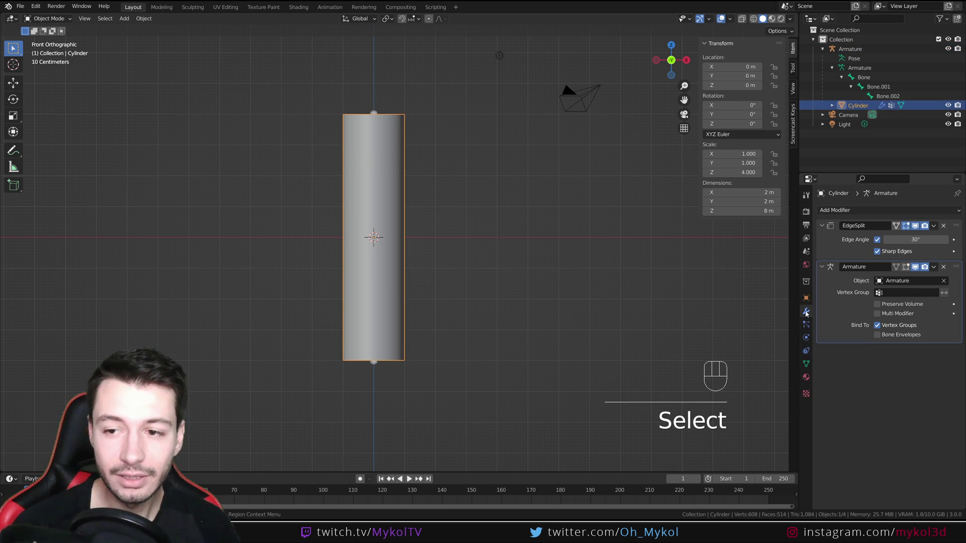
left_click(805, 365)
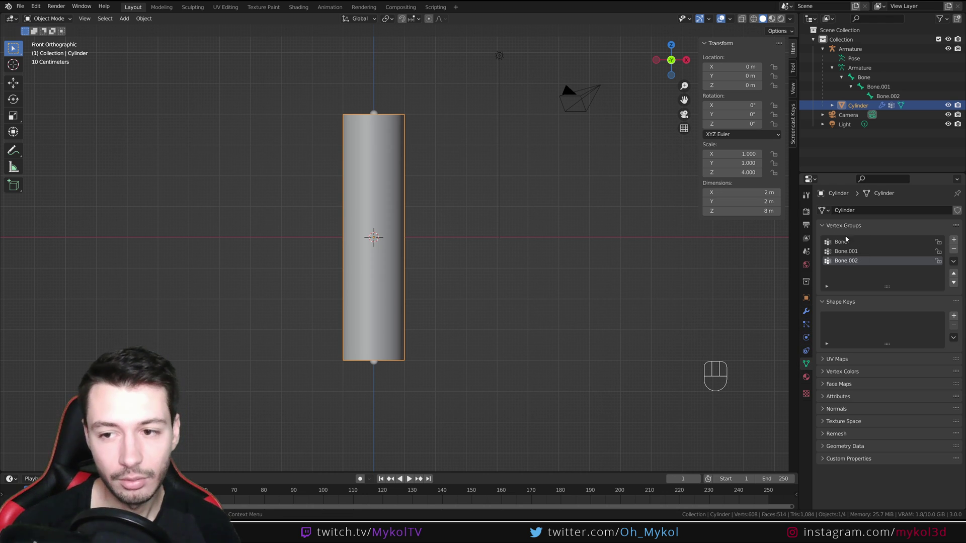
left_click(845, 242)
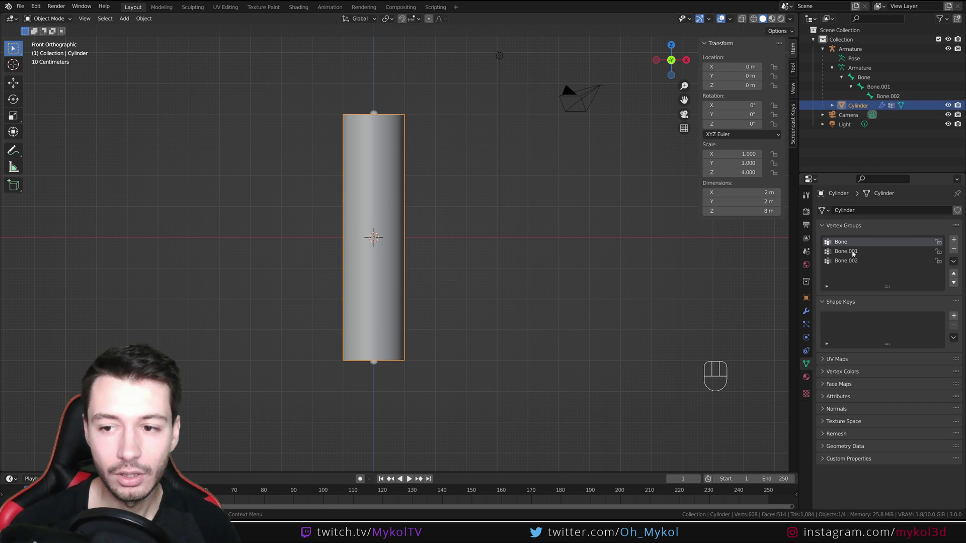
left_click(852, 252)
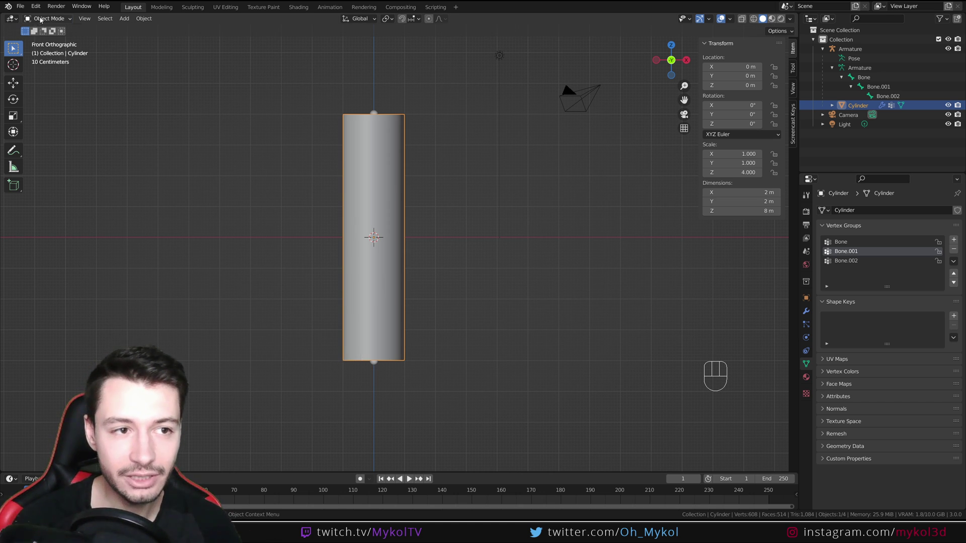
- Switch the cylinder to Weight Paint mode and examine the Bone group's weights up close, including in wireframe shading
left_click_drag(46, 18, 52, 77)
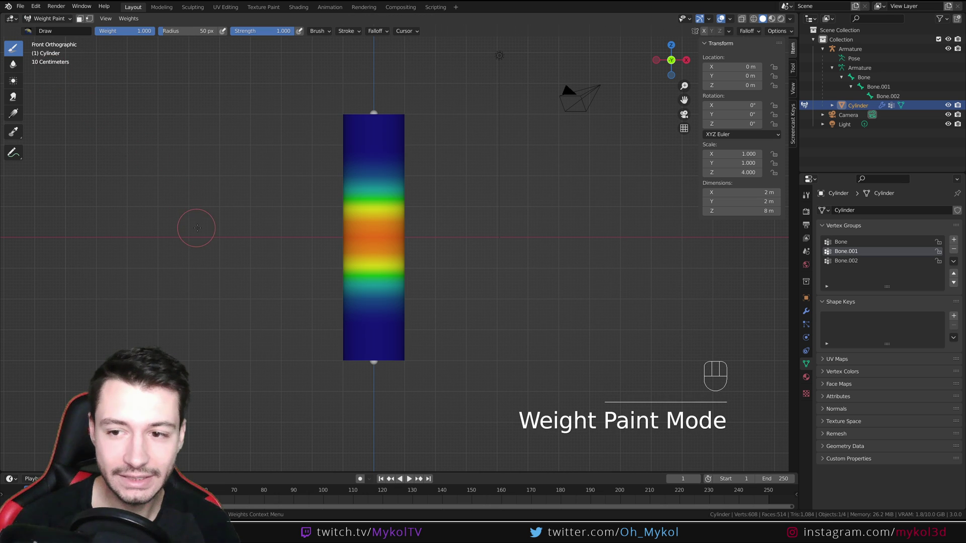
left_click(847, 243)
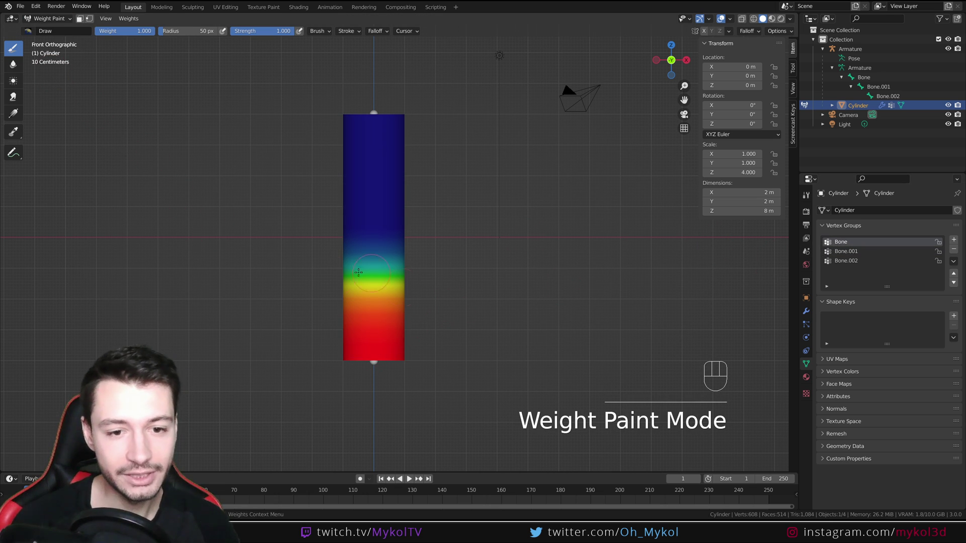
scroll(457, 357, "up", 3)
middle_click_drag(457, 357, 454, 347, "shift")
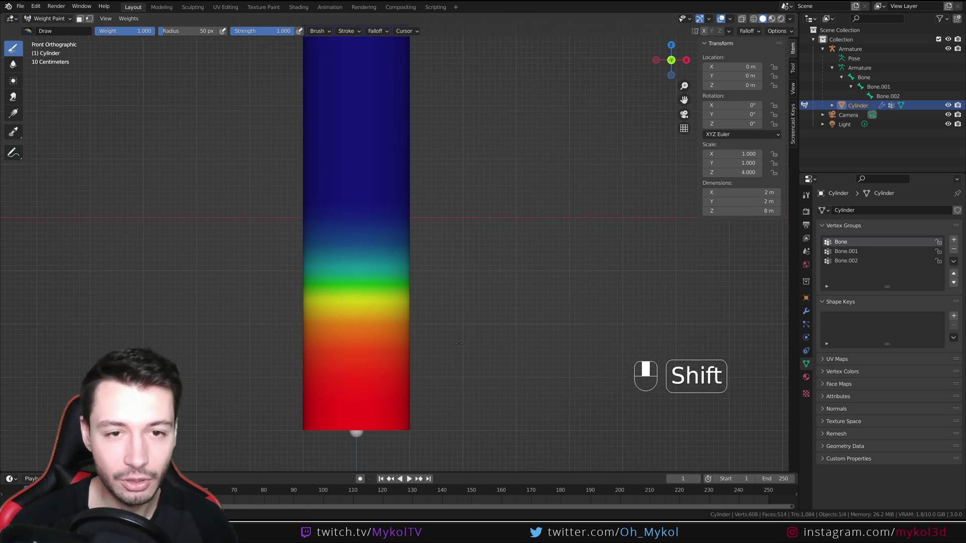
middle_click_drag(450, 250, 471, 283, "shift")
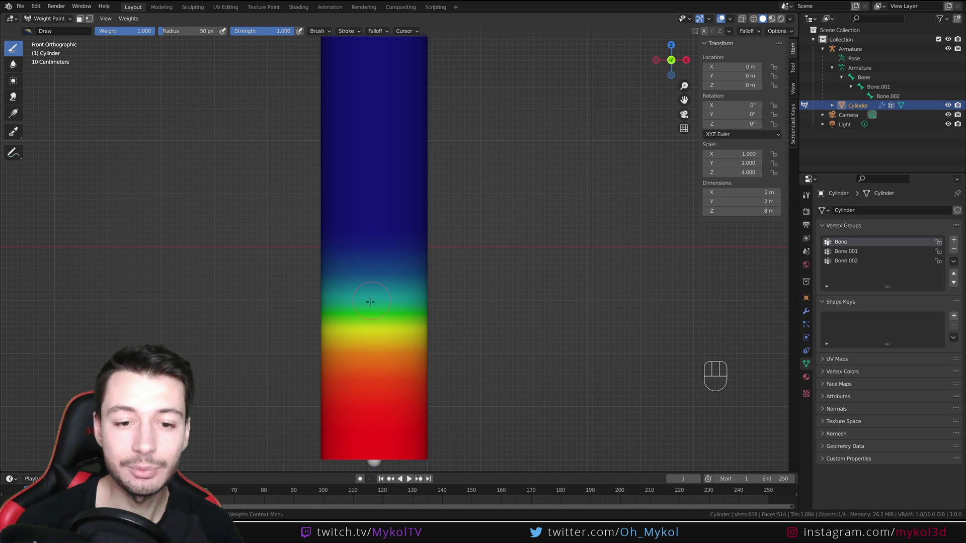
left_click(754, 20)
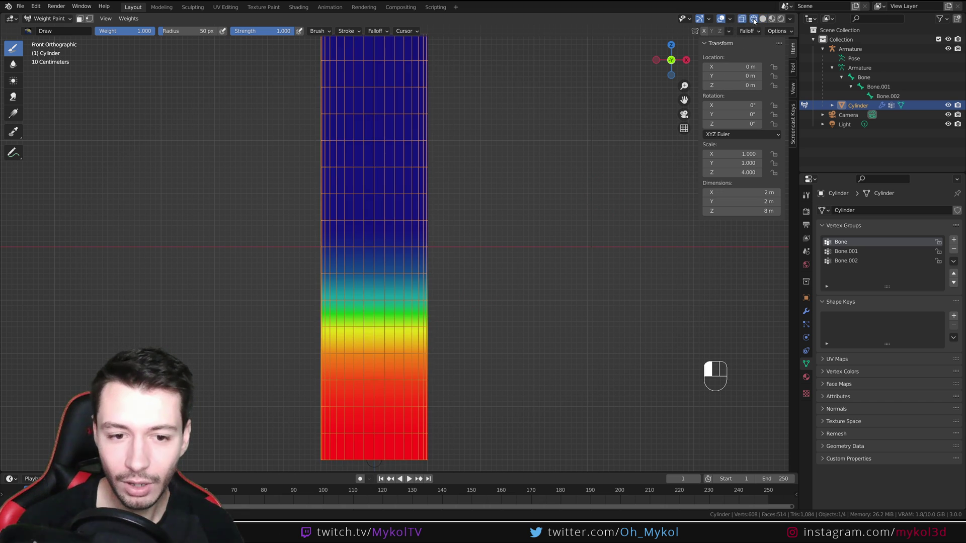
left_click(762, 19)
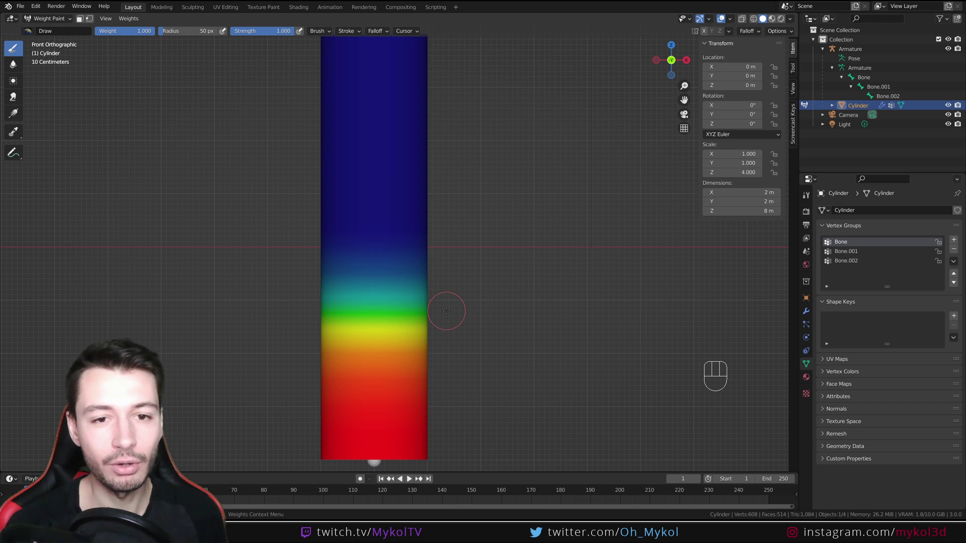
- Compare the weight distribution of the vertex groups Bone.001, Bone.002 and Bone along the whole cylinder
scroll(446, 310, "down", 2)
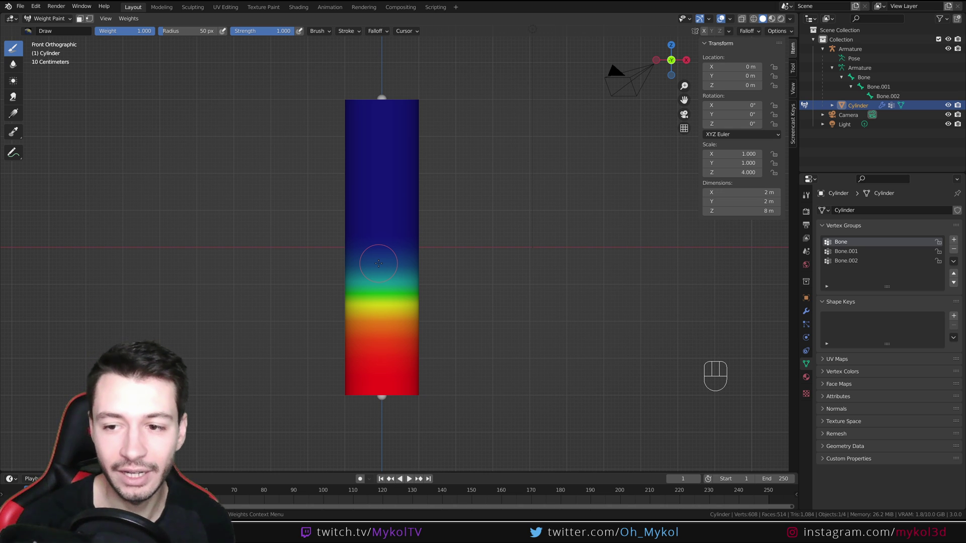
left_click(855, 251)
left_click(849, 262)
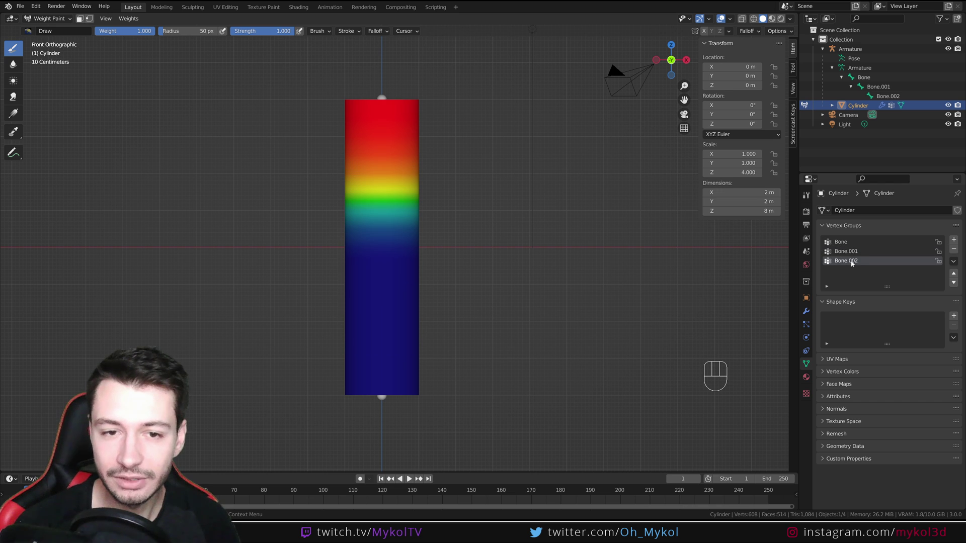
left_click(856, 251)
left_click(856, 241)
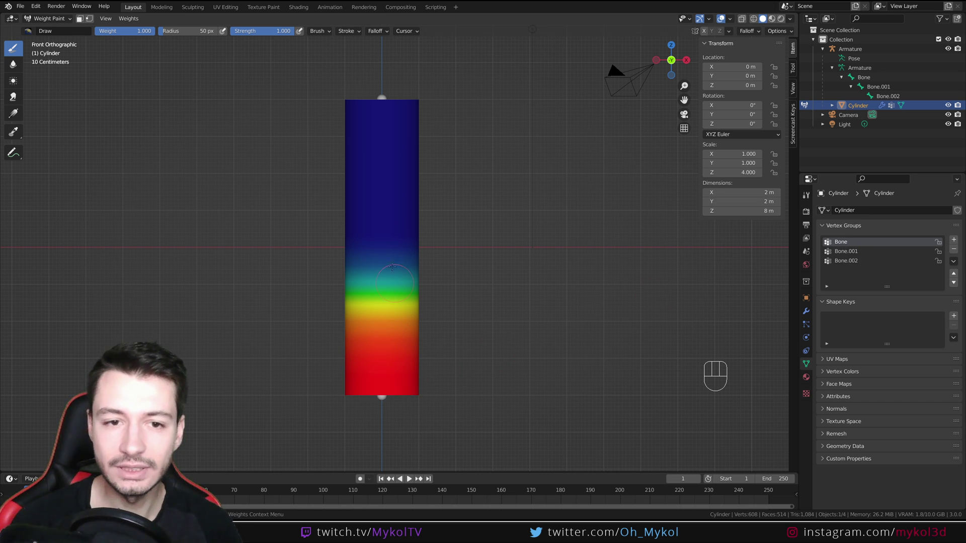
- Leave Weight Paint, put the armature in Pose Mode, and turn on X-ray to show the bones through the cylinder
left_click(45, 18)
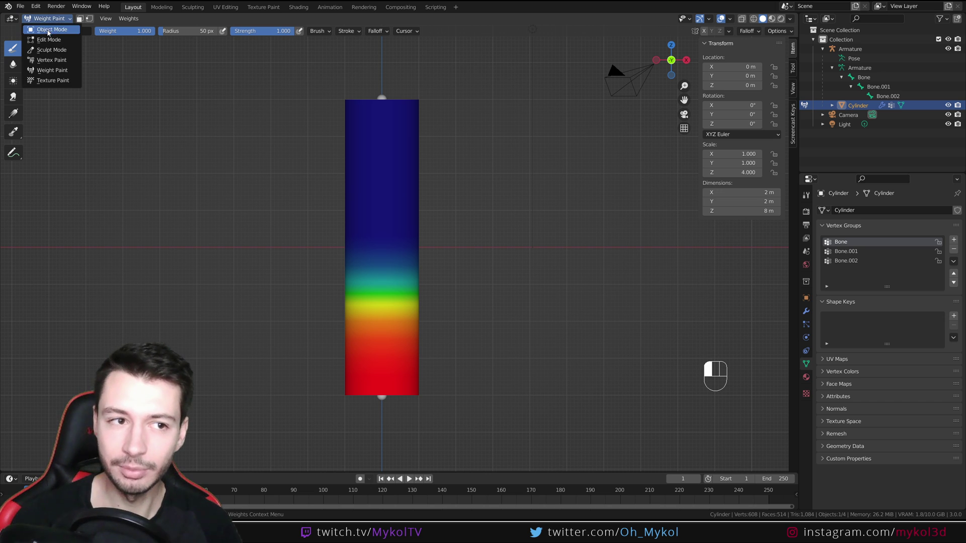
left_click(48, 30)
left_click(382, 397)
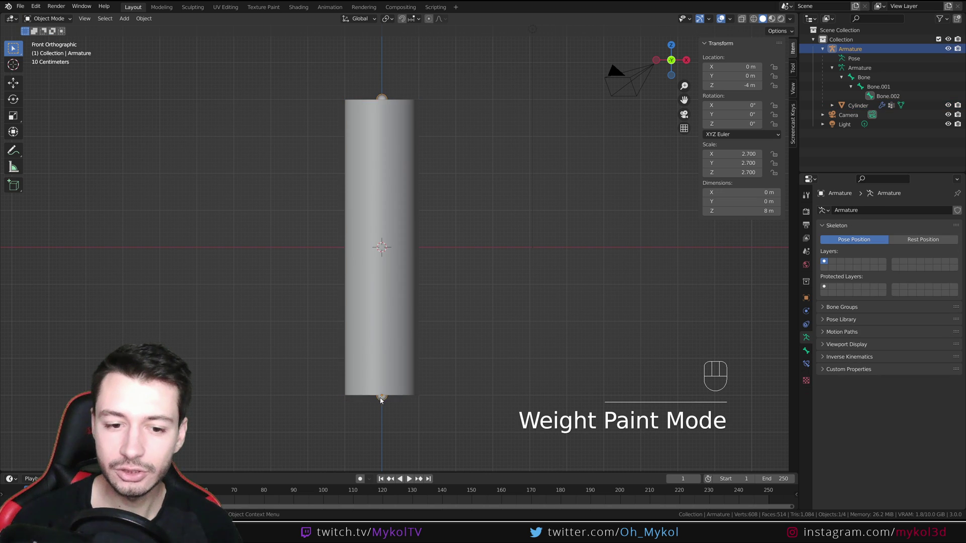
left_click(60, 19)
left_click(48, 51)
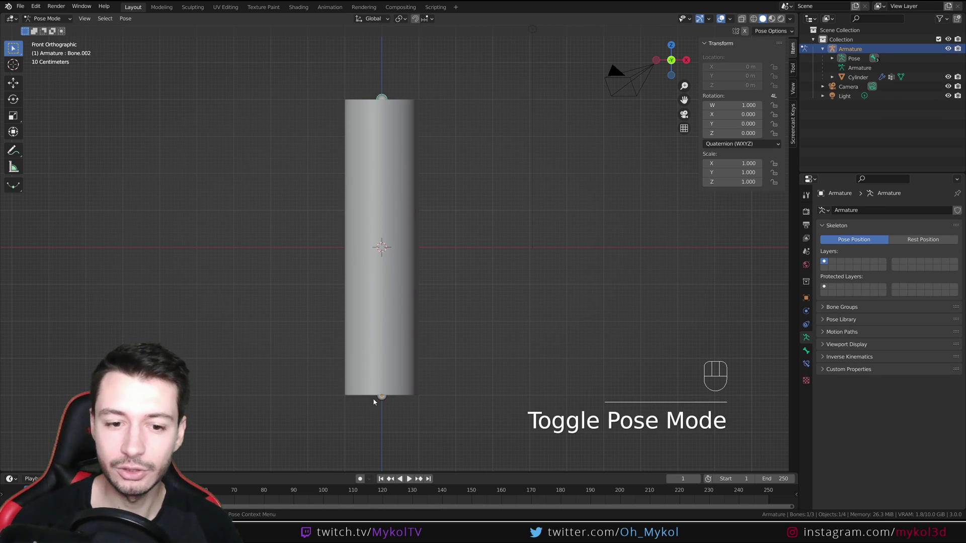
left_click(721, 19)
left_click(721, 19)
left_click(742, 19)
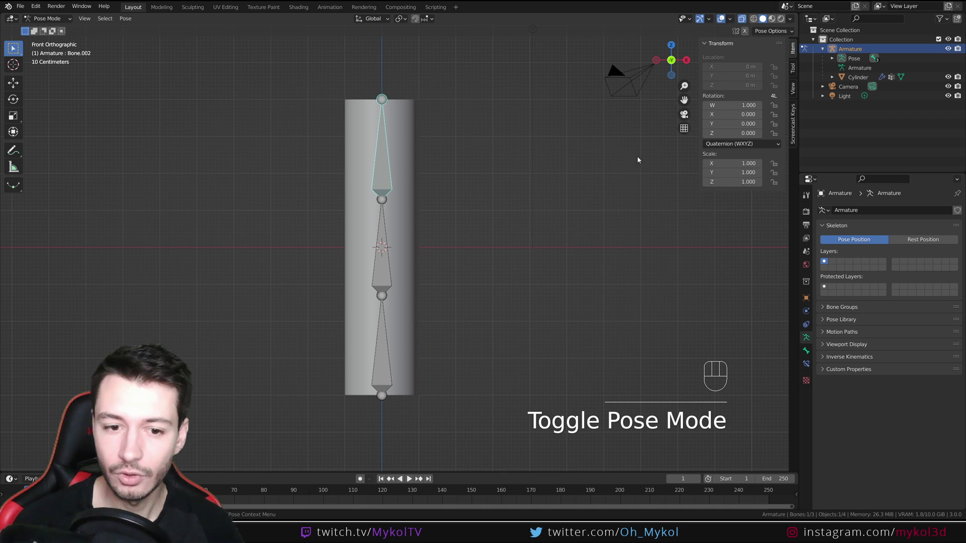
left_click(383, 328)
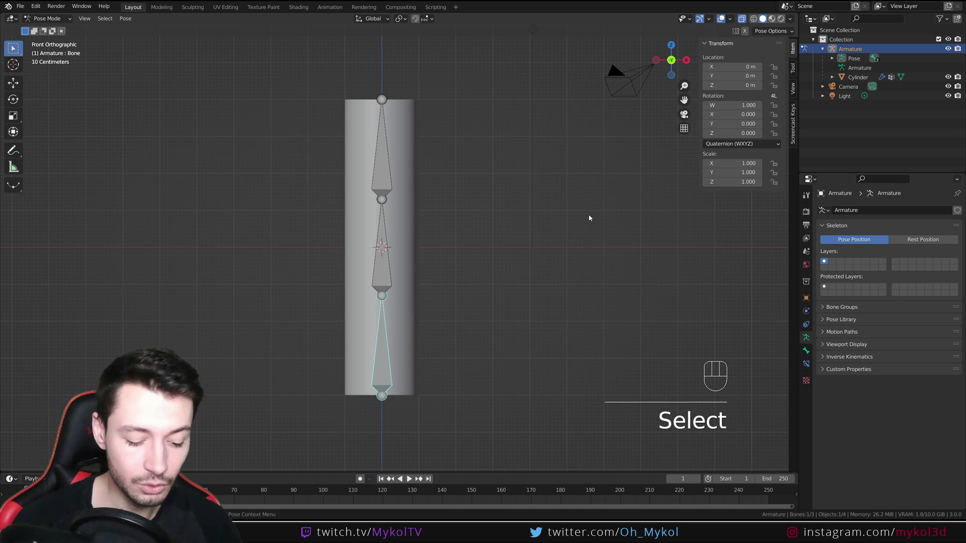
key("r")
right_click(537, 237)
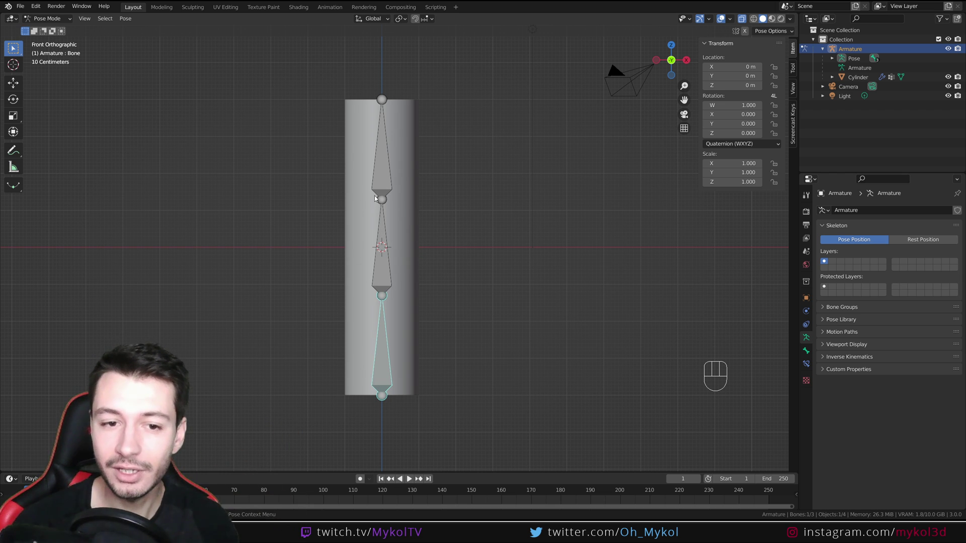
- Annotate the middle bone's extent with a bracket beside the cylinder, and undo the annotation
key("d")
mouse_move(431, 199)
left_mouse_down()
mouse_move(444, 274)
mouse_move(423, 293)
left_mouse_up()
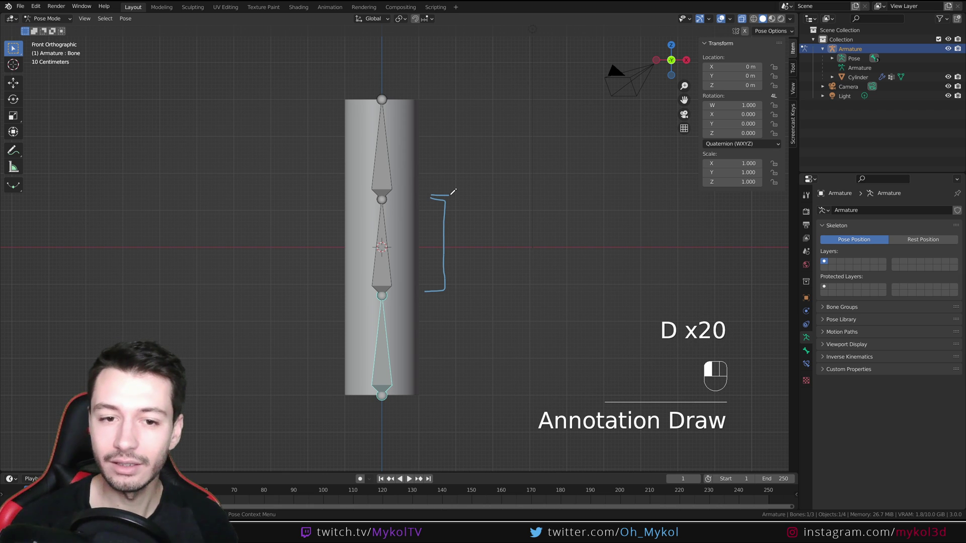
key("ctrl+z")
key("ctrl+z")
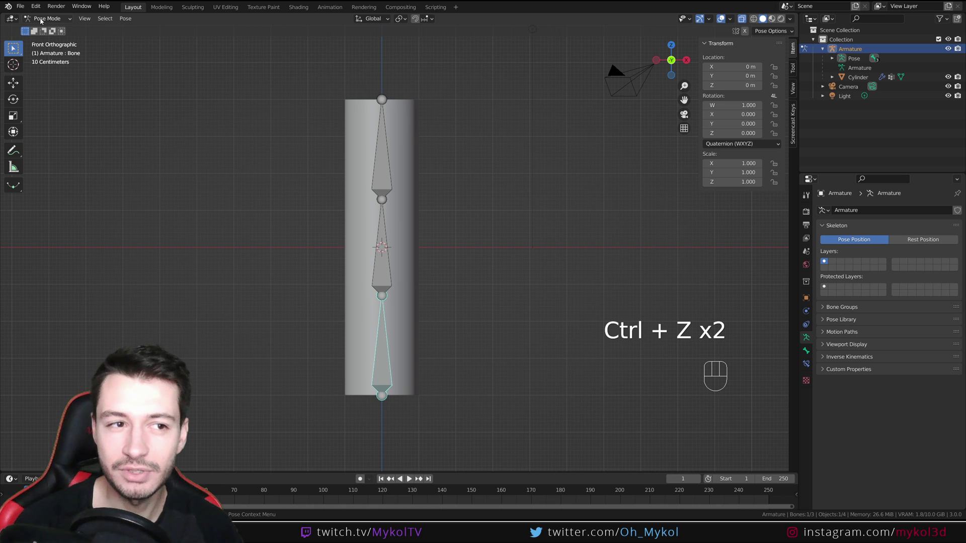
- Rotate the top bone counter-clockwise and the middle bone clockwise, each by just over 40 degrees, to form an S-bend
left_click(384, 157)
key("r")
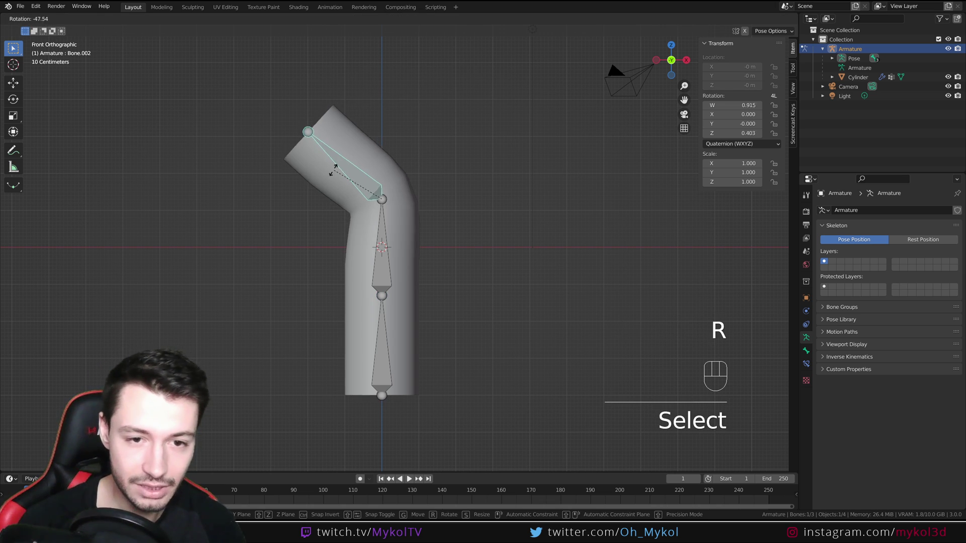
left_click(350, 183)
left_click(384, 232)
key("r")
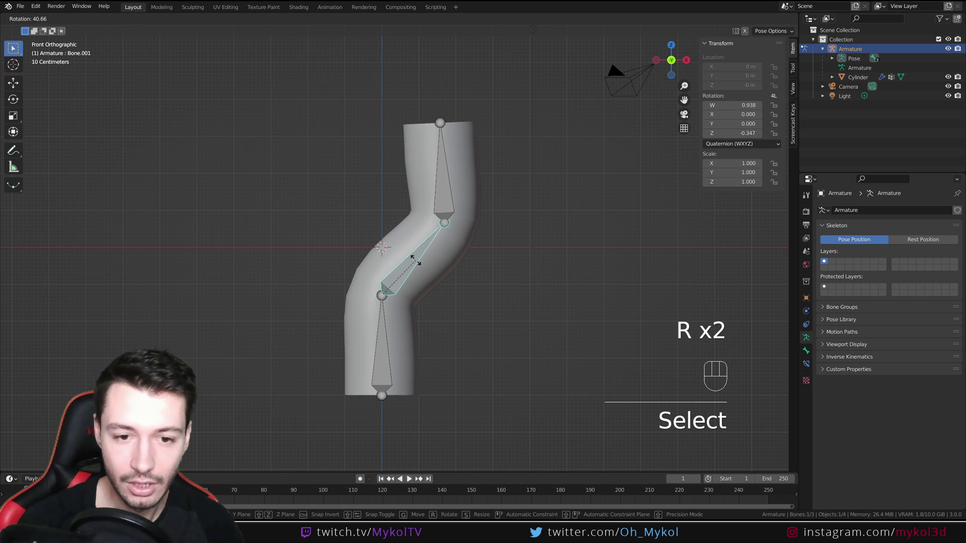
left_click(392, 312)
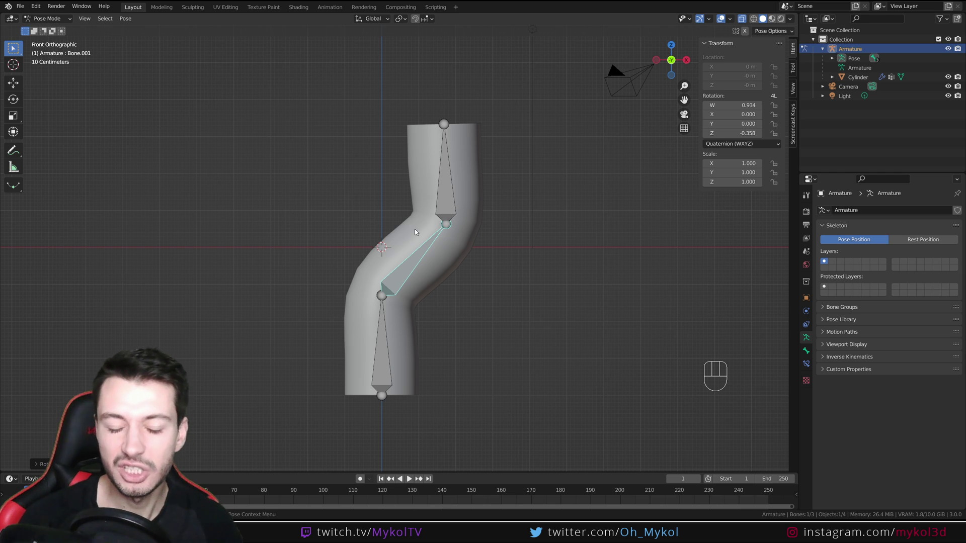
- Return the armature to Object Mode and switch the bent cylinder to Weight Paint mode
left_click(52, 19)
left_click(50, 20)
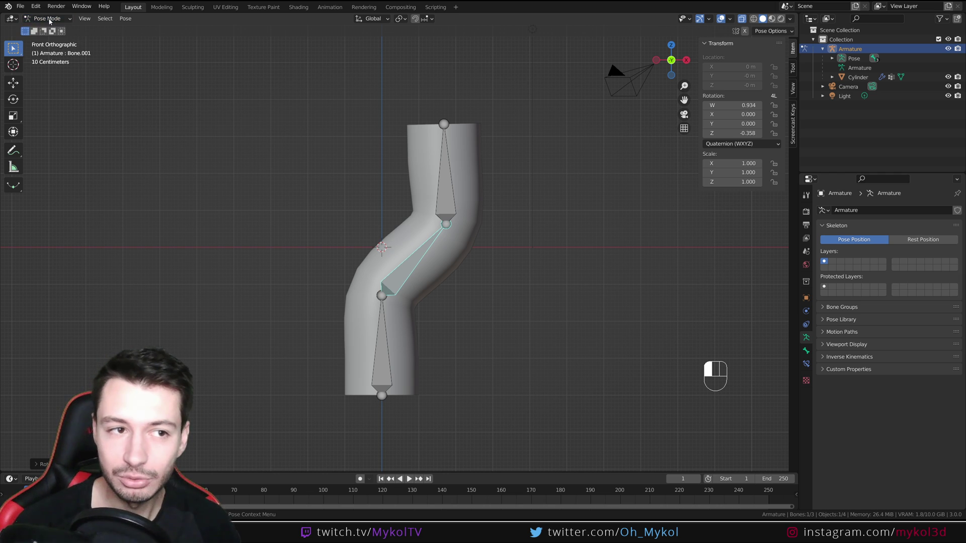
left_click(50, 19)
left_click(49, 30)
left_click(433, 166)
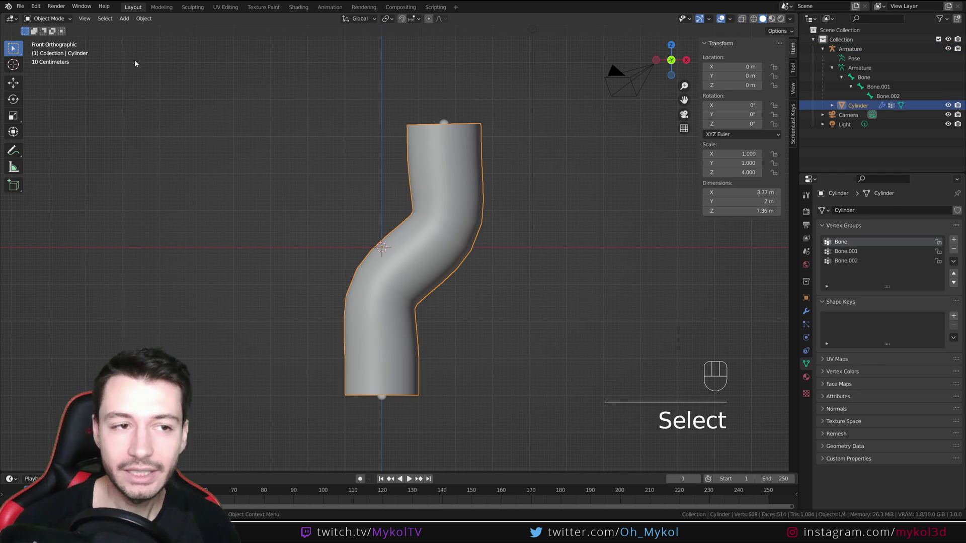
left_click(49, 18)
left_click(51, 70)
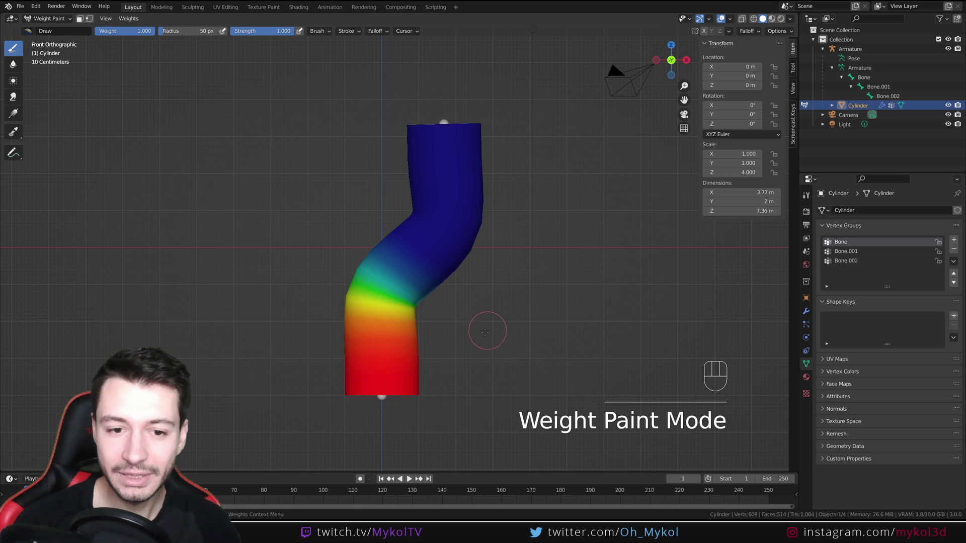
- Enlarge the weight brush radius to 133 px, paint a test stroke across the lower bend, and undo the stroke
scroll(485, 332, "up", 3)
mouse_move(459, 340)
middle_mouse_down("shift")
mouse_move(397, 276)
mouse_move(425, 273)
mouse_move(449, 285)
middle_mouse_up("shift")
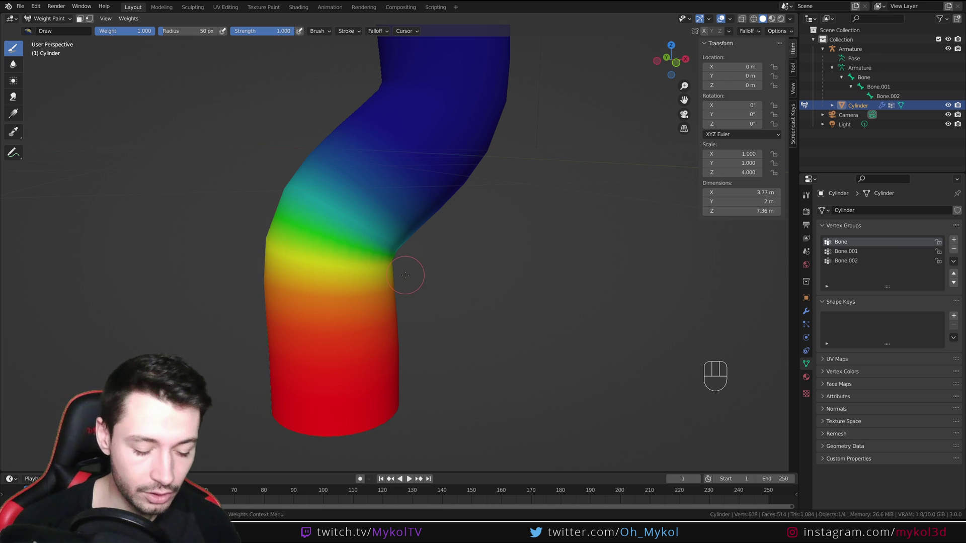
key("f")
left_click(440, 275)
mouse_move(371, 270)
left_mouse_down()
mouse_move(311, 184)
mouse_move(358, 184)
mouse_move(302, 203)
mouse_move(322, 181)
mouse_move(313, 162)
mouse_move(353, 165)
mouse_move(281, 166)
mouse_move(302, 176)
left_mouse_up()
key("ctrl+z")
- Display the weights of vertex group Bone.001 and examine the cylinder's bent middle section up close
scroll(456, 247, "down", 3)
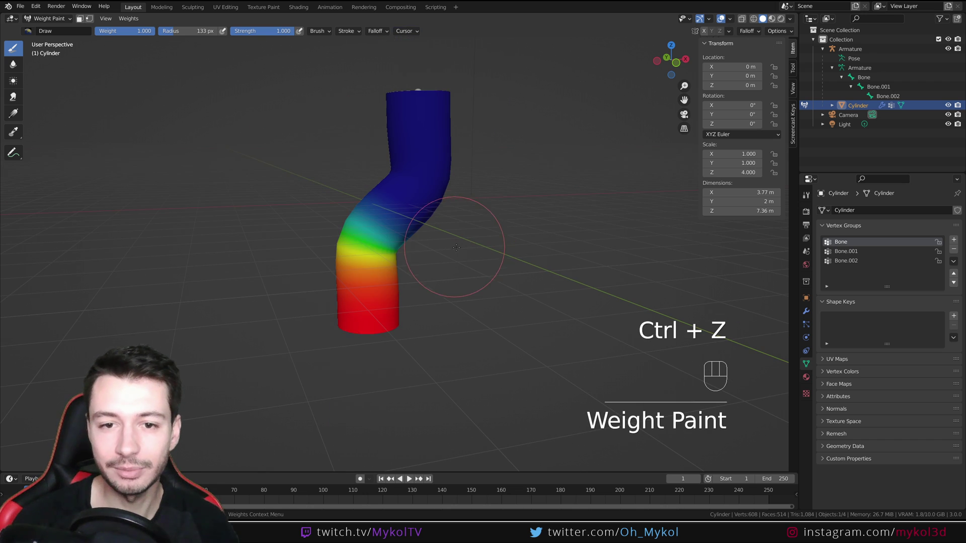
left_click(852, 253)
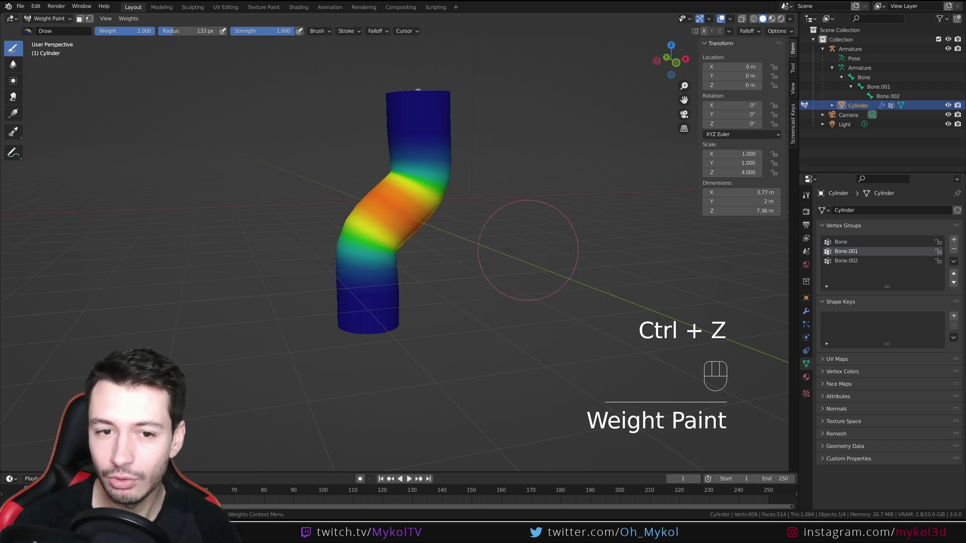
scroll(455, 302, "up", 5)
middle_click_drag(456, 307, 474, 288)
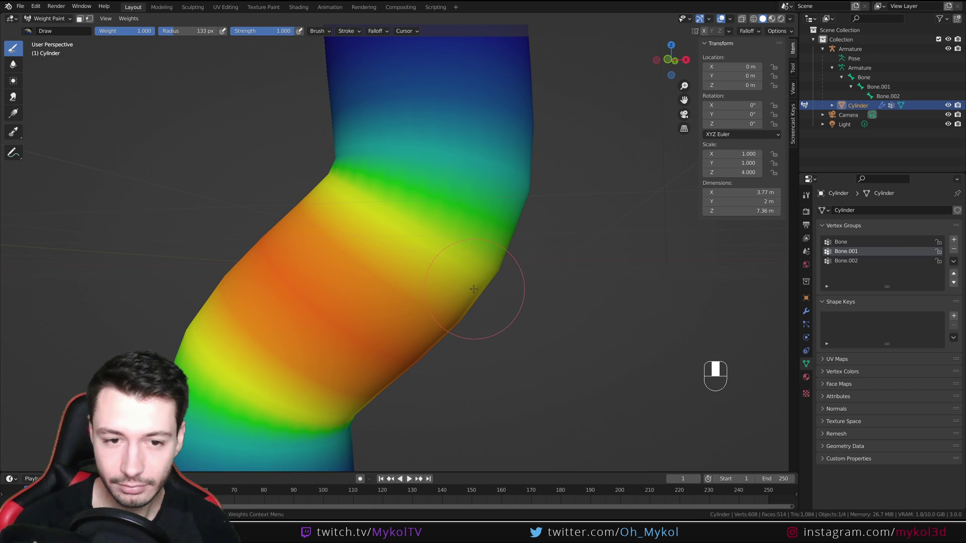
- Paint full weight for vertex group Bone.001 around the cylinder's upper bend, covering the front and back sides
mouse_move(361, 221)
left_mouse_down()
mouse_move(416, 254)
mouse_move(516, 256)
mouse_move(525, 227)
mouse_move(514, 214)
mouse_move(327, 151)
mouse_move(332, 125)
mouse_move(340, 148)
left_mouse_up()
middle_click_drag(340, 148, 407, 162)
mouse_move(425, 146)
left_mouse_down()
mouse_move(420, 162)
mouse_move(380, 143)
mouse_move(376, 166)
mouse_move(412, 131)
mouse_move(478, 135)
mouse_move(438, 126)
mouse_move(376, 172)
mouse_move(383, 166)
left_mouse_up()
middle_click_drag(382, 166, 443, 176)
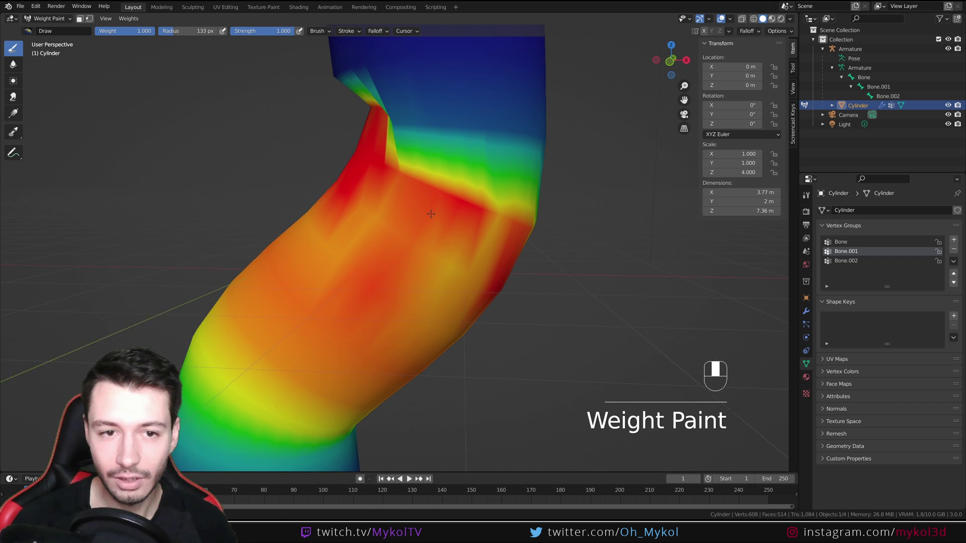
mouse_move(442, 176)
left_mouse_down()
mouse_move(387, 146)
mouse_move(411, 169)
left_mouse_up()
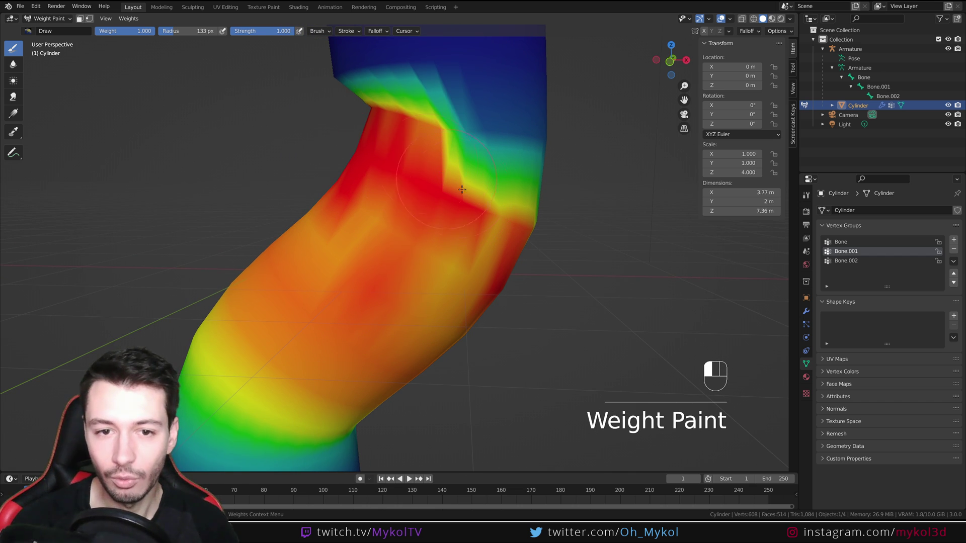
mouse_move(462, 189)
left_mouse_down()
mouse_move(382, 227)
mouse_move(443, 252)
mouse_move(488, 237)
left_mouse_up()
mouse_move(488, 237)
middle_mouse_down()
mouse_move(343, 233)
mouse_move(383, 221)
mouse_move(372, 214)
mouse_move(397, 217)
mouse_move(347, 222)
middle_mouse_up()
mouse_move(347, 221)
left_mouse_down()
mouse_move(284, 229)
mouse_move(254, 212)
mouse_move(362, 181)
mouse_move(394, 192)
left_mouse_up()
middle_click_drag(393, 191, 362, 186)
mouse_move(362, 186)
left_mouse_down()
mouse_move(382, 146)
mouse_move(351, 183)
left_mouse_up()
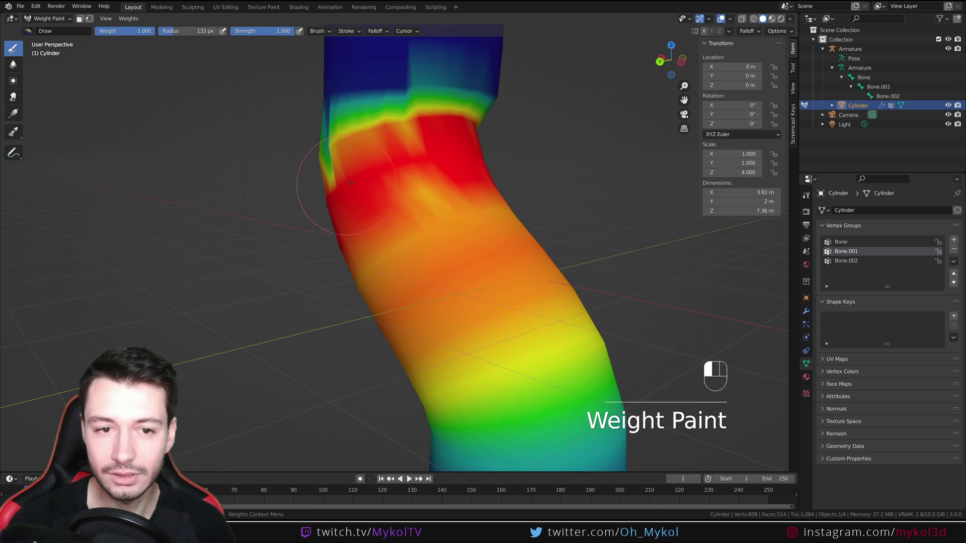
left_click_drag(323, 250, 368, 228)
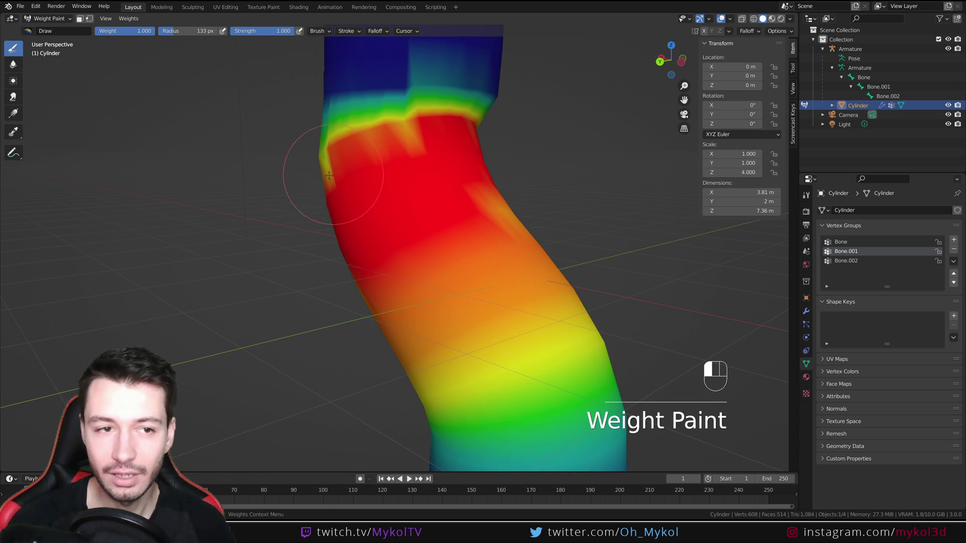
- Switch the cylinder to Object Mode, inspect how the upper bend deforms, and return to Weight Paint mode
scroll(327, 171, "down", 6)
scroll(438, 237, "up", 2)
middle_click_drag(438, 238, 163, 83)
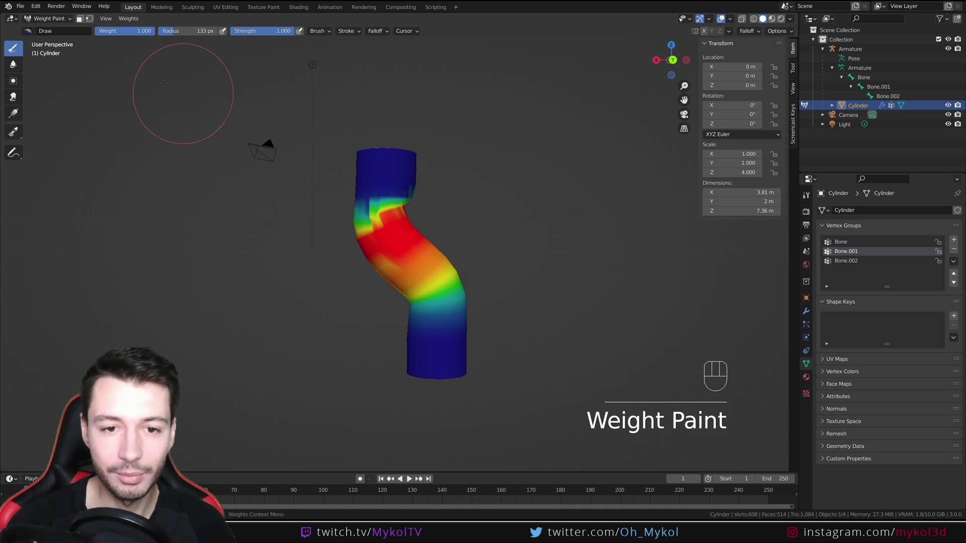
left_click(41, 19)
left_click(48, 29)
scroll(415, 224, "up", 3)
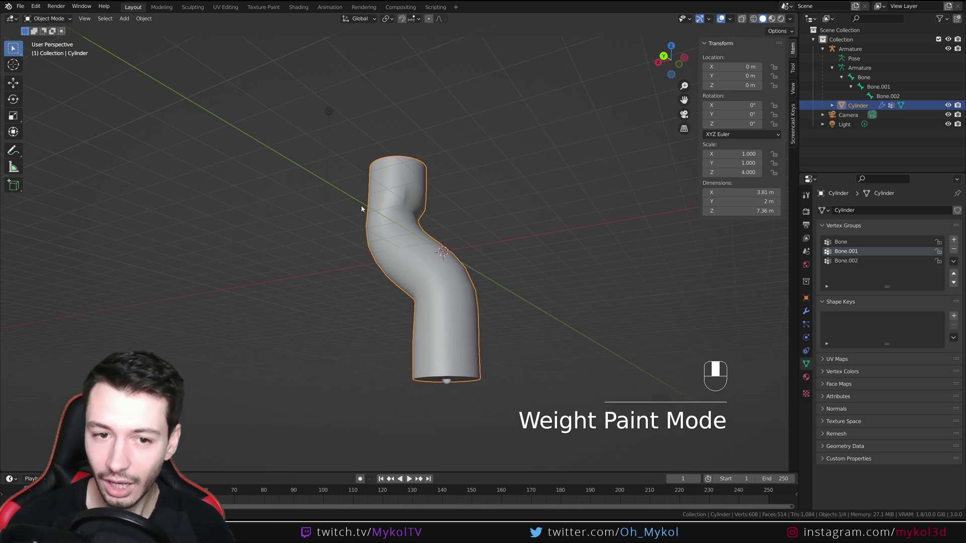
scroll(415, 224, "up", 1)
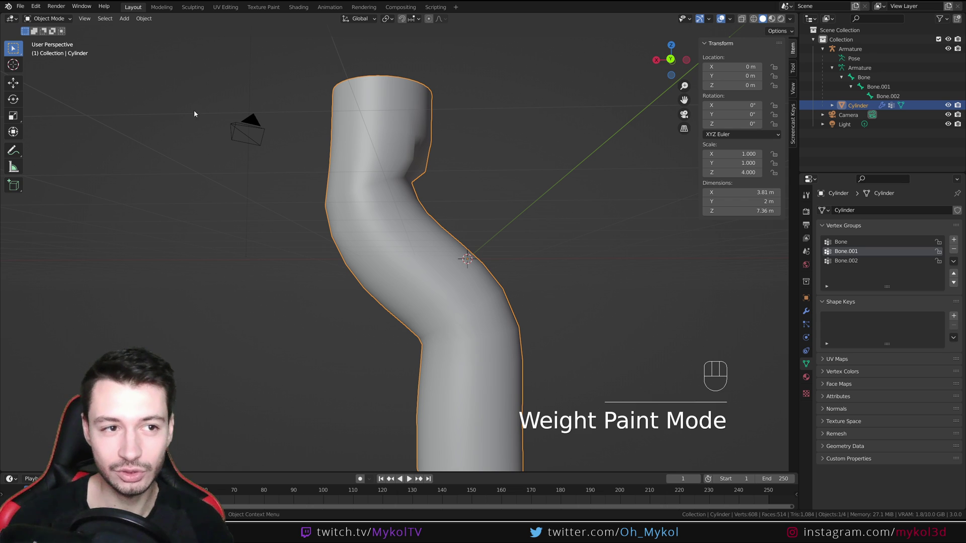
left_click(47, 19)
left_click(47, 72)
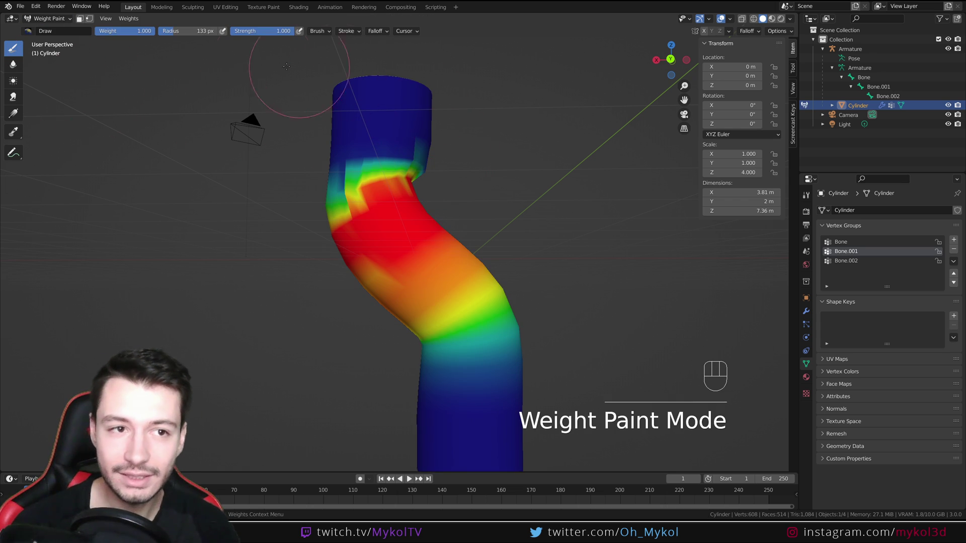
- Set the brush weight to 0 and paint Bone.001's influence away all around the cylinder's upper bend and the section above it
mouse_move(399, 151)
middle_mouse_down()
mouse_move(338, 195)
mouse_move(423, 173)
mouse_move(418, 150)
mouse_move(432, 140)
middle_mouse_up()
middle_click_drag(536, 214, 422, 204)
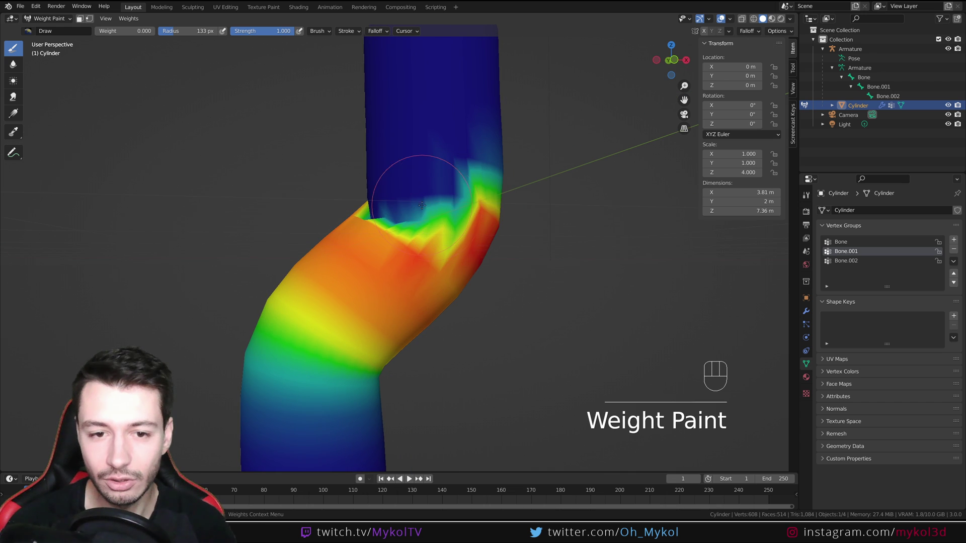
mouse_move(422, 204)
left_mouse_down()
mouse_move(499, 234)
mouse_move(499, 222)
left_mouse_up()
middle_click_drag(499, 220, 411, 205)
left_click_drag(411, 205, 417, 234)
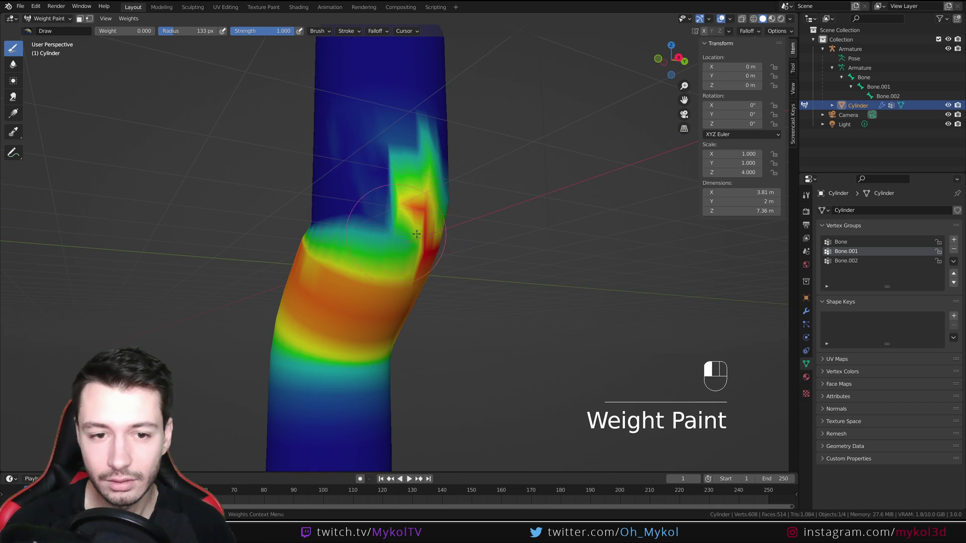
mouse_move(414, 162)
left_mouse_down()
mouse_move(413, 141)
mouse_move(418, 201)
left_mouse_up()
middle_click_drag(444, 186, 377, 195)
left_click_drag(377, 195, 315, 223)
mouse_move(425, 207)
middle_mouse_down()
mouse_move(347, 211)
mouse_move(435, 200)
middle_mouse_up()
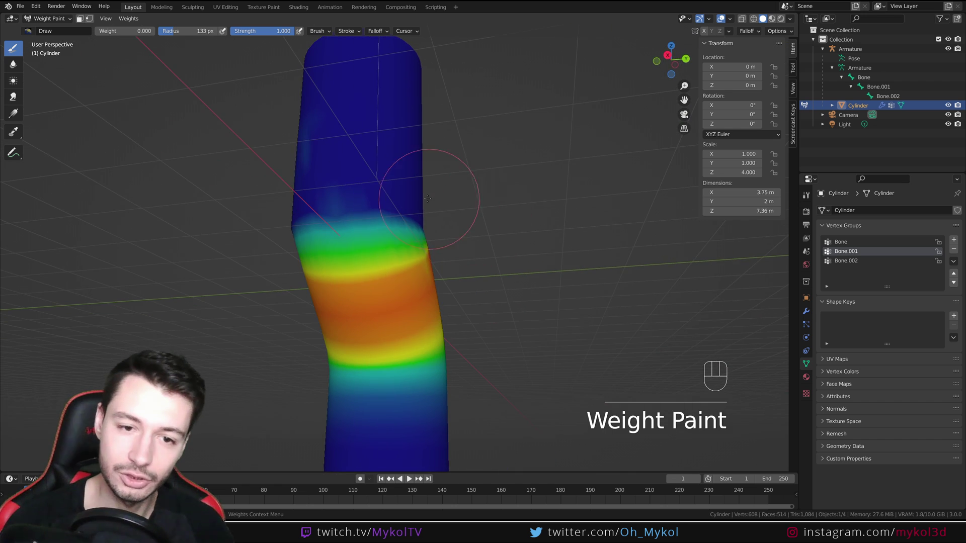
mouse_move(427, 199)
left_mouse_down()
mouse_move(298, 201)
mouse_move(310, 198)
left_mouse_up()
middle_click_drag(311, 198, 413, 166)
mouse_move(413, 161)
left_mouse_down()
mouse_move(424, 127)
mouse_move(449, 125)
left_mouse_up()
middle_click_drag(449, 131, 494, 179)
left_click_drag(491, 205, 395, 198)
middle_click_drag(394, 198, 454, 199)
left_click_drag(449, 200, 358, 225)
middle_click_drag(358, 225, 404, 213)
mouse_move(403, 214)
left_mouse_down()
mouse_move(330, 241)
mouse_move(307, 233)
left_mouse_up()
middle_click_drag(344, 216, 262, 201)
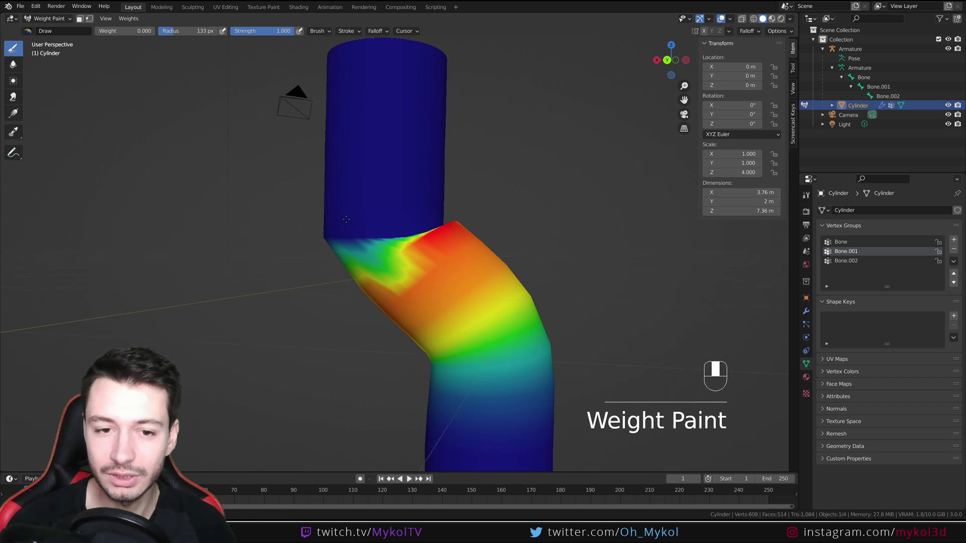
- Raise the brush weight and touch up Bone.001's weights around the upper bend with short strokes
left_click_drag(108, 32, 123, 32)
mouse_move(380, 285)
left_mouse_down()
mouse_move(385, 237)
mouse_move(355, 292)
left_mouse_up()
mouse_move(403, 199)
left_mouse_down()
mouse_move(345, 229)
mouse_move(398, 216)
left_mouse_up()
- Return the cylinder to Object Mode and examine the deformed upper bend from both sides
left_click(47, 22)
left_click(53, 35)
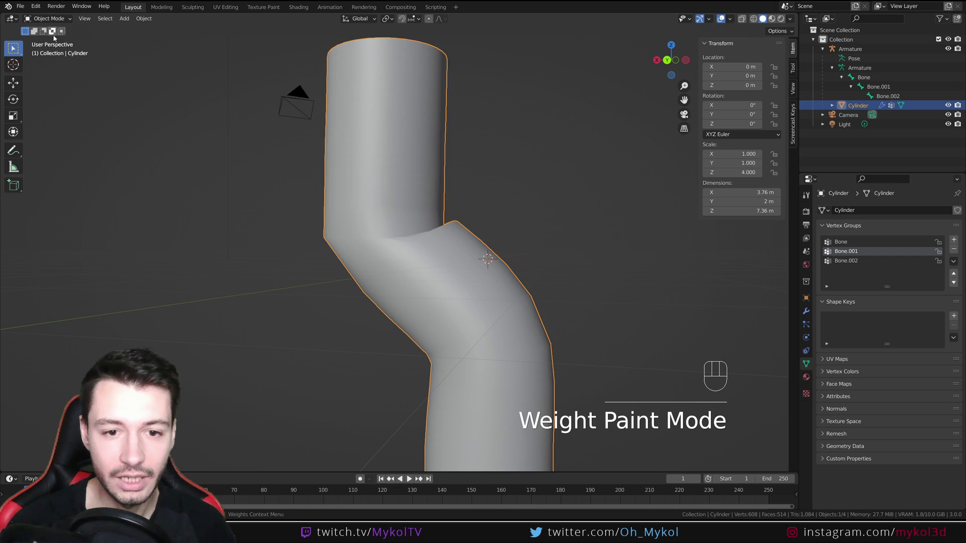
scroll(453, 266, "down", 4)
middle_click_drag(463, 267, 146, 266)
scroll(352, 289, "up", 4)
scroll(358, 293, "down", 4)
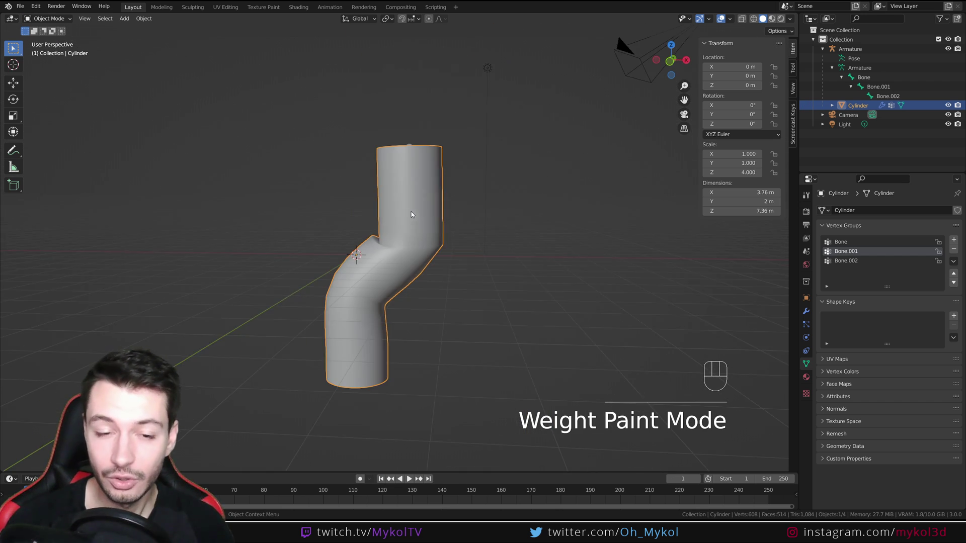
- Select the armature inside the cylinder using wireframe display, restore solid shading, and switch the armature to Pose Mode
left_click(49, 18)
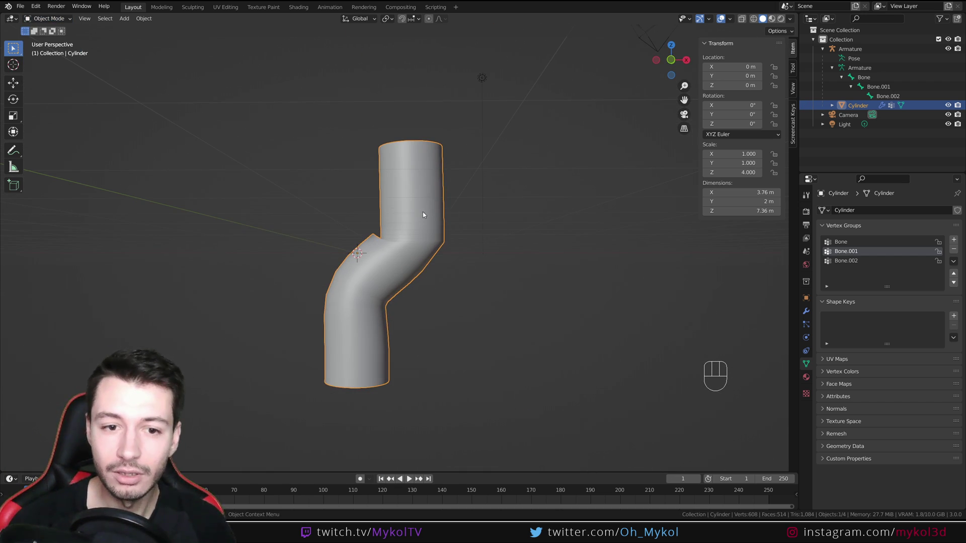
key("z")
left_click(264, 310)
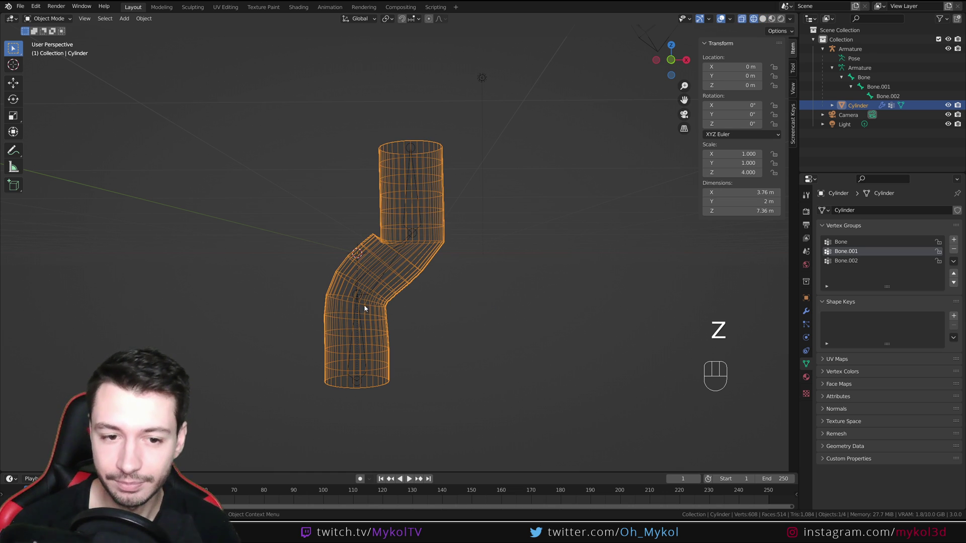
left_click(357, 288)
key("z")
left_click(446, 292)
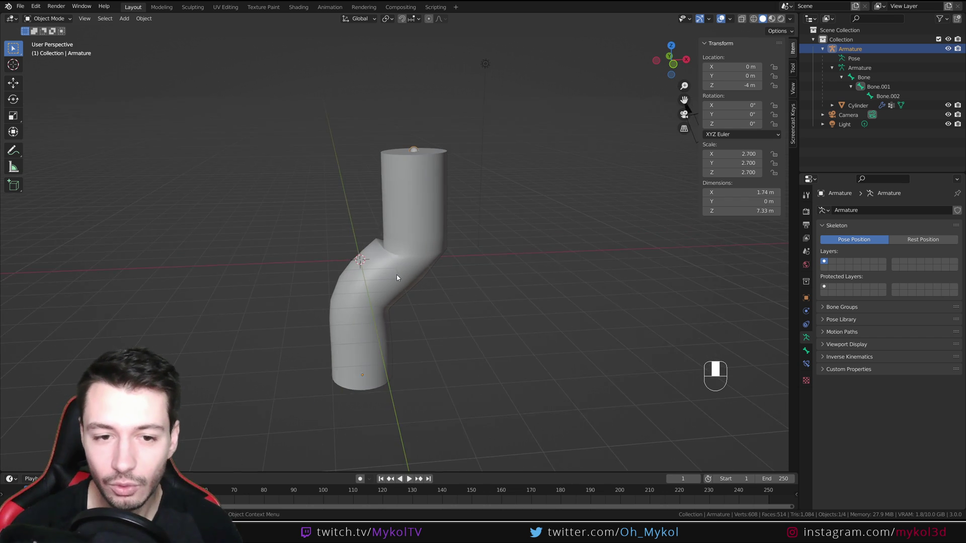
middle_click_drag(397, 276, 372, 241)
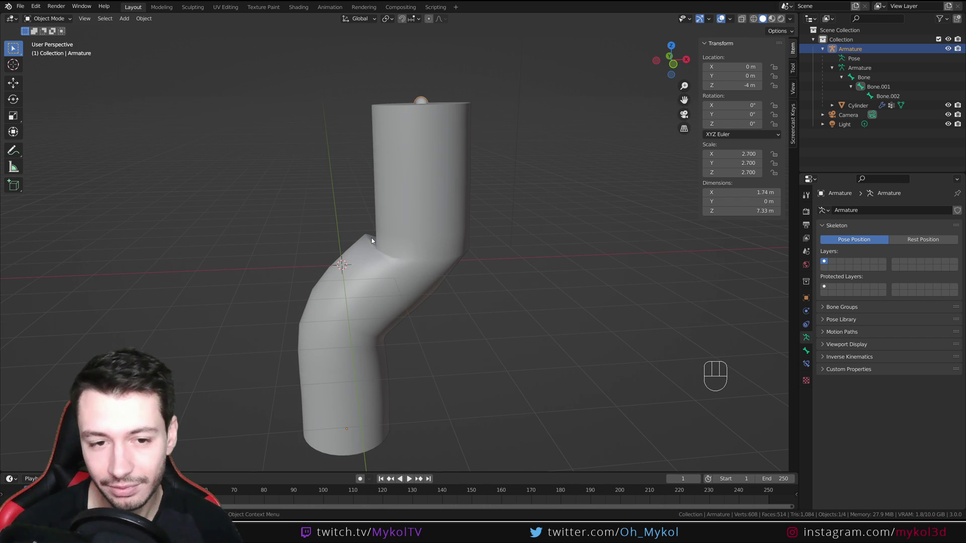
left_click(44, 19)
left_click(47, 51)
- Swing the top bone clockwise and back to nearly upright to test the painted upper joint
left_click(421, 120)
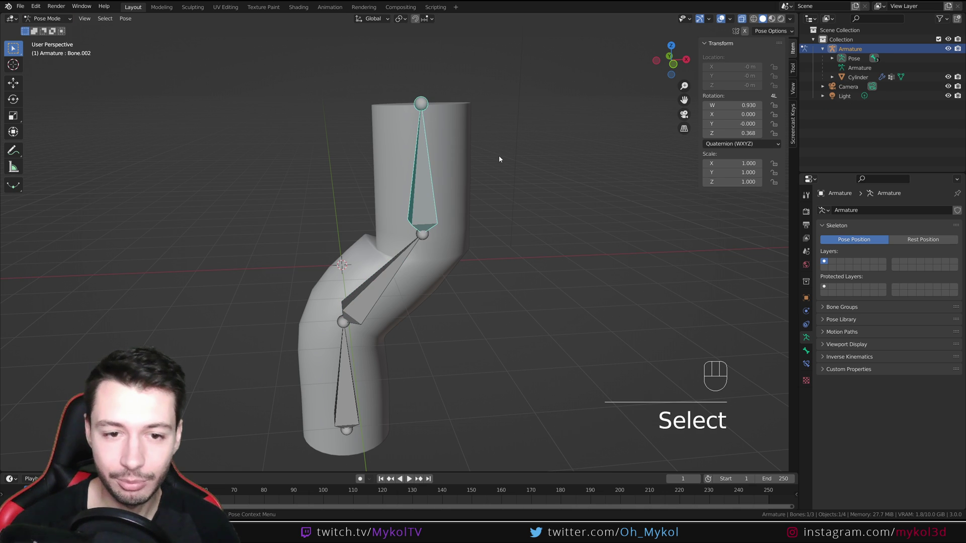
key("r")
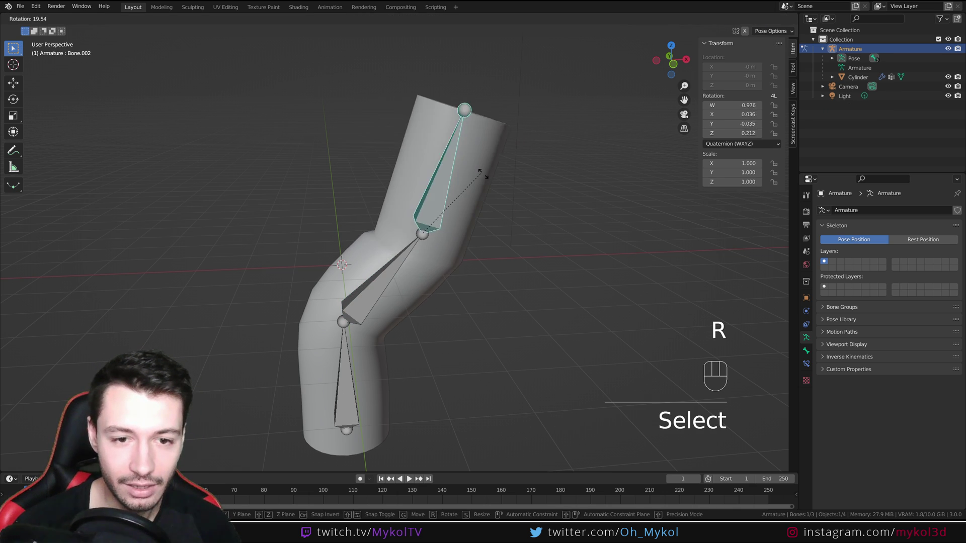
left_click(448, 175)
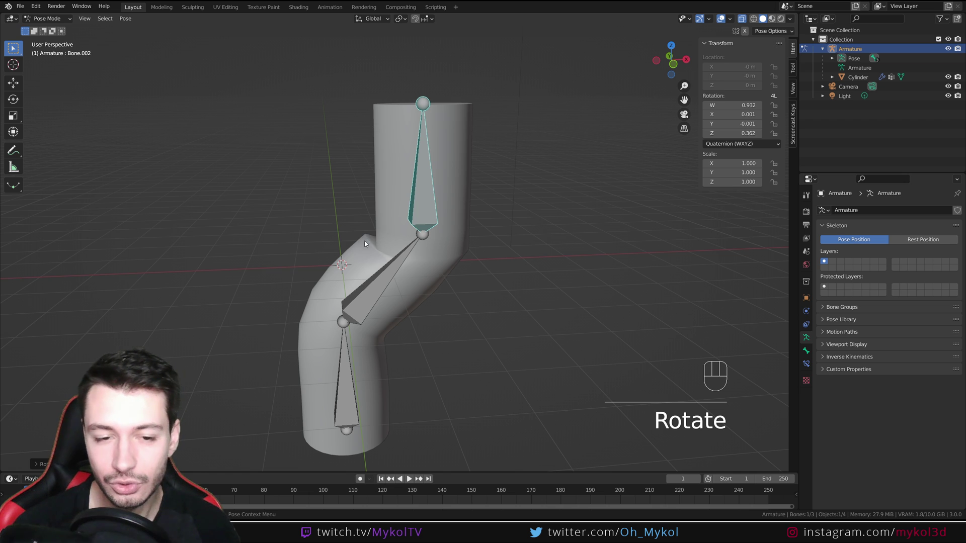
- Rotate the middle bone counter-clockwise towards upright and readjust the top bone's tilt to soften the S-bend
left_click(407, 256)
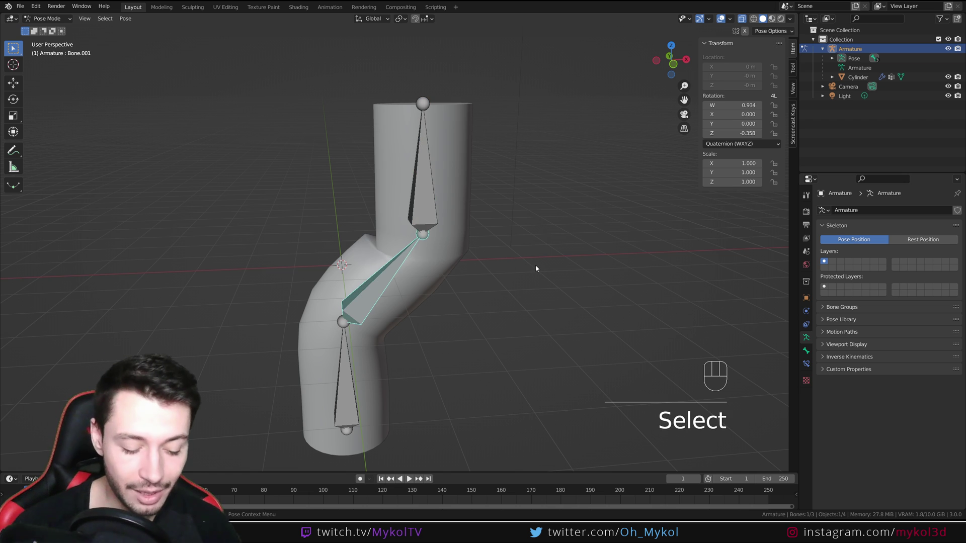
key("r")
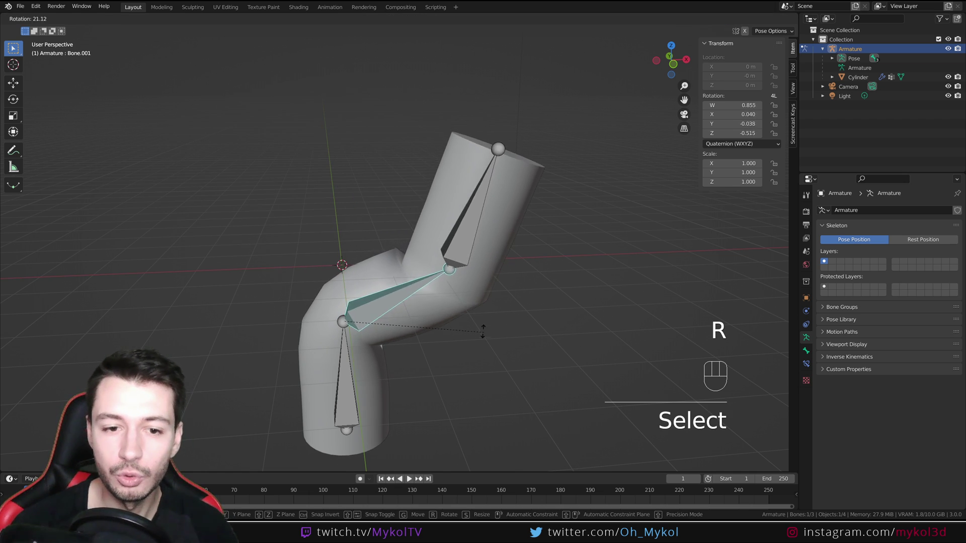
left_click(413, 228)
left_click(384, 166)
key("r")
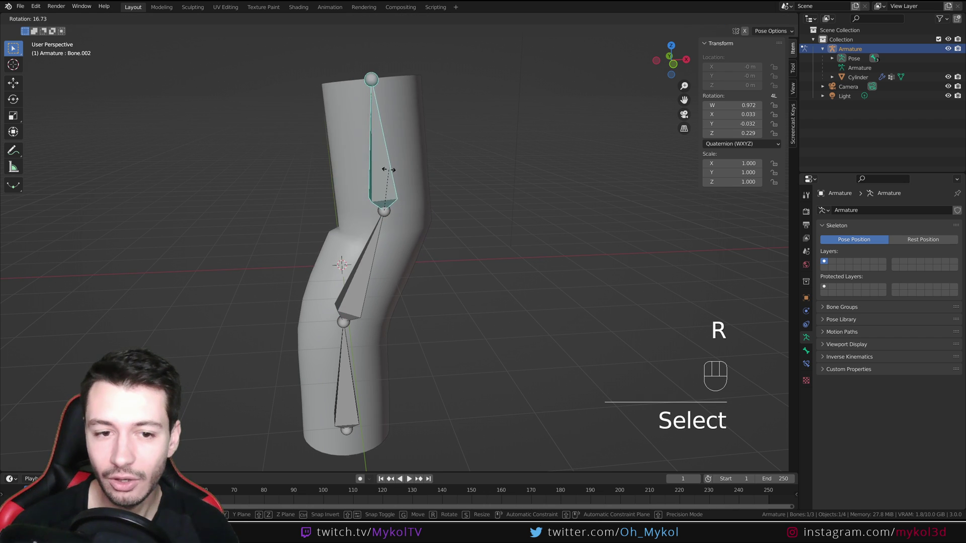
left_click(337, 227)
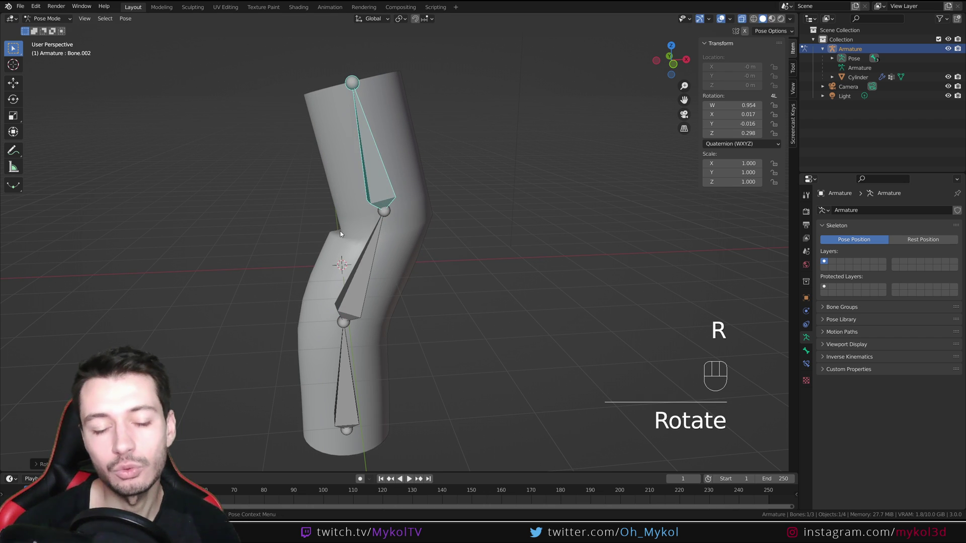
middle_click_drag(340, 231, 358, 268)
scroll(323, 233, "down", 3)
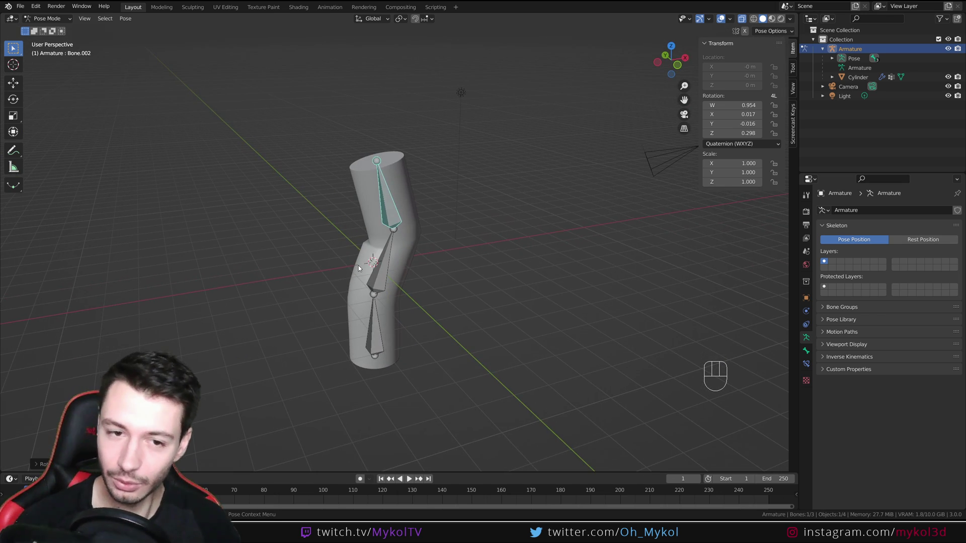
- Return the armature to Object Mode and delete both the armature and the cylinder
left_click(47, 18)
left_click(43, 29)
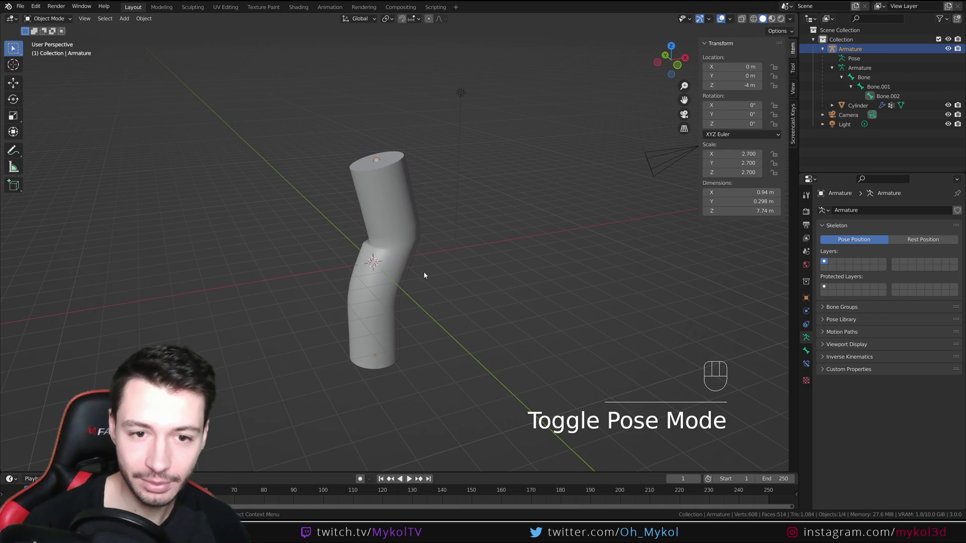
key("Delete")
left_click(394, 208)
key("Delete")
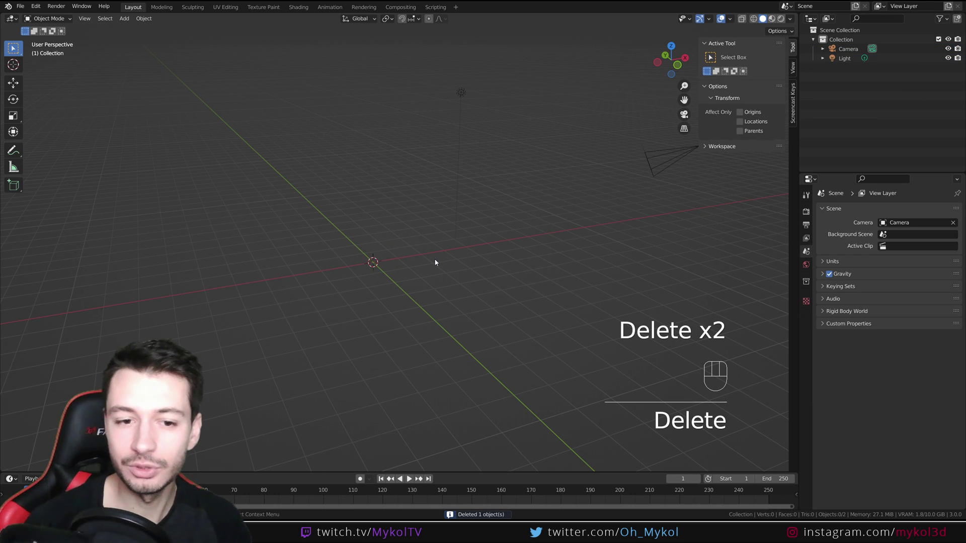
- Switch to the front orthographic view and add a Monkey mesh at the world origin
key("KP_1")
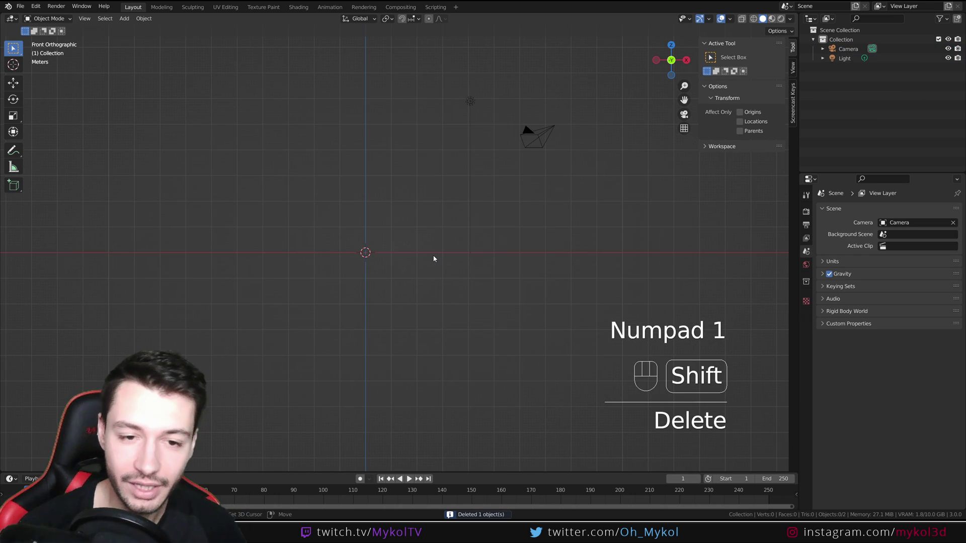
key("shift+a")
mouse_move(372, 170)
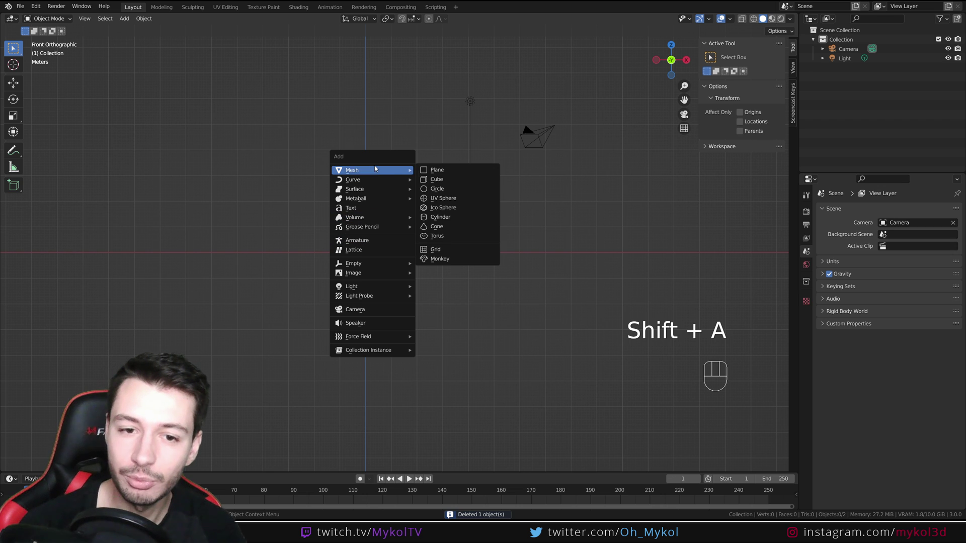
left_click(462, 252)
scroll(378, 271, "up", 4)
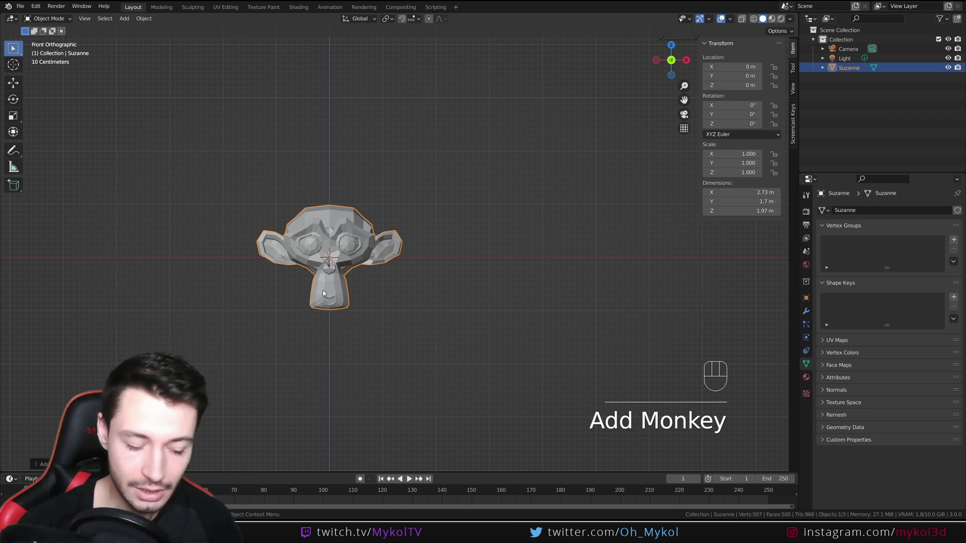
- Give the monkey head a level 3 Subdivision modifier and apply Shade Smooth
key("ctrl+3")
right_click(317, 237)
left_click(317, 237)
scroll(377, 297, "up", 3)
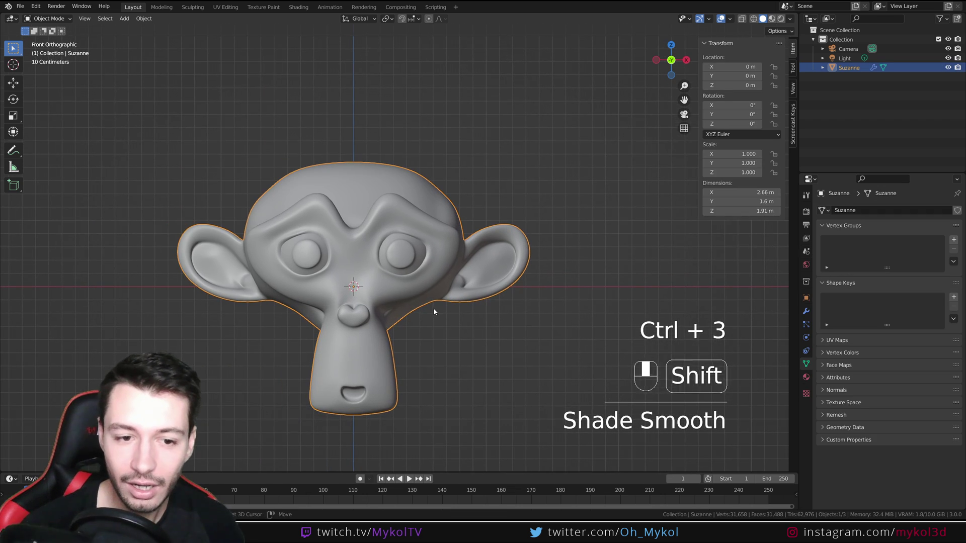
middle_click_drag(431, 307, 465, 250, "shift")
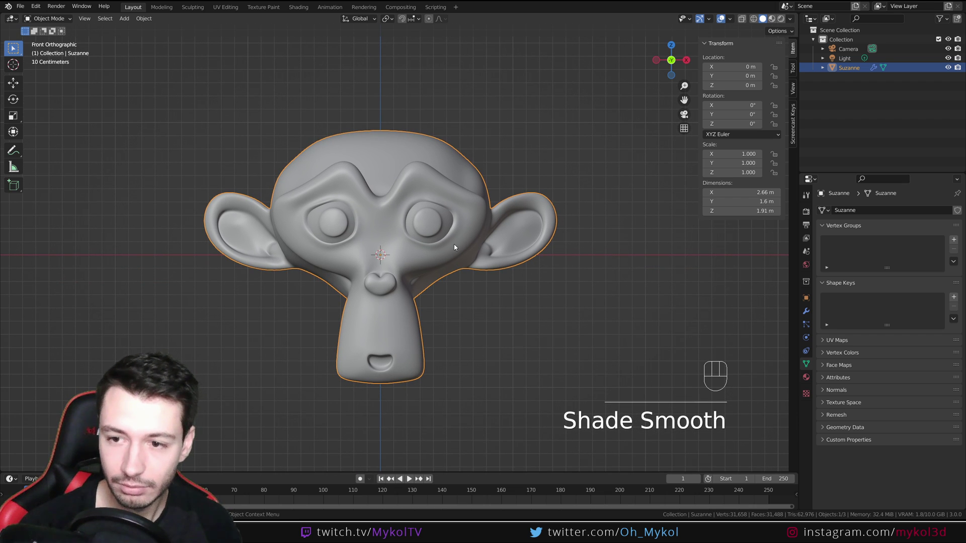
- Show the monkey's Subdivision modifier settings and enter Edit Mode on its mesh
left_click(806, 313)
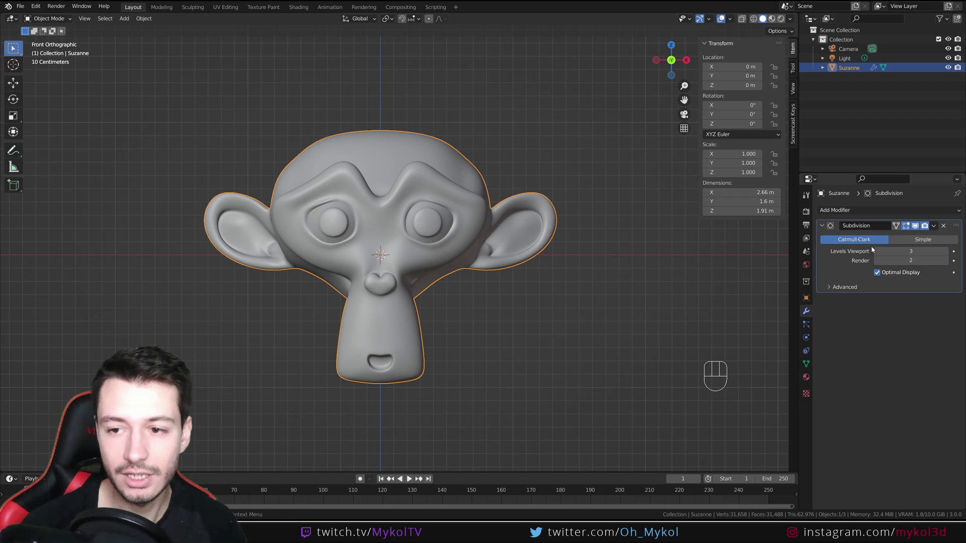
key("Tab")
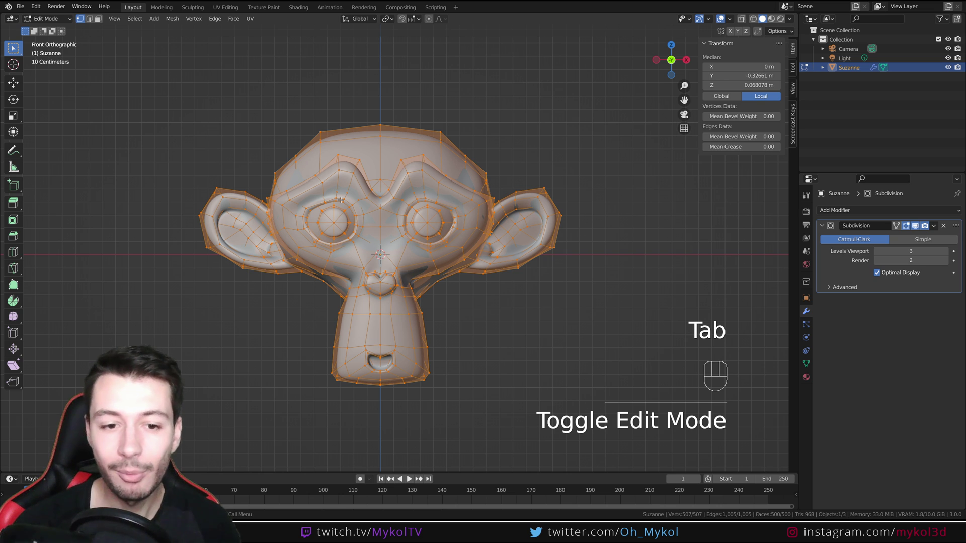
- Leave Edit Mode, add an Armature at the world origin, and display the scene in wireframe shading
key("Tab")
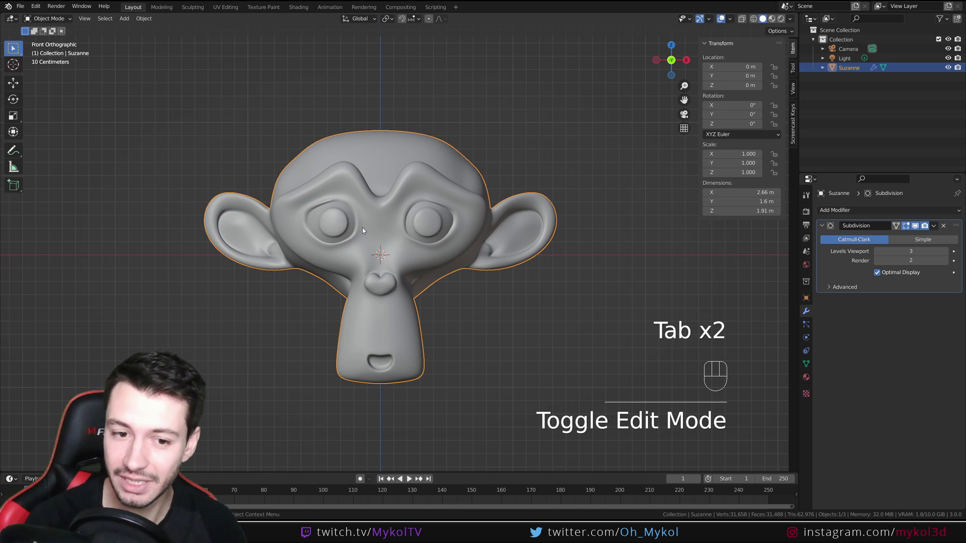
key("shift+a")
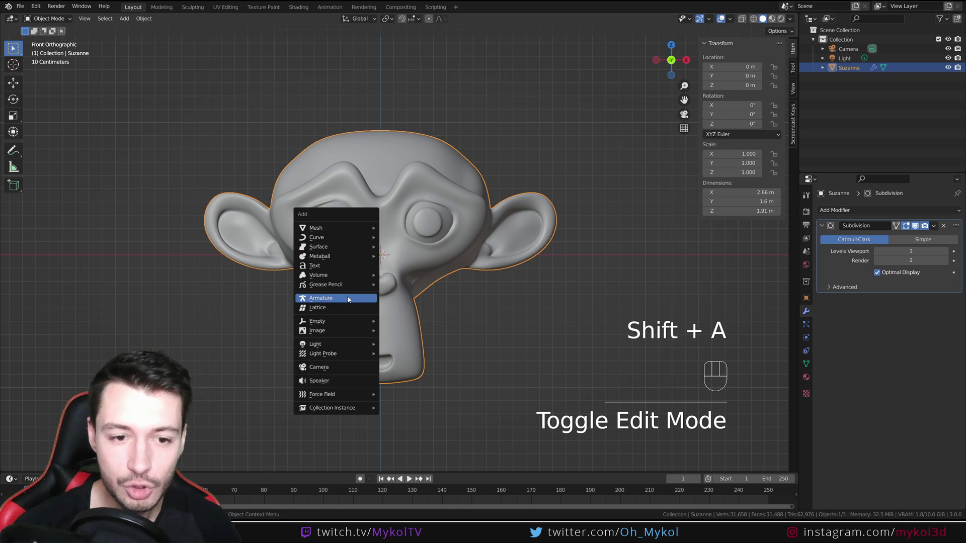
left_click(372, 299)
key("z")
left_click(273, 258)
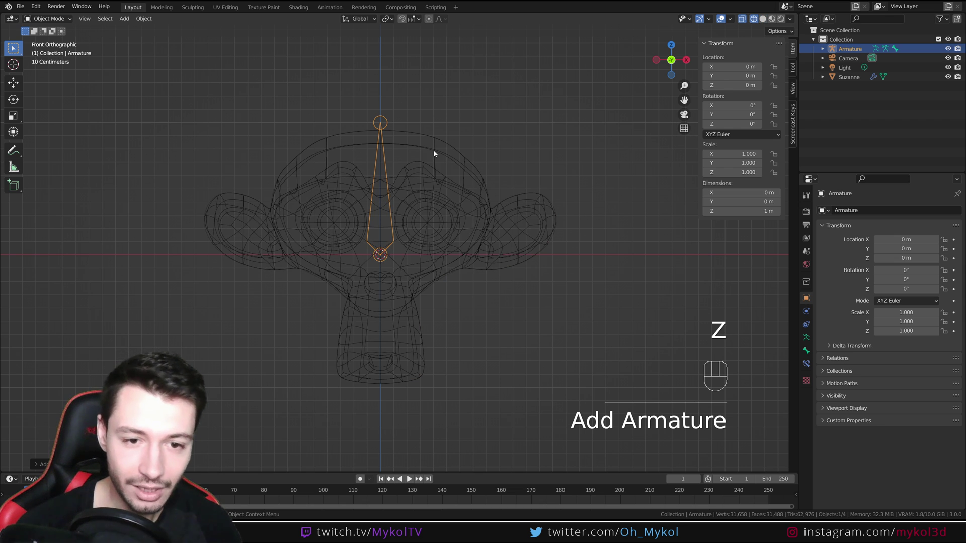
- Rotate the armature 180° in the front view so its bone points down, and raise it to 0.6 m on Z
key("r")
left_click(347, 355, "ctrl")
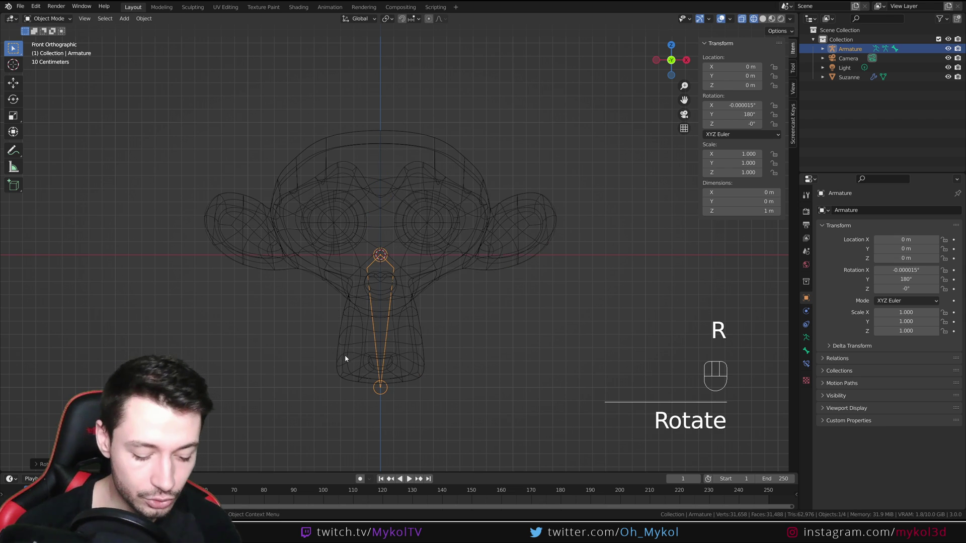
key("g")
key("z")
left_click(345, 277, "ctrl")
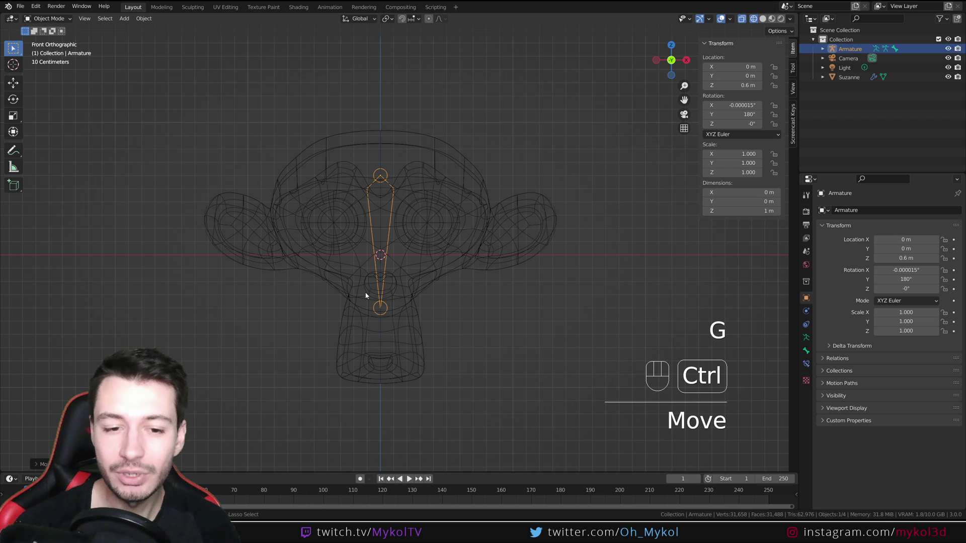
- Enter Edit Mode on the armature and extrude a bone about 0.5 m long from the lower joint down to the monkey's chin
key("Tab")
left_click(380, 310)
key("e")
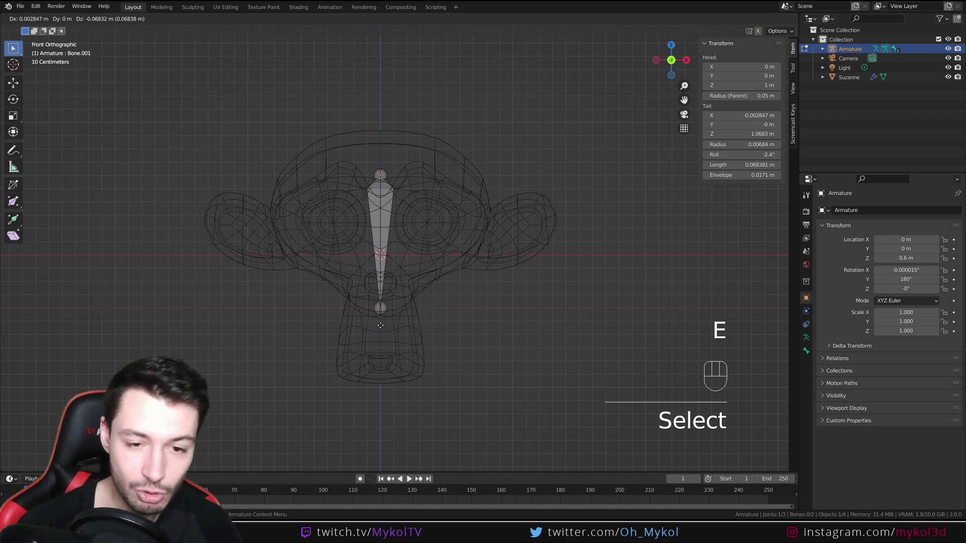
left_click(384, 376)
- Move the chin bone about 0.54 m forward along the Y axis so it sits inside the monkey's jaw
middle_click_drag(431, 366, 331, 307)
left_click(331, 304)
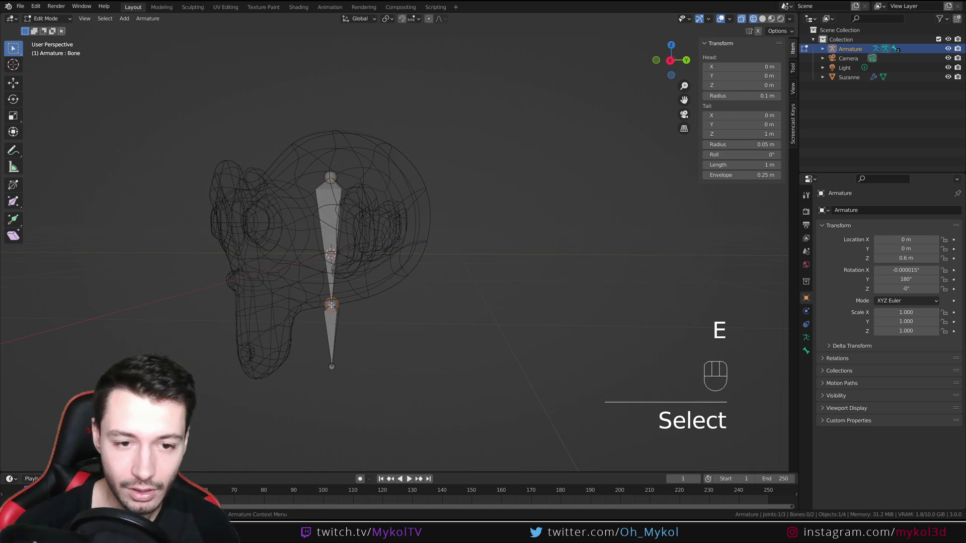
left_click(329, 361)
key("g")
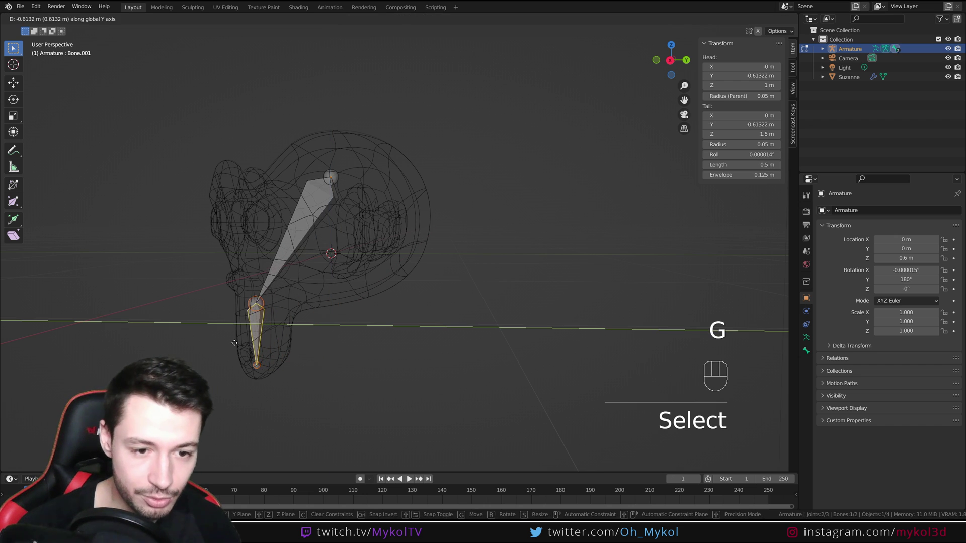
left_click(241, 343)
middle_click_drag(242, 343, 403, 350)
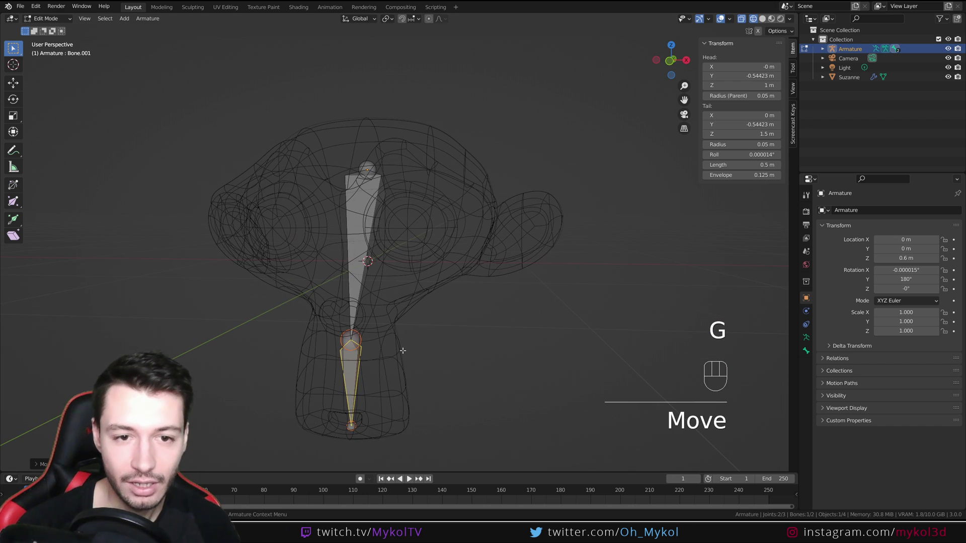
- Extrude two bones from the top joint to the ear bases, each 0.8 m sideways and 0.5 m down
key("KP_1")
left_click_drag(369, 166, 391, 185)
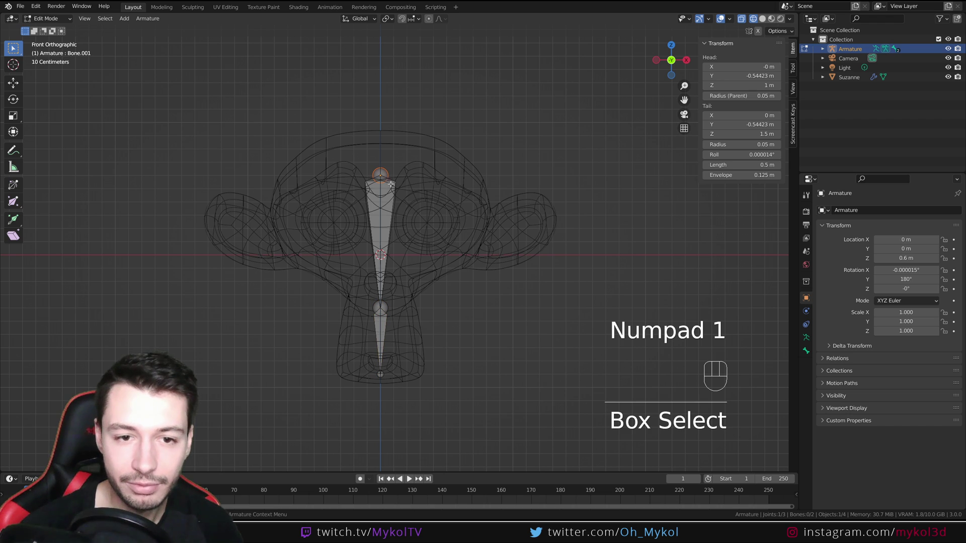
key("z")
key("z")
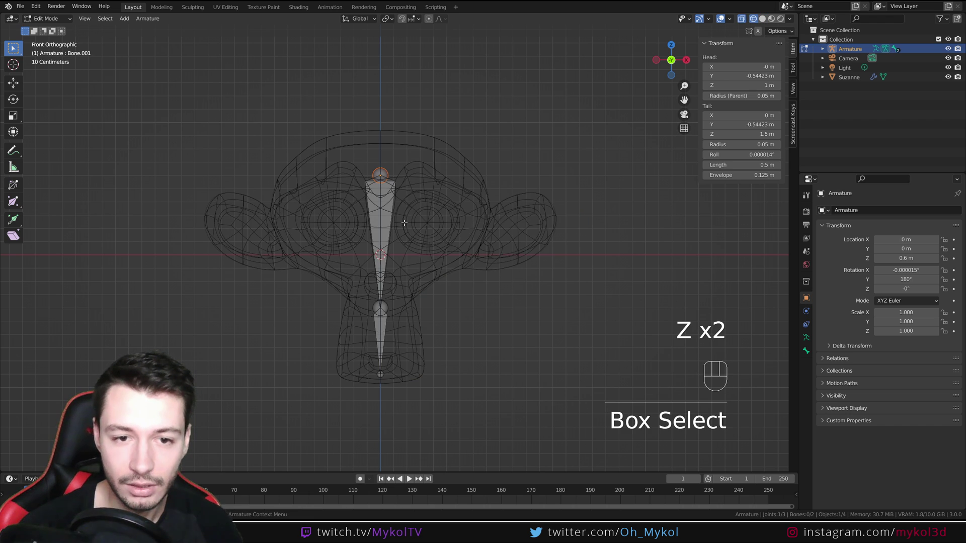
key("e")
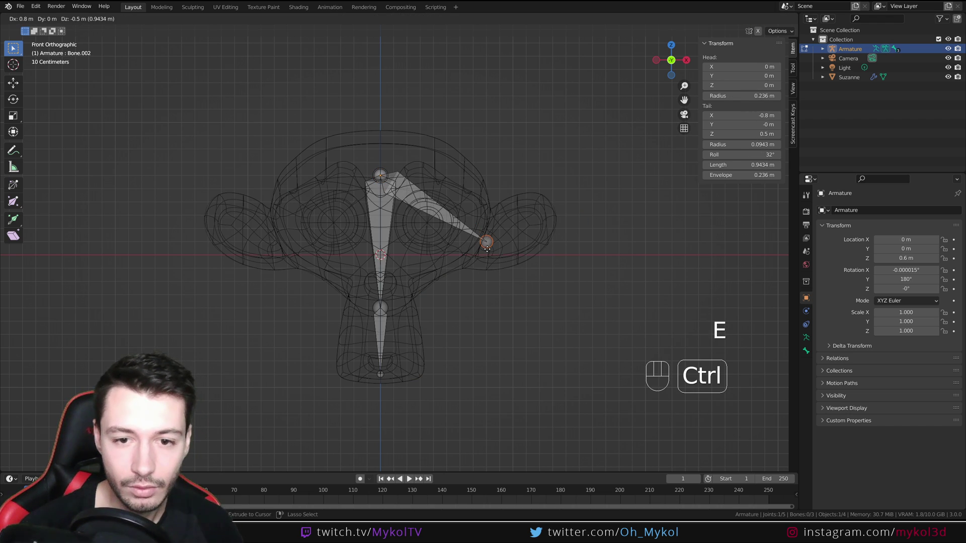
left_click(487, 249)
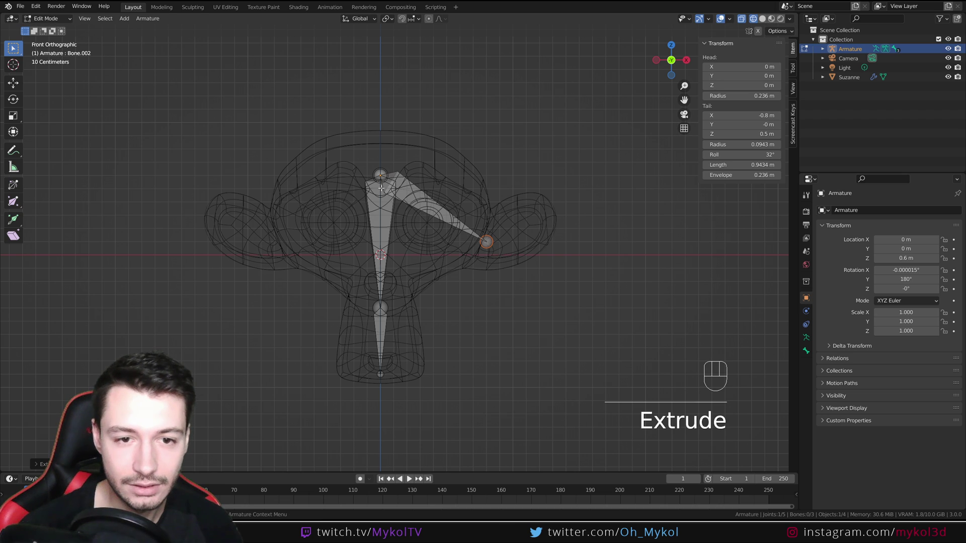
left_click(380, 175)
key("e")
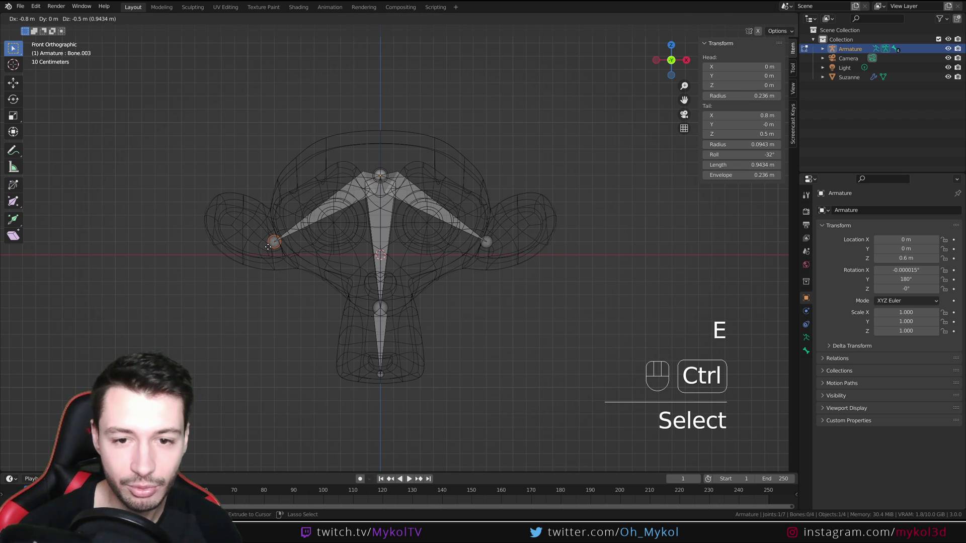
left_click(268, 247)
- Extrude a bone into each ear from the ear-base joints, 0.4 m outward and 0.2 m up
left_click(486, 242)
key("e")
left_click(548, 215)
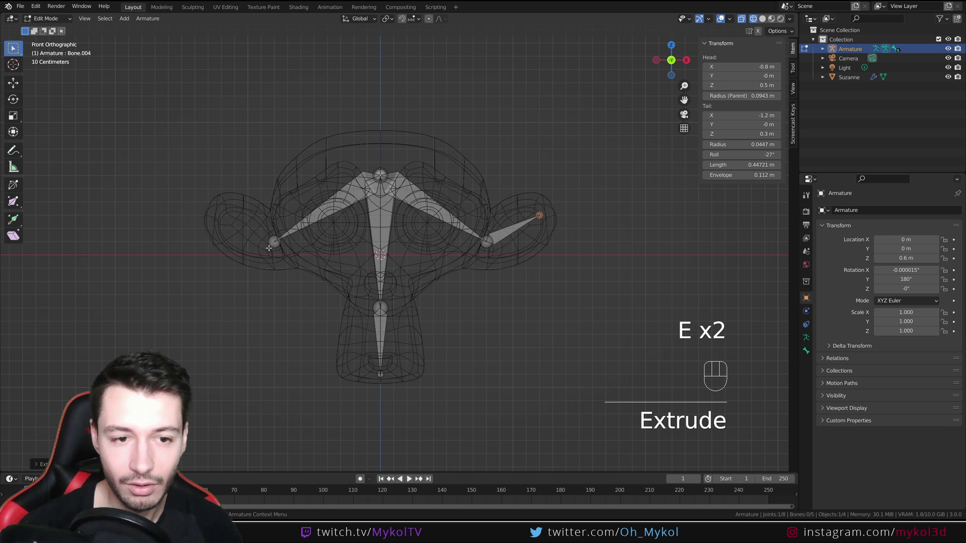
left_click(273, 241)
key("e")
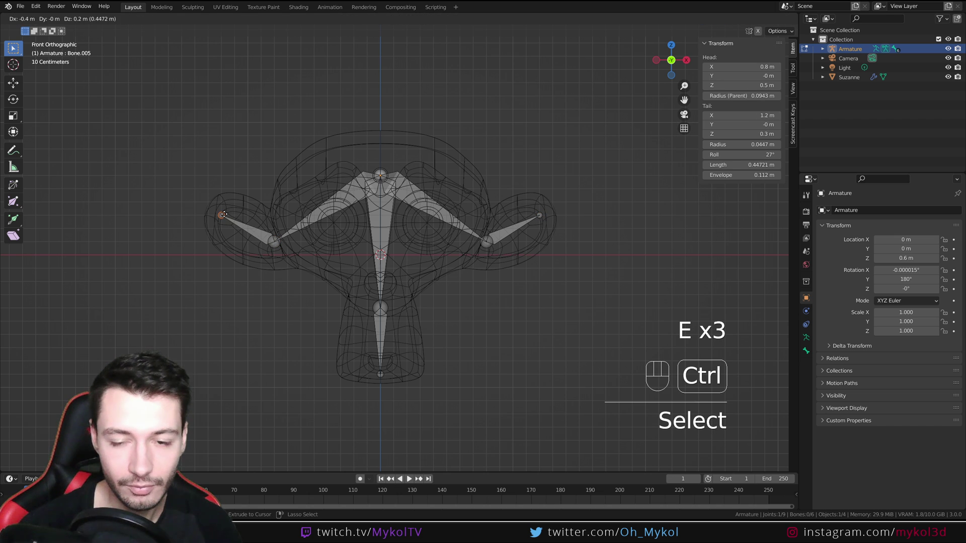
left_click(223, 214)
- Select both ear bones with their base joints and move them about 0.3 m back along the Y axis
middle_click_drag(223, 215, 271, 279)
left_click(329, 290)
left_click(296, 263, "shift")
left_click(452, 156, "shift")
middle_click_drag(453, 157, 436, 242)
key("g")
key("y")
left_click(438, 251)
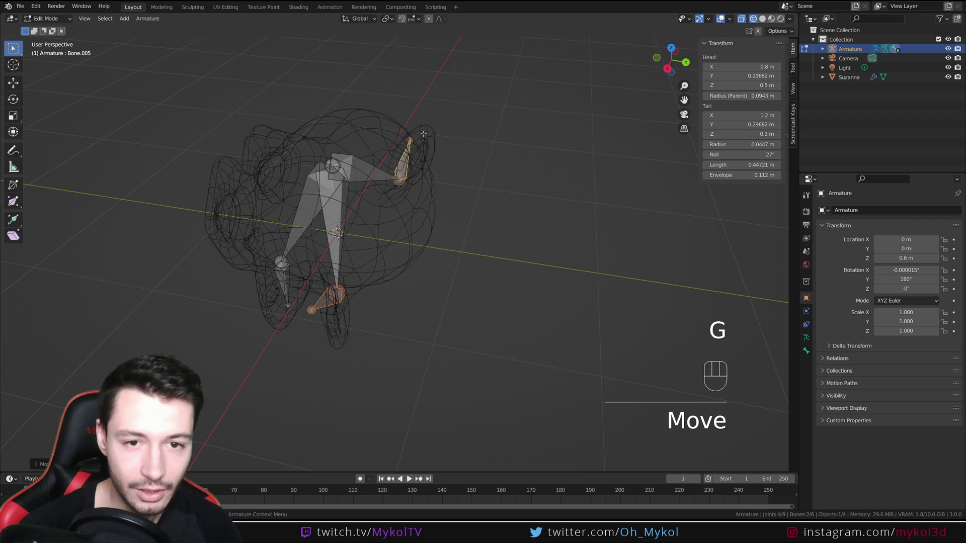
- Move the tips of both ear bones about 0.17 m further back along the Y axis
left_click(307, 311)
left_click(307, 311, "shift")
key("g")
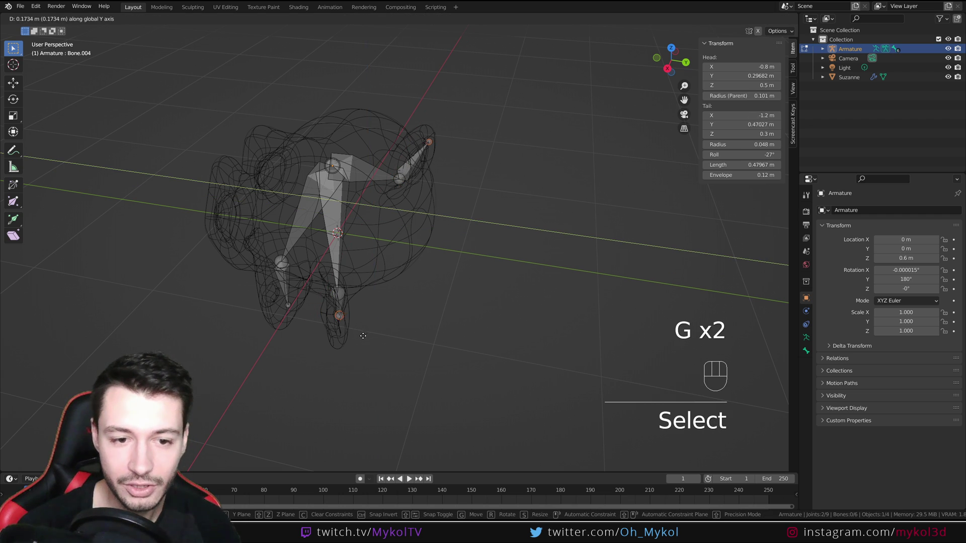
left_click(360, 337)
- Return the armature to Object Mode and switch the viewport to solid shading
mouse_move(360, 336)
middle_mouse_down()
mouse_move(519, 296)
mouse_move(468, 308)
mouse_move(523, 317)
mouse_move(505, 345)
mouse_move(522, 330)
mouse_move(451, 304)
middle_mouse_up()
scroll(425, 308, "down", 3)
key("Tab")
key("z")
left_click(542, 312)
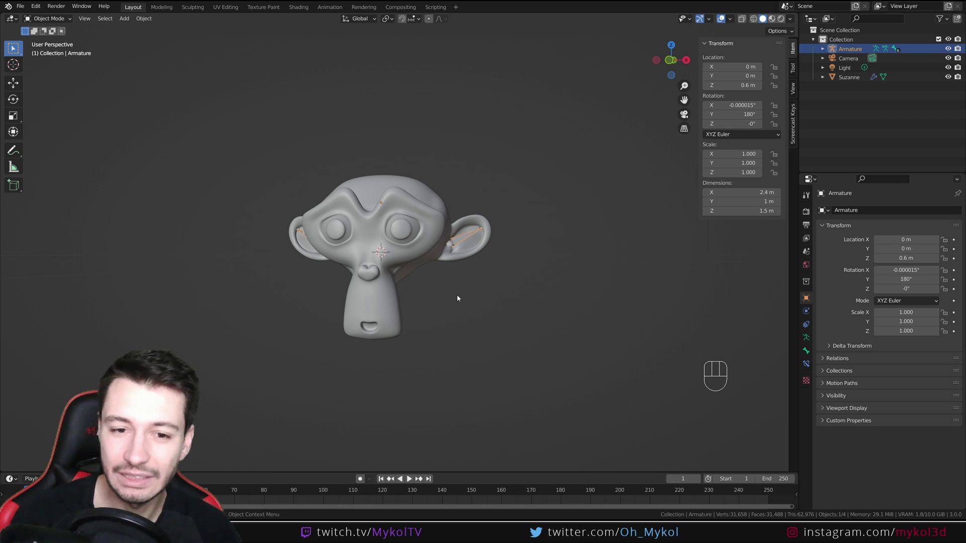
middle_click_drag(575, 282, 429, 258)
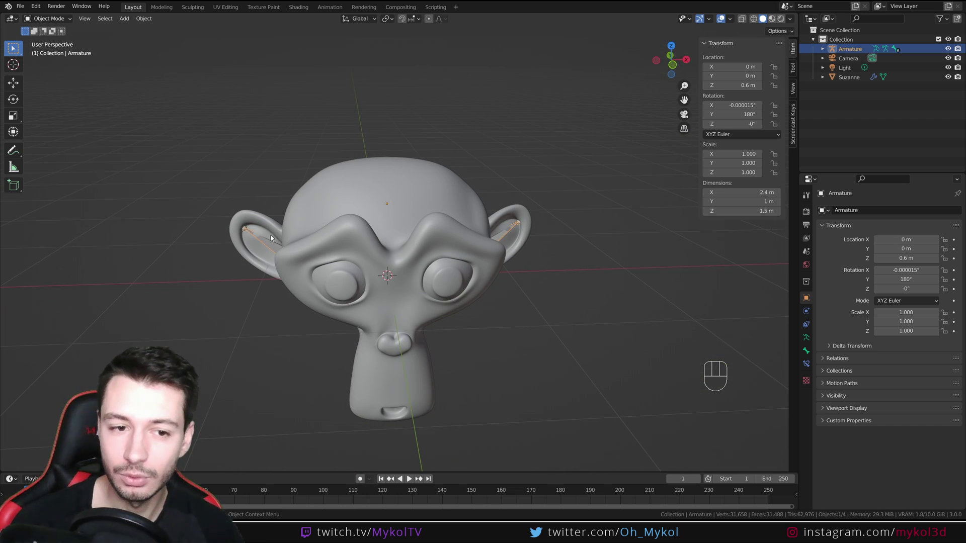
scroll(395, 238, "down", 3)
middle_click_drag(420, 277, 396, 256)
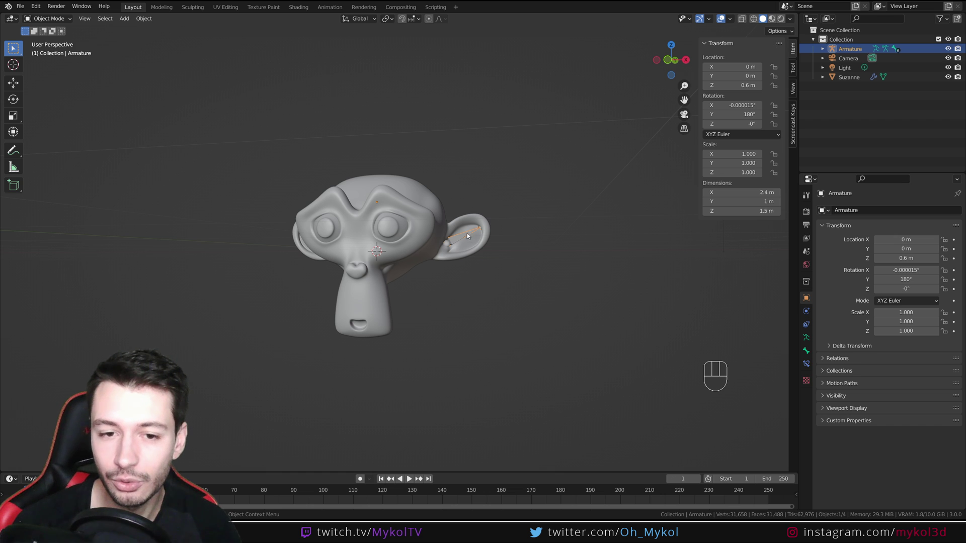
middle_click_drag(457, 261, 466, 285)
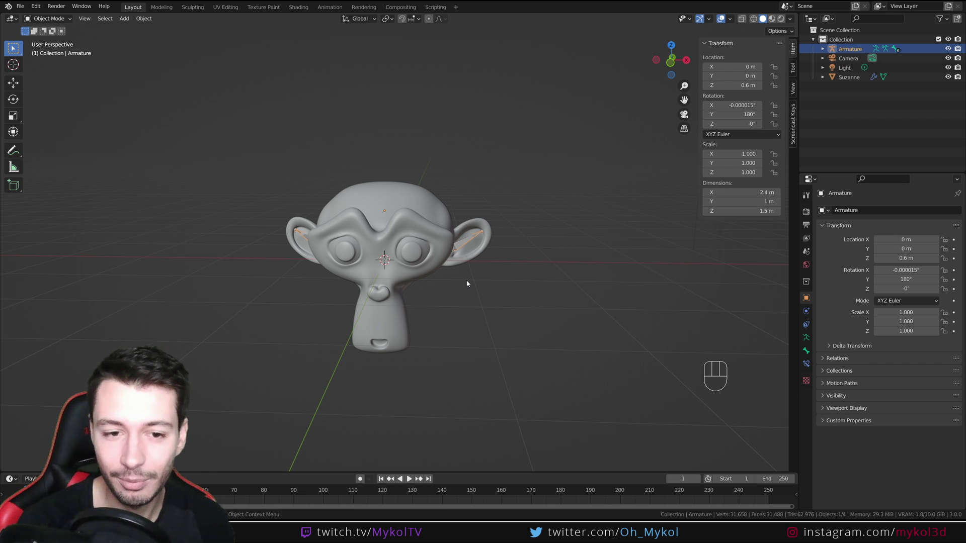
- In front wireframe view, select the monkey together with the armature and parent it to the armature With Automatic Weights
key("KP_1")
key("z")
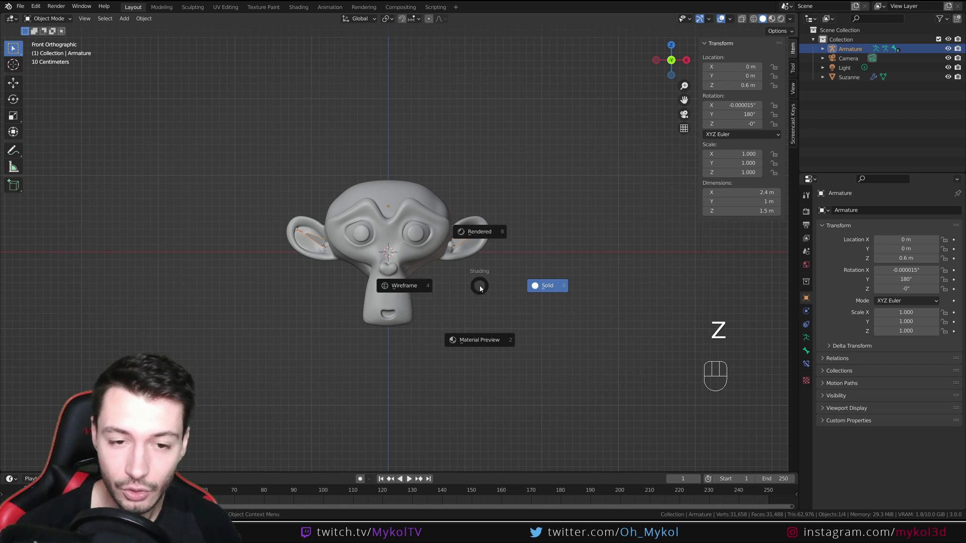
left_click(465, 261)
left_click(495, 236, "shift")
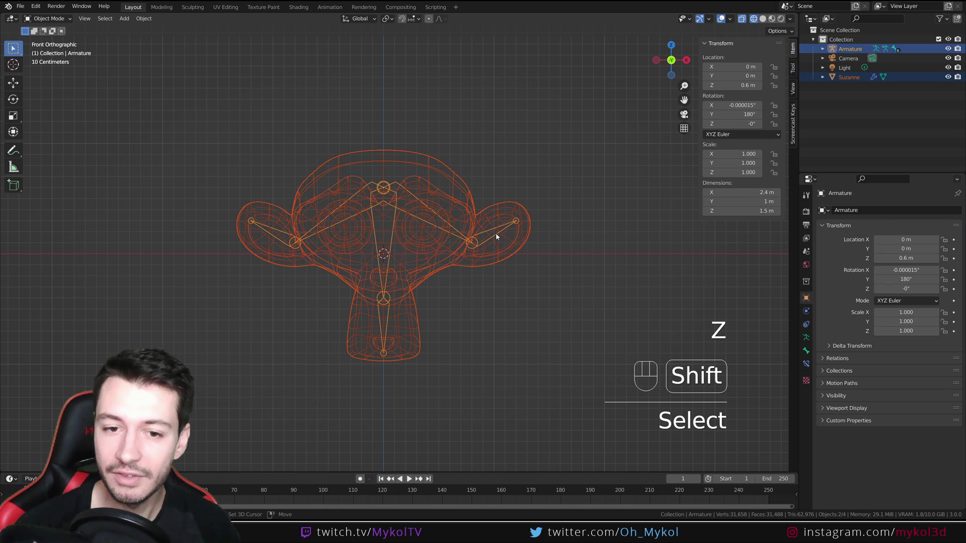
key("ctrl+p")
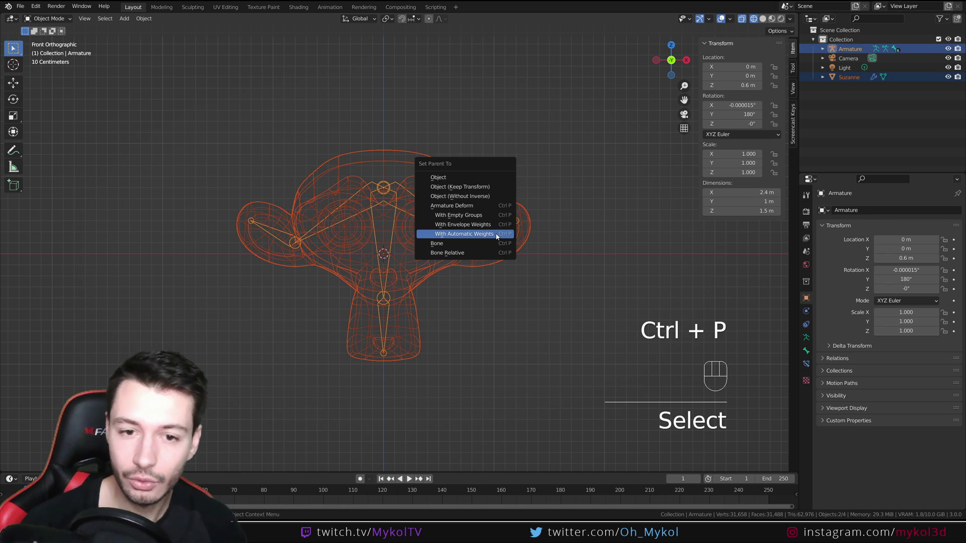
left_click(496, 236)
- Switch back to solid shading and put the armature into Pose Mode
key("z")
left_click(523, 265)
middle_click_drag(525, 262, 507, 277)
scroll(507, 276, "up", 2)
left_click(37, 20)
left_click(48, 52)
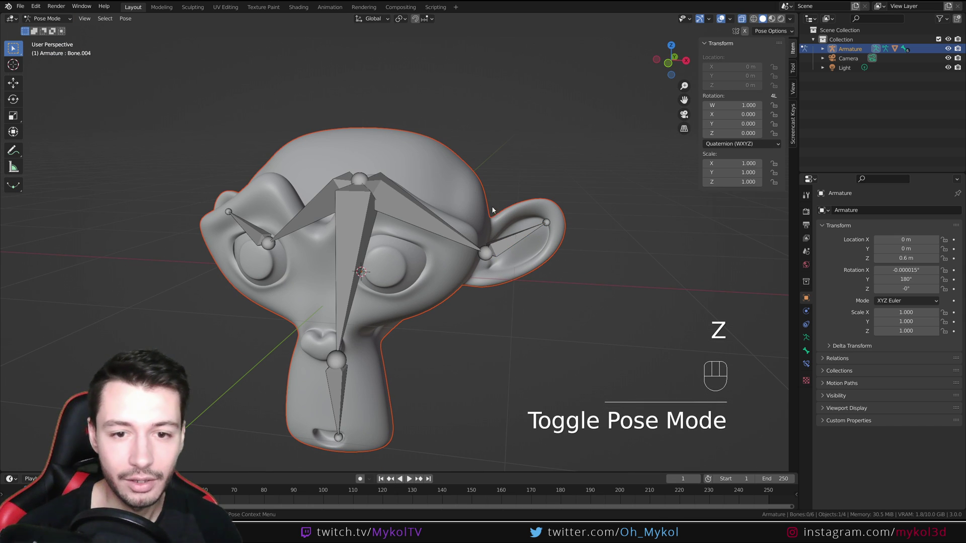
- Test the ear deformation by rotating one ear bone, and cancel the rotation
left_click(409, 216)
left_click(501, 242)
middle_click_drag(502, 242, 600, 320)
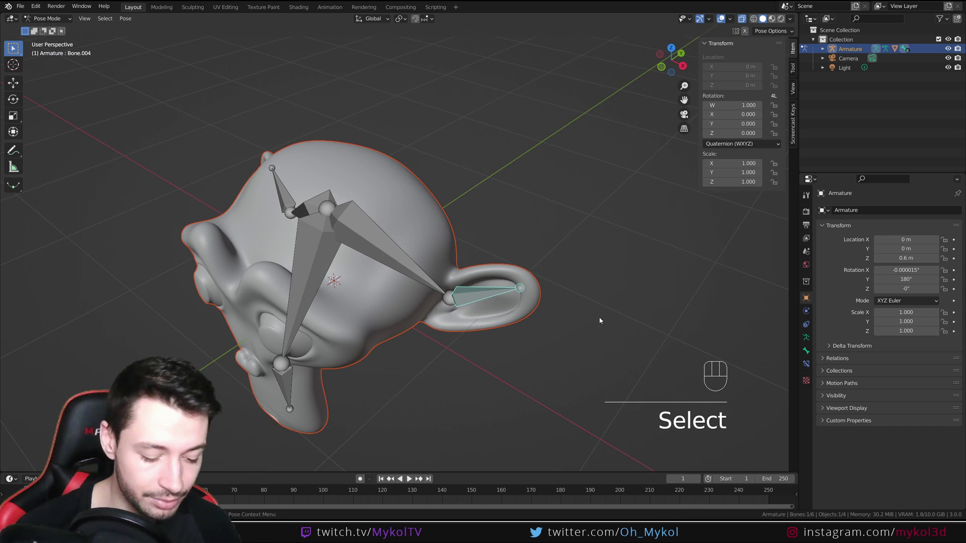
key("r")
right_click(572, 239)
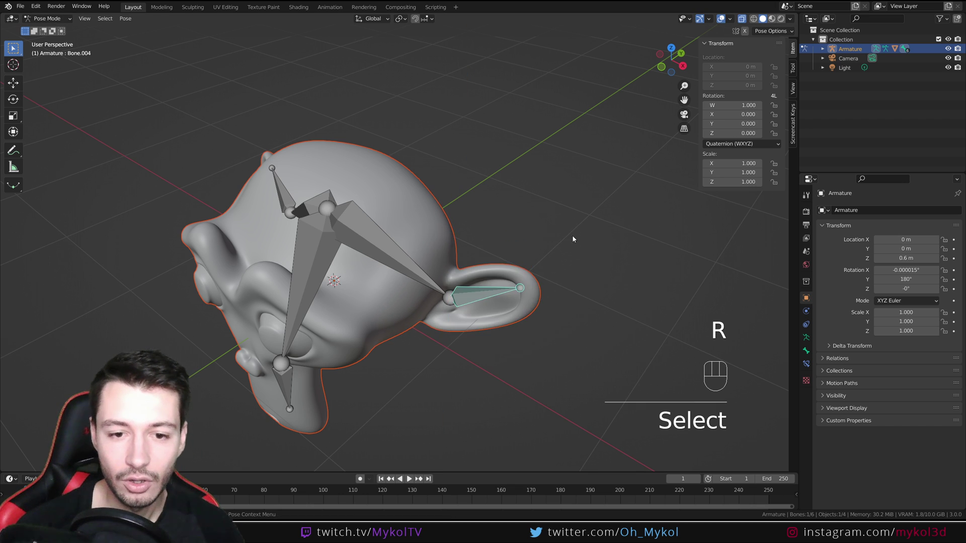
- Test the jaw deformation by rotating the chin bone, and cancel the rotation
scroll(572, 234, "down", 5)
middle_click_drag(572, 235, 367, 314)
left_click(370, 316)
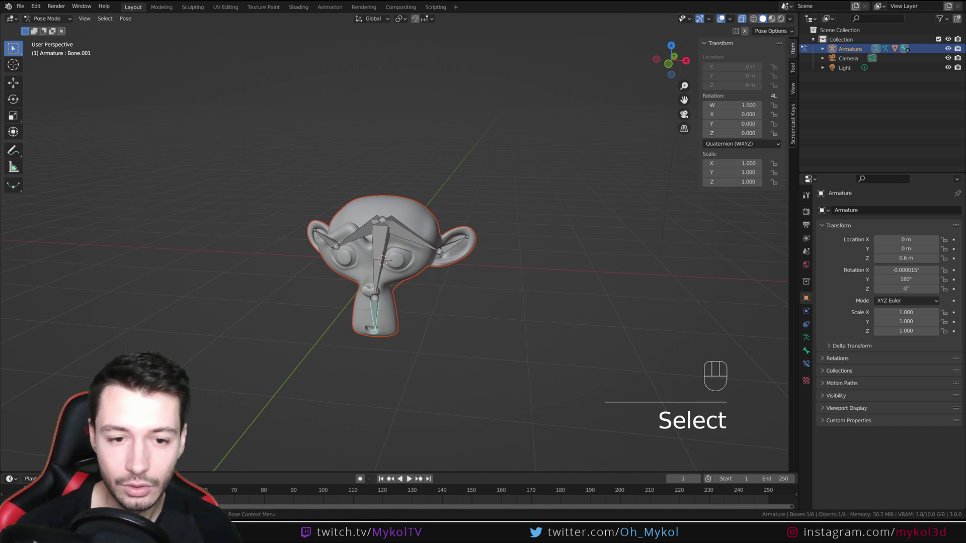
key("r")
right_click(399, 337)
scroll(399, 338, "up", 5)
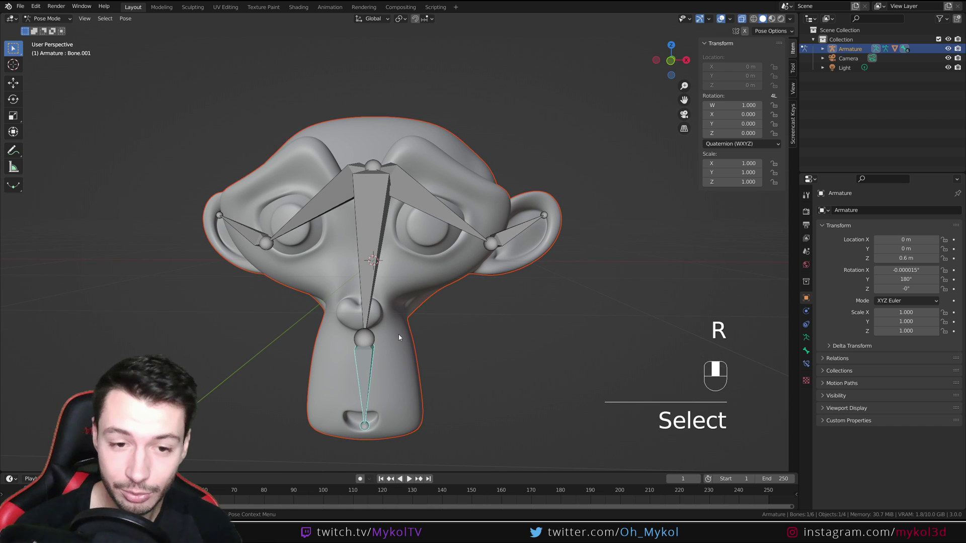
- Return the armature to Object Mode and show the monkey head in the front orthographic view
left_click(48, 19)
left_click(43, 27)
middle_click_drag(355, 308, 371, 287, "shift")
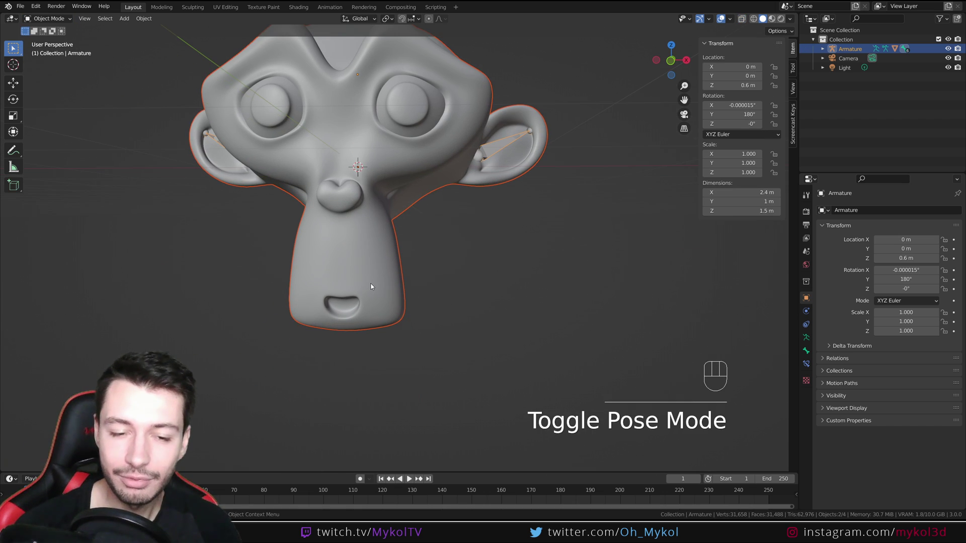
key("KP_1")
middle_click_drag(410, 210, 416, 270, "shift")
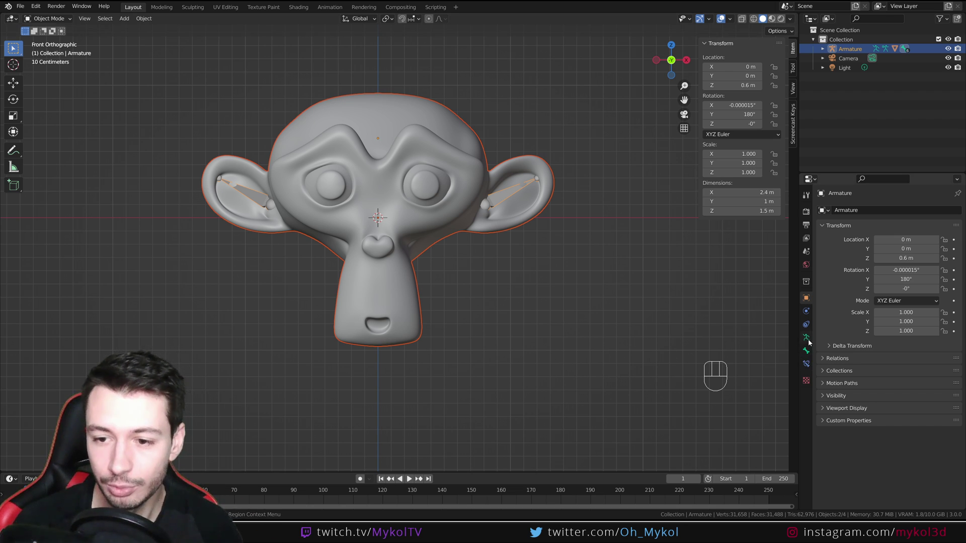
- Select the monkey head and add a Basis shape key plus a second shape key to its mesh data
left_click(405, 204)
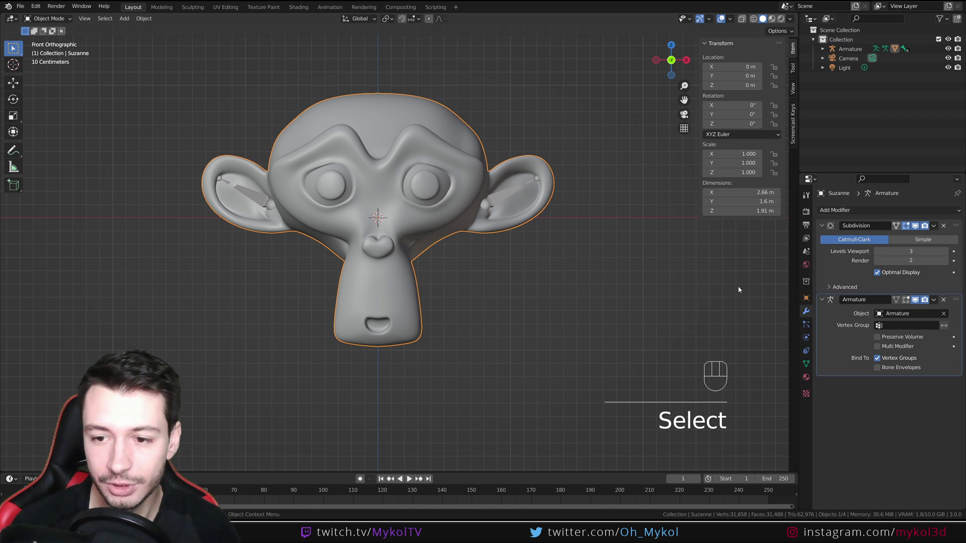
left_click(805, 363)
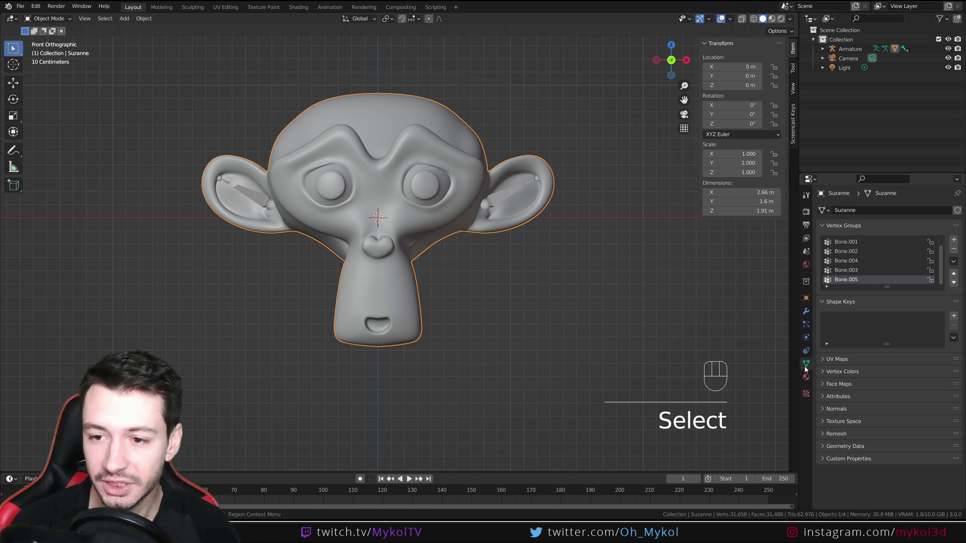
left_click(952, 317)
left_click(952, 317)
- Rename the second shape key as Smile
double_click(855, 329)
type("S")
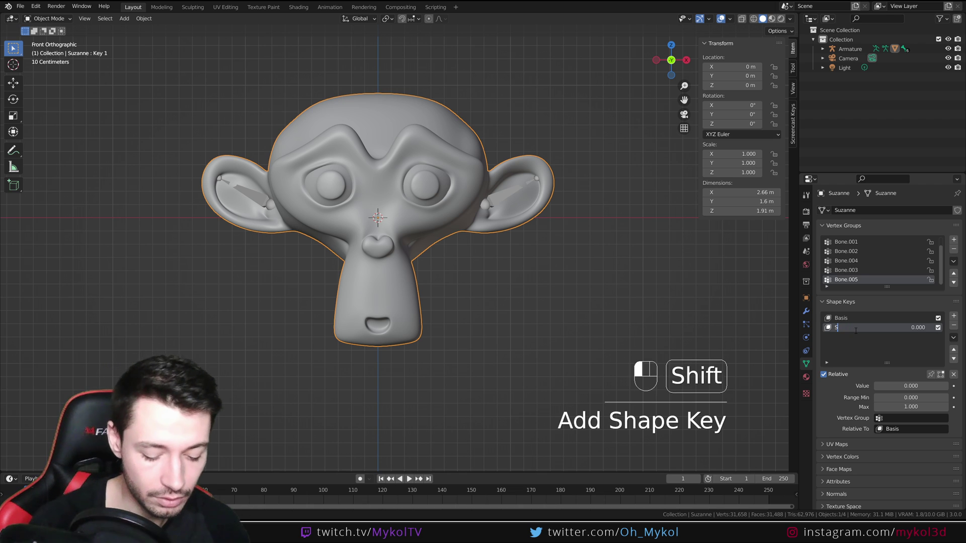
type("mile")
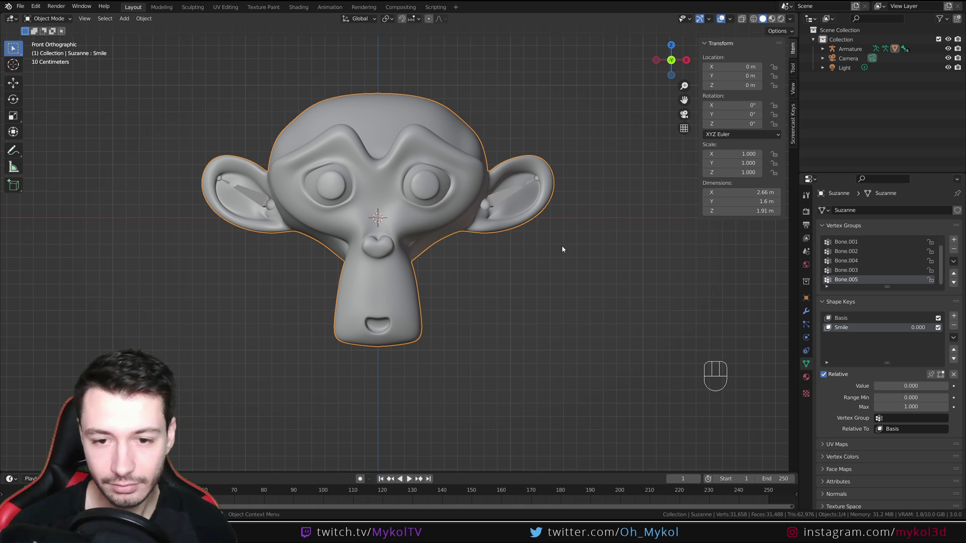
- In Edit Mode, select the upper lip vertices, enable proportional editing, and scale them wider along the X axis
key("Tab")
scroll(367, 301, "up", 3)
middle_click_drag(366, 374, 366, 300, "shift")
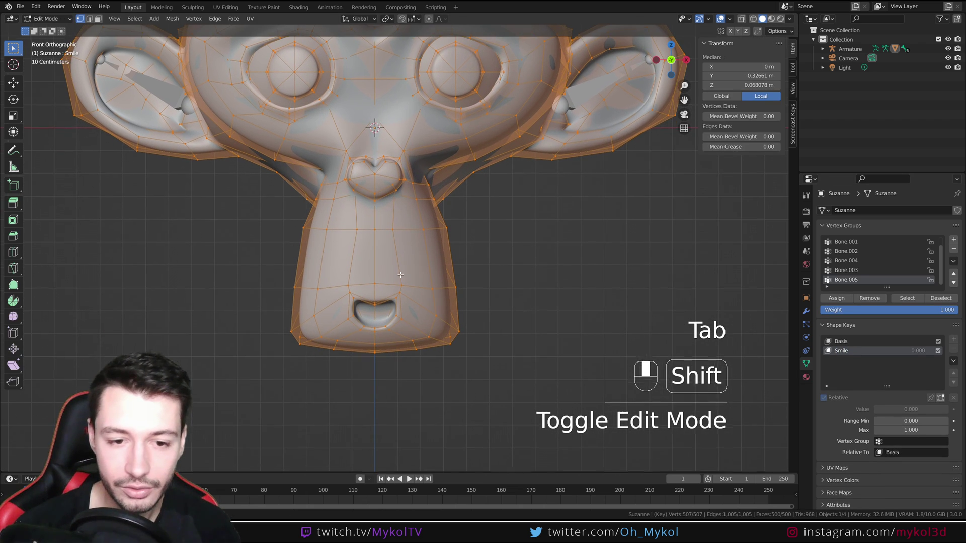
left_click(366, 300)
left_click(399, 292, "ctrl")
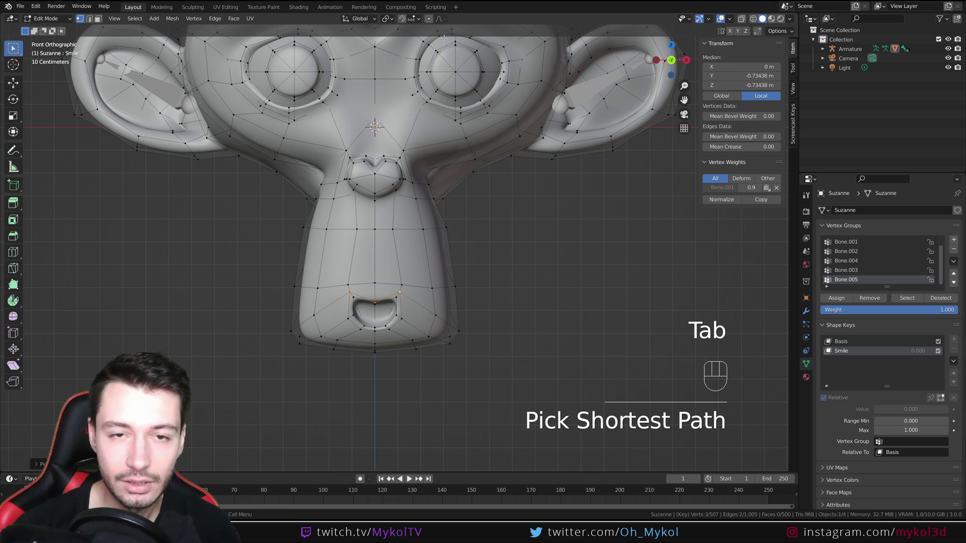
left_click(429, 20)
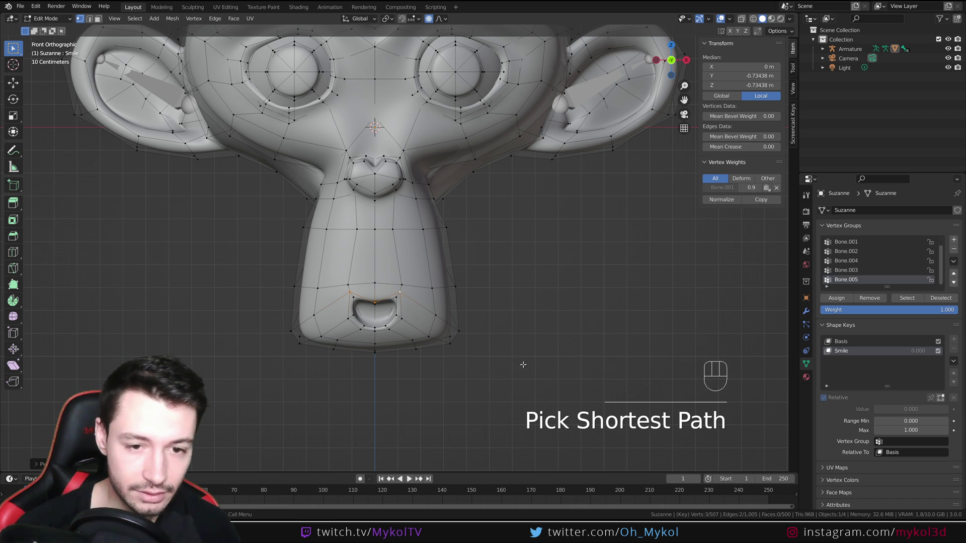
key("s")
scroll(461, 329, "up", 15)
key("x")
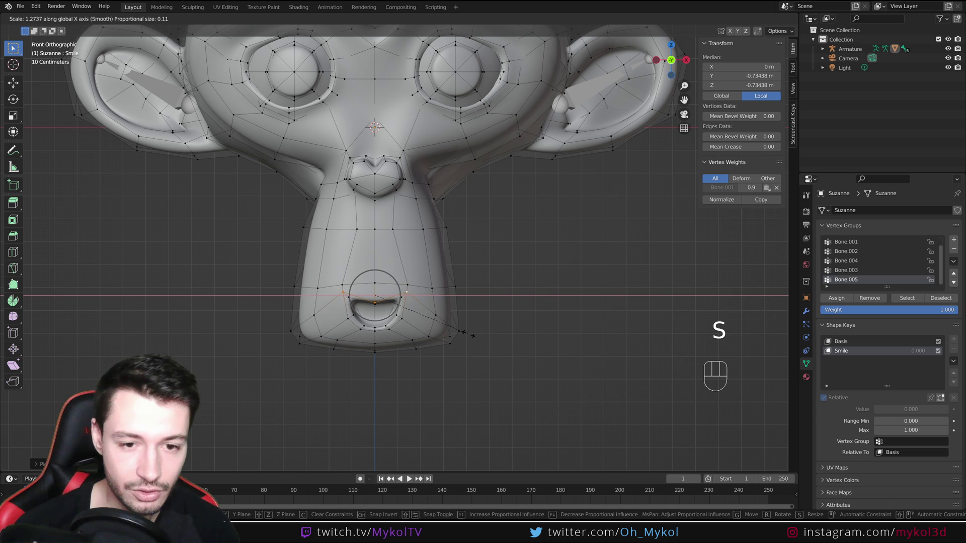
scroll(470, 334, "down", 3)
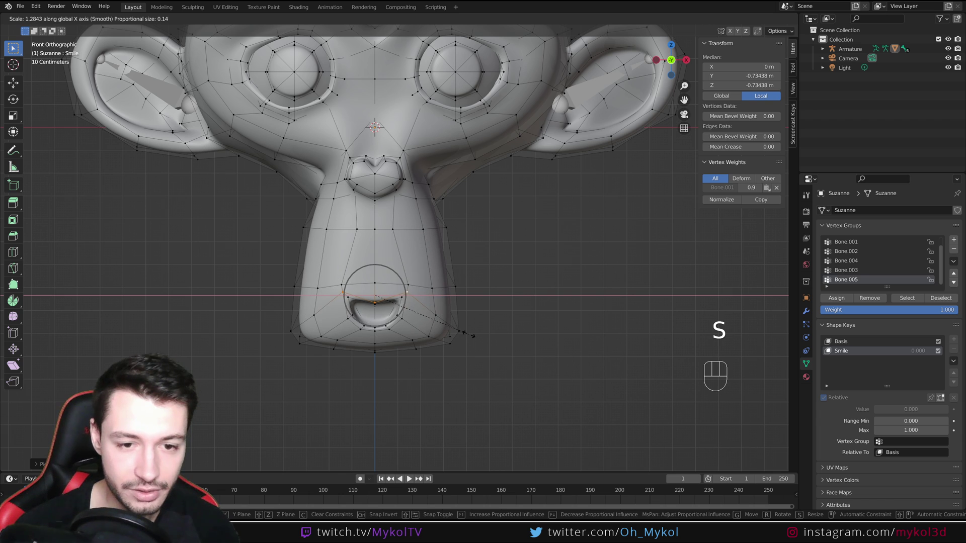
left_click(509, 336)
- Raise the selected upper lip vertices about 0.06 m along Z with a small proportional editing radius
key("g")
key("z")
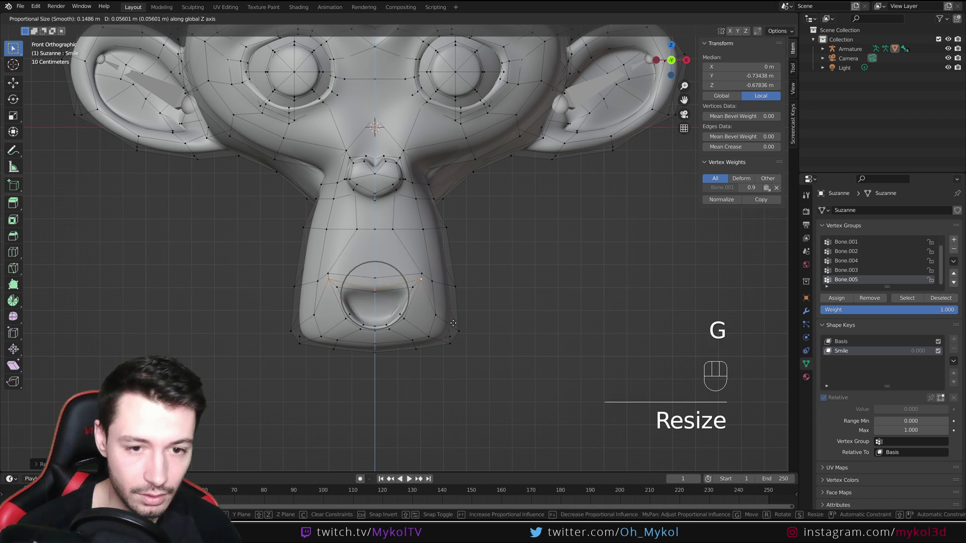
scroll(452, 322, "up", 13)
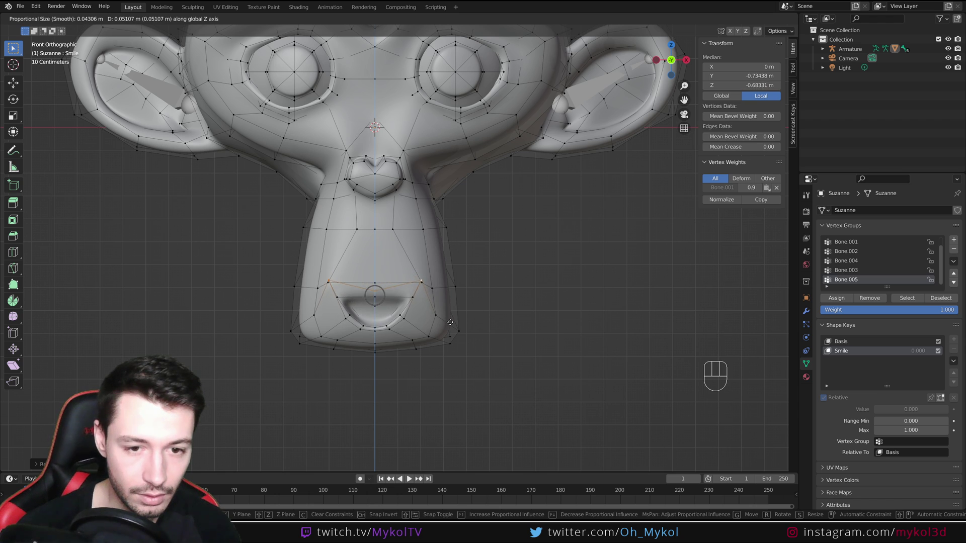
scroll(448, 315, "down", 5)
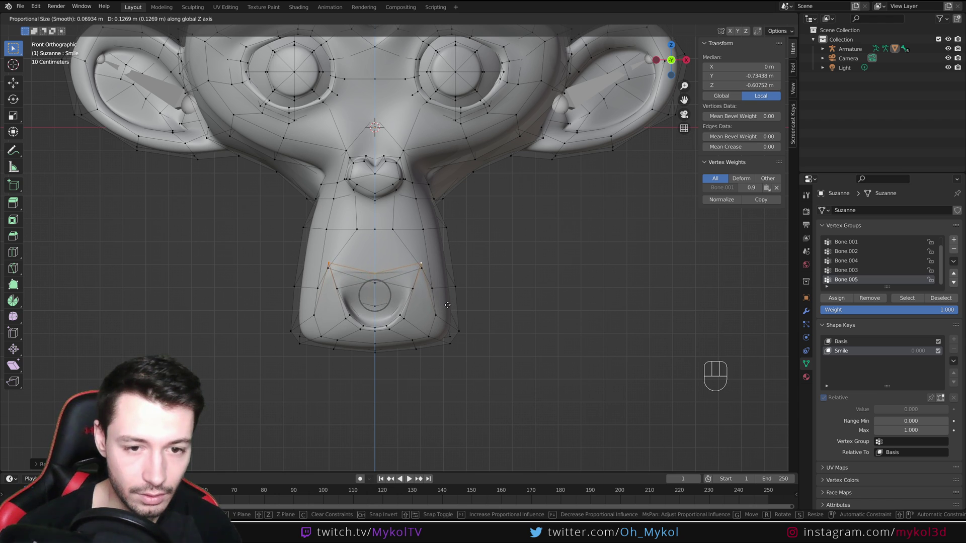
left_click(339, 293)
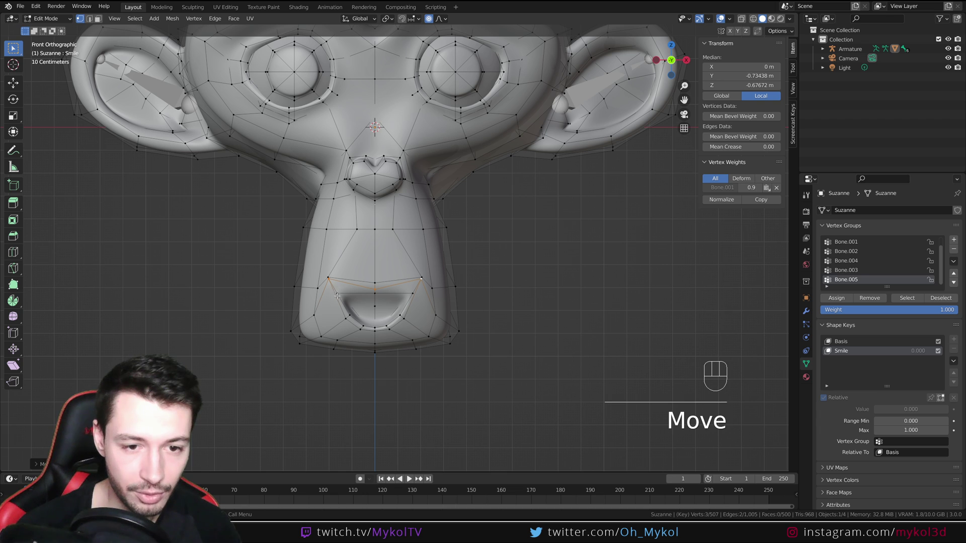
- Select the two inner mouth corner vertices and raise them about 0.04 m along Z
left_click(337, 295)
scroll(337, 296, "up", 4)
left_click(413, 294, "shift")
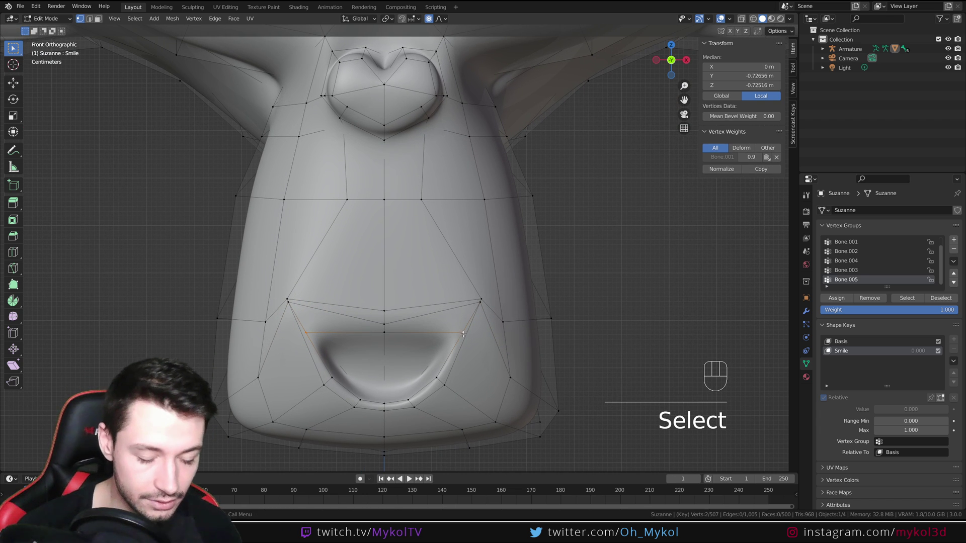
key("g")
key("z")
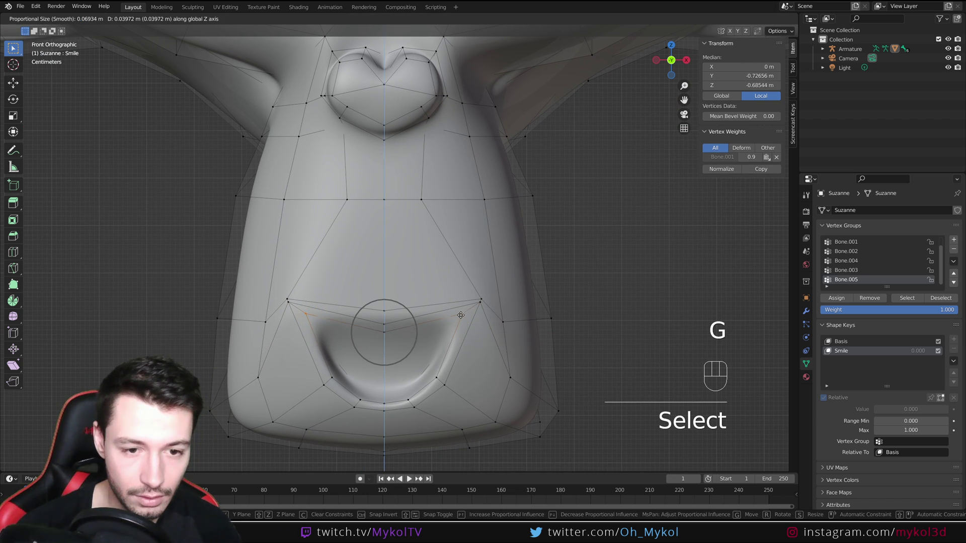
left_click(461, 315)
- Return to Object Mode and set the Smile shape key's value to 1.000 to check the expression
scroll(460, 315, "down", 3)
key("Tab")
middle_click_drag(460, 314, 497, 335)
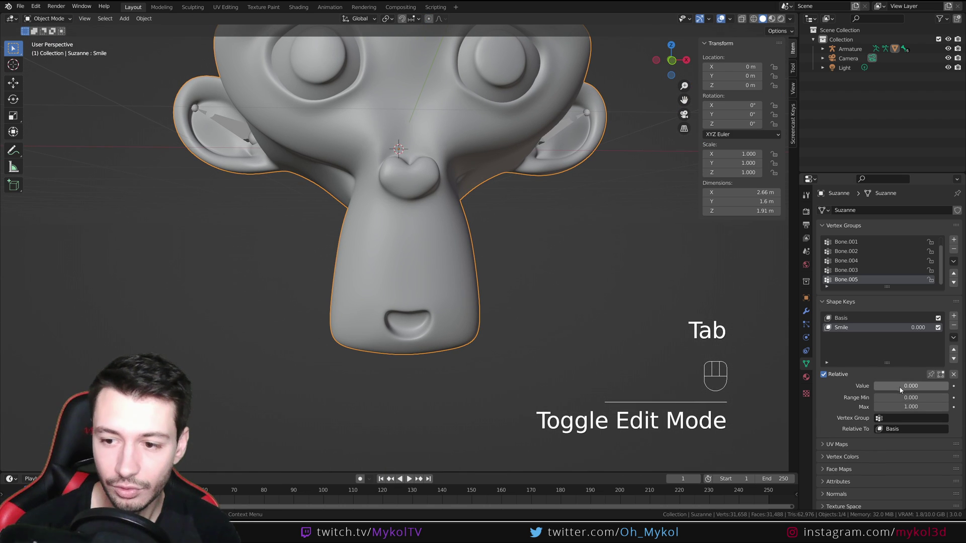
left_click_drag(900, 390, 946, 389)
scroll(442, 307, "down", 6)
scroll(414, 307, "up", 8)
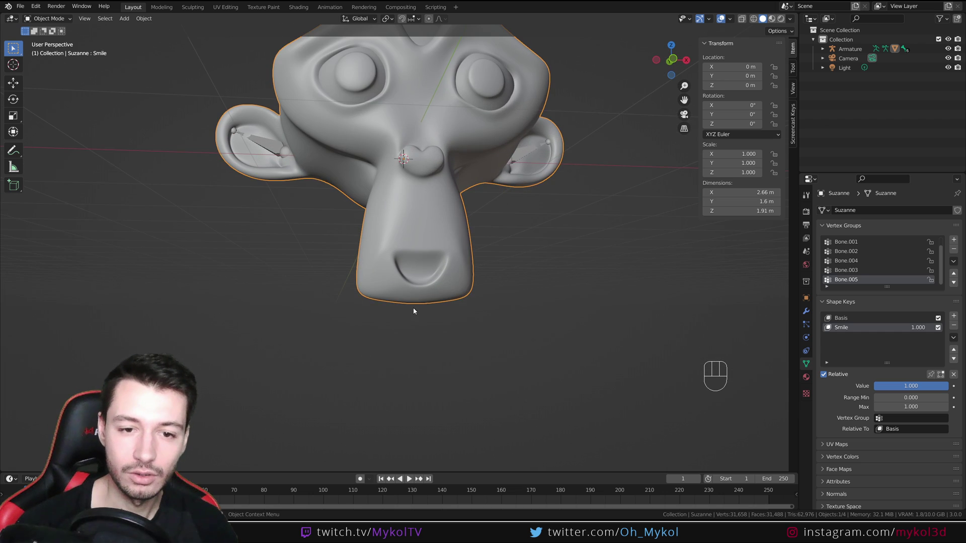
- In Edit Mode, select the lower lip vertices and raise them about 0.09 m along Z with a larger proportional editing radius
key("KP_1")
key("Tab")
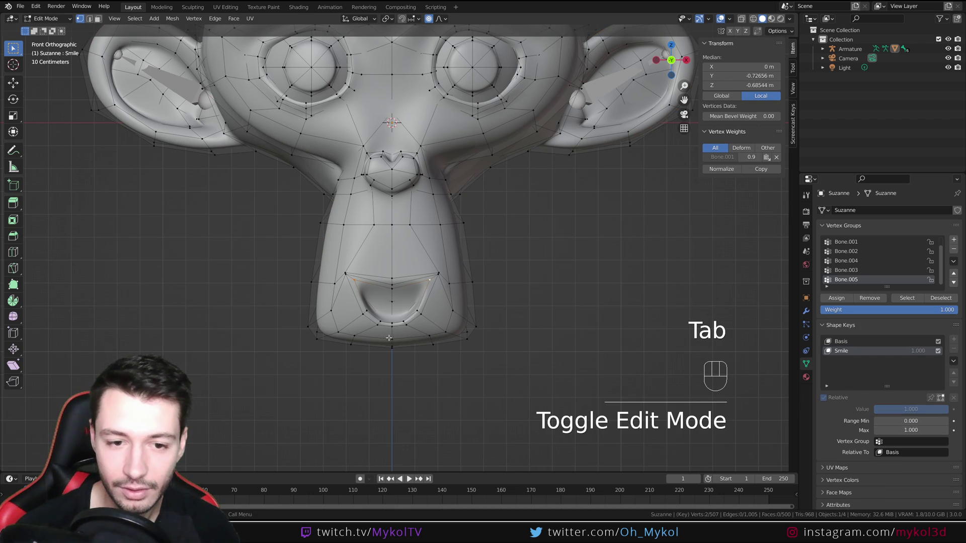
left_click(378, 321, "shift")
left_click(405, 321, "shift")
key("g")
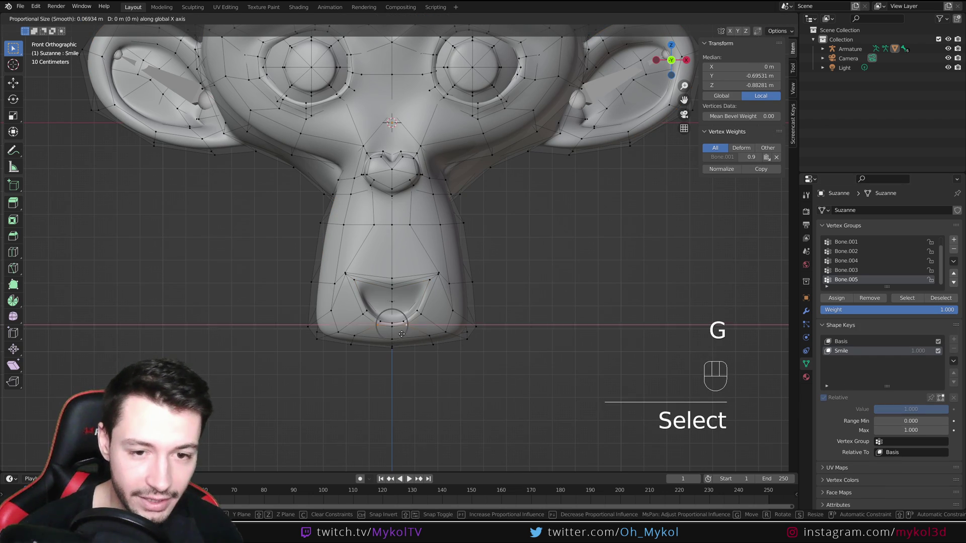
scroll(403, 327, "down", 11)
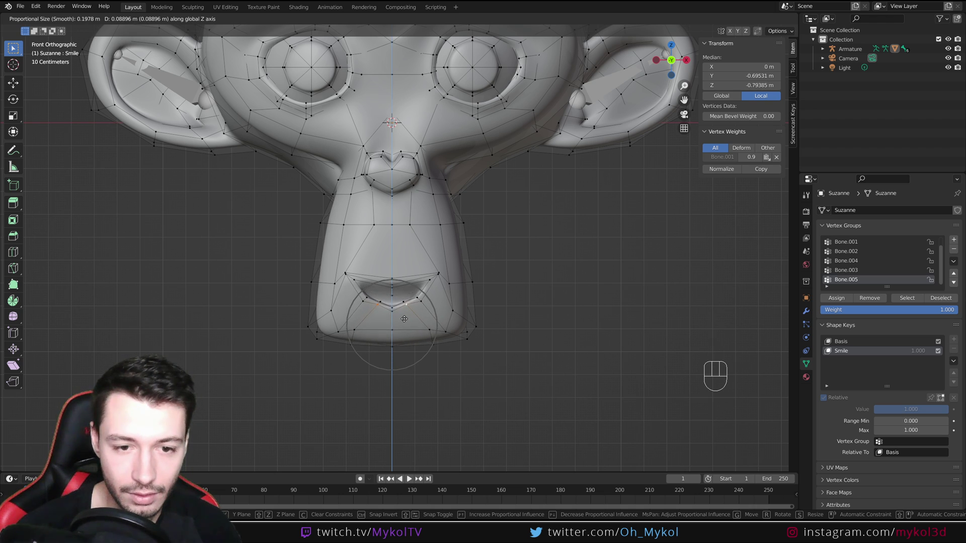
left_click(404, 321)
- Return to Object Mode and set the Smile shape key's value to 0.000
key("Tab")
left_click_drag(917, 387, 876, 387)
scroll(510, 268, "down", 3)
middle_click_drag(511, 268, 375, 303)
- Select only the armature and switch it to Pose Mode
left_click(48, 18)
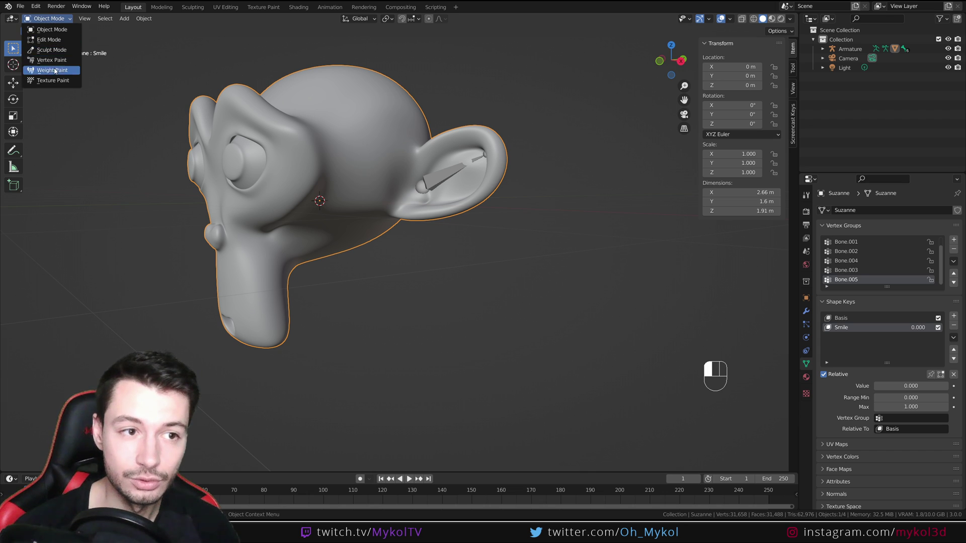
left_click(439, 178, "shift")
left_click(48, 18)
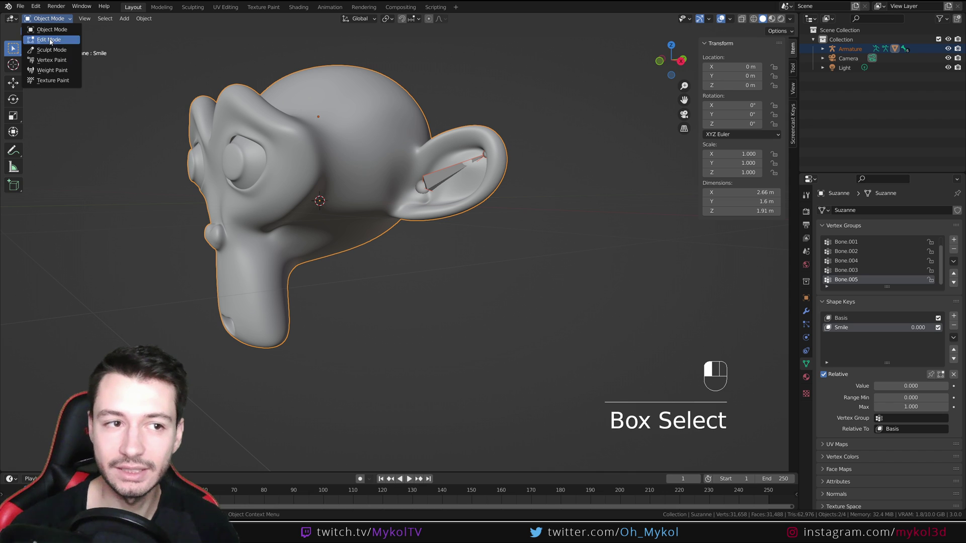
left_click(445, 181)
left_click(48, 18)
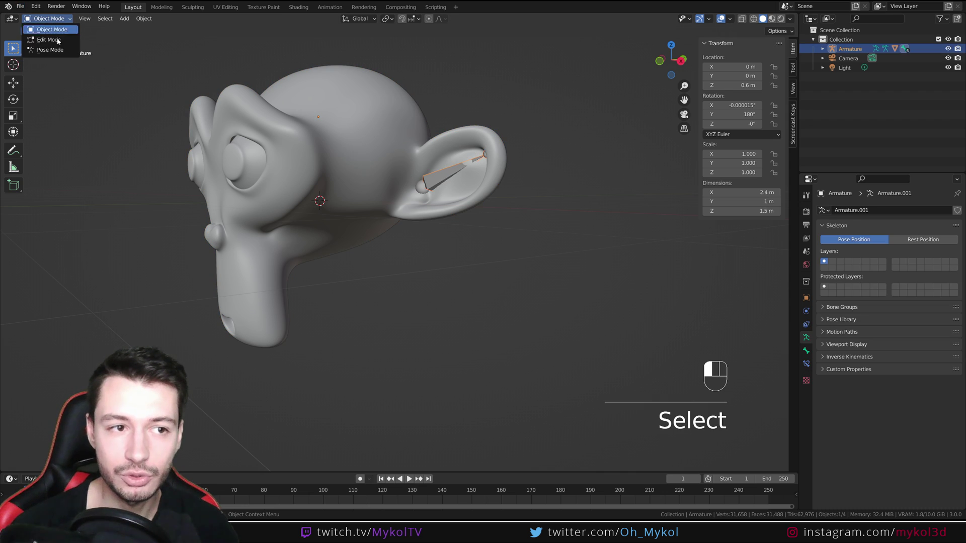
left_click(39, 46)
- Rotate the chin bone sideways about 30° in the front orthographic view
middle_click_drag(301, 272, 369, 286)
key("KP_1")
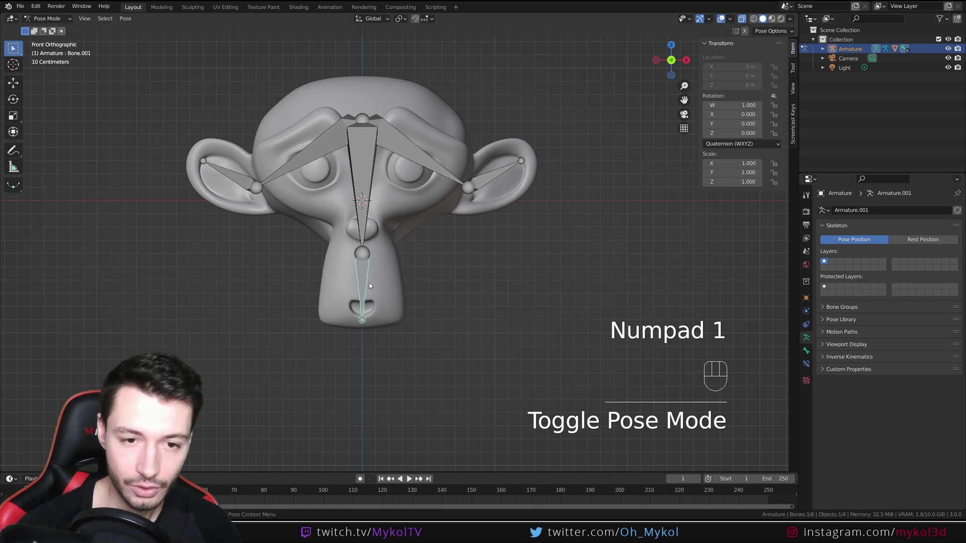
key("r")
left_click(496, 321)
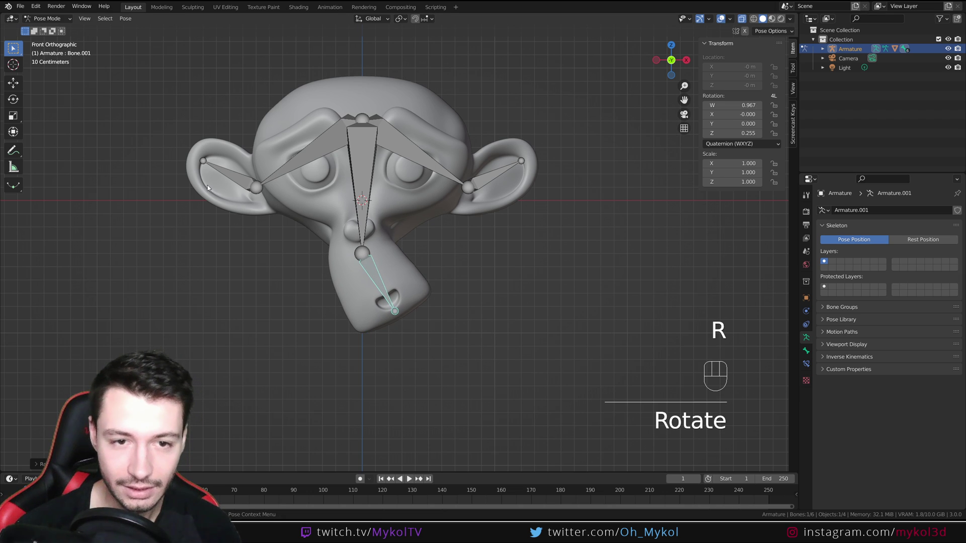
- Return to Object Mode, select the monkey head, and set the Smile shape key's value to 1.000
key("ctrl+Tab")
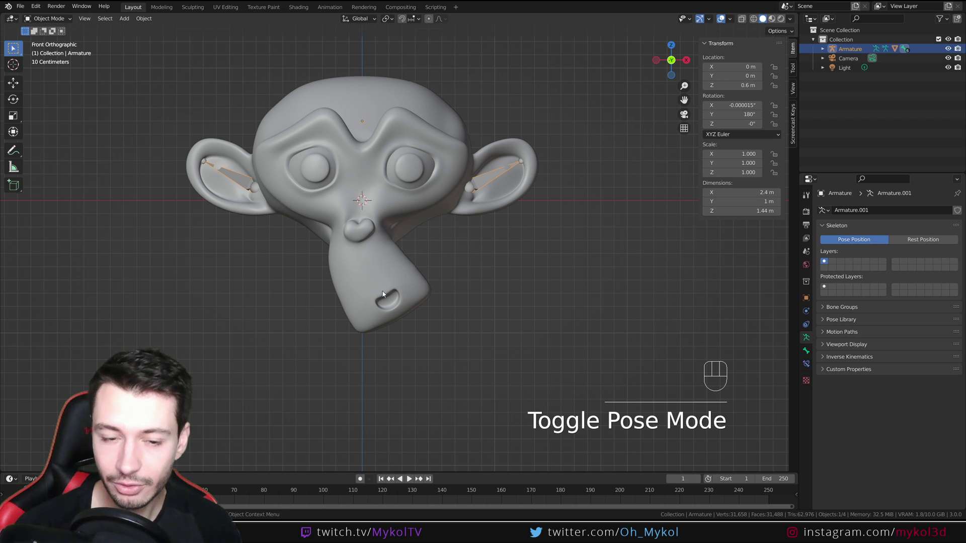
left_click(448, 236)
left_click_drag(895, 386, 948, 386)
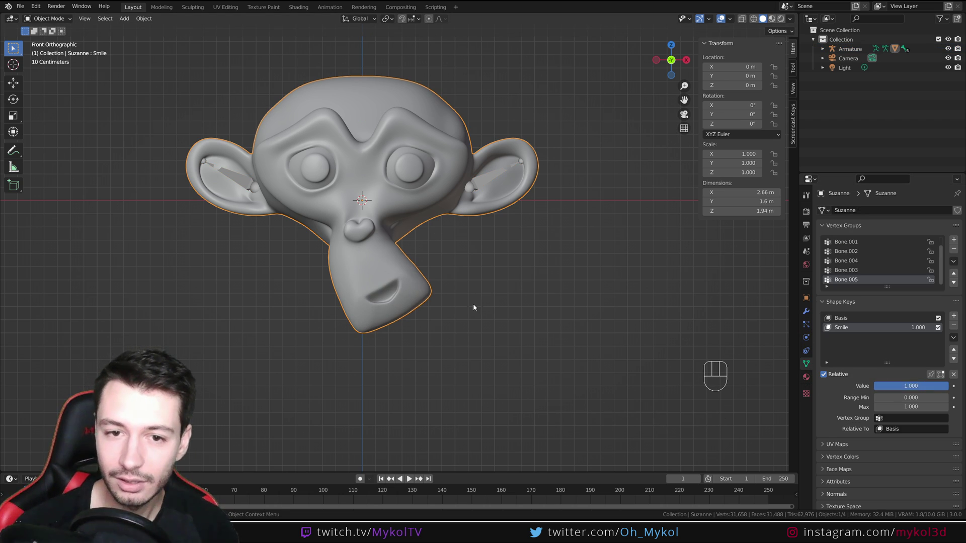
- Select the armature through the ear and switch it to Pose Mode
middle_click_drag(486, 284, 428, 267)
left_click(372, 231)
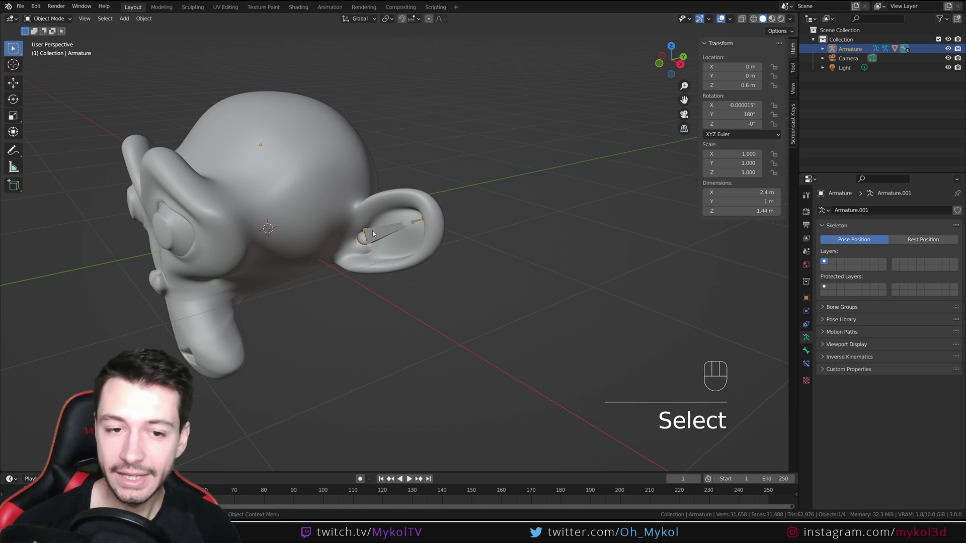
middle_click_drag(372, 230, 394, 301, "shift")
key("r")
right_click(451, 305)
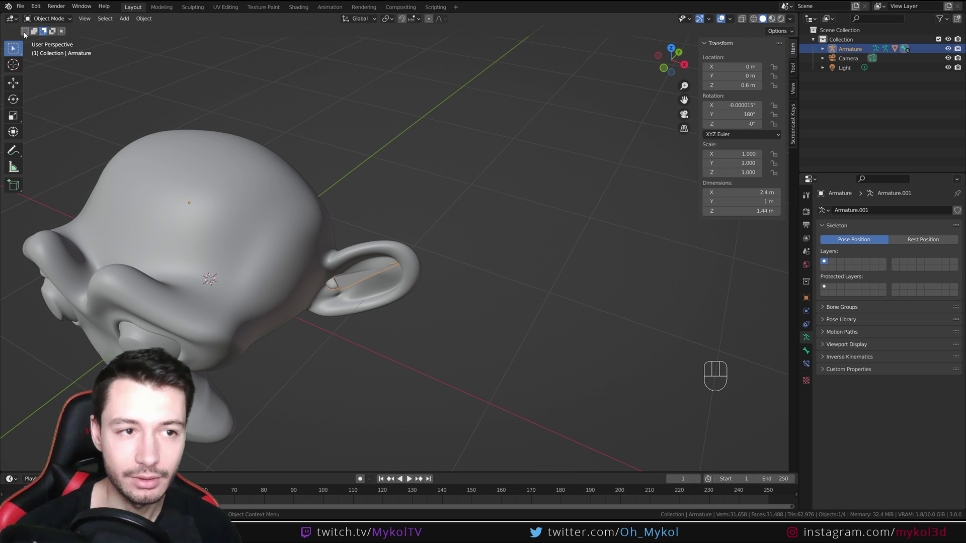
left_click(49, 19)
left_click(48, 51)
- Test rotating the ear bone on the armature, cancel the rotation, and show the bone's properties
left_click(354, 280)
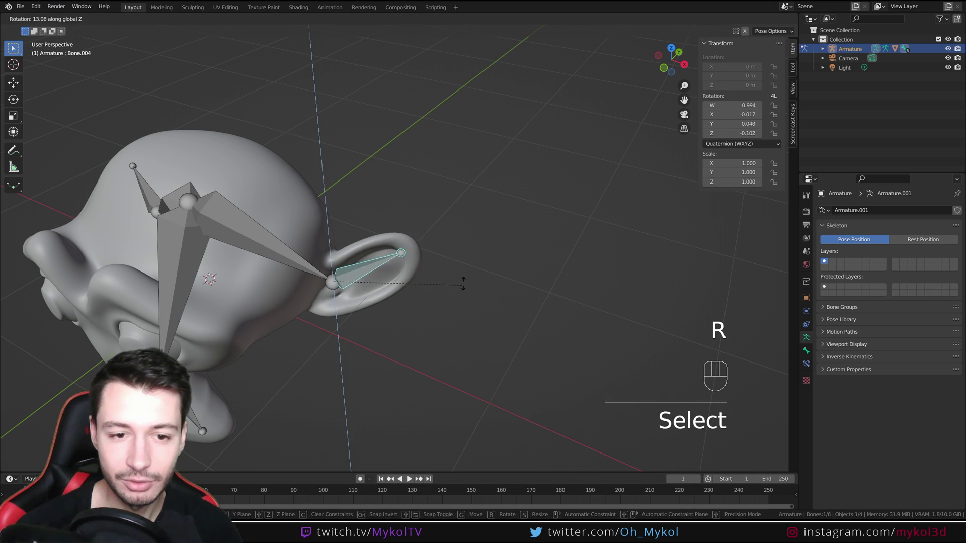
key("r")
key("r")
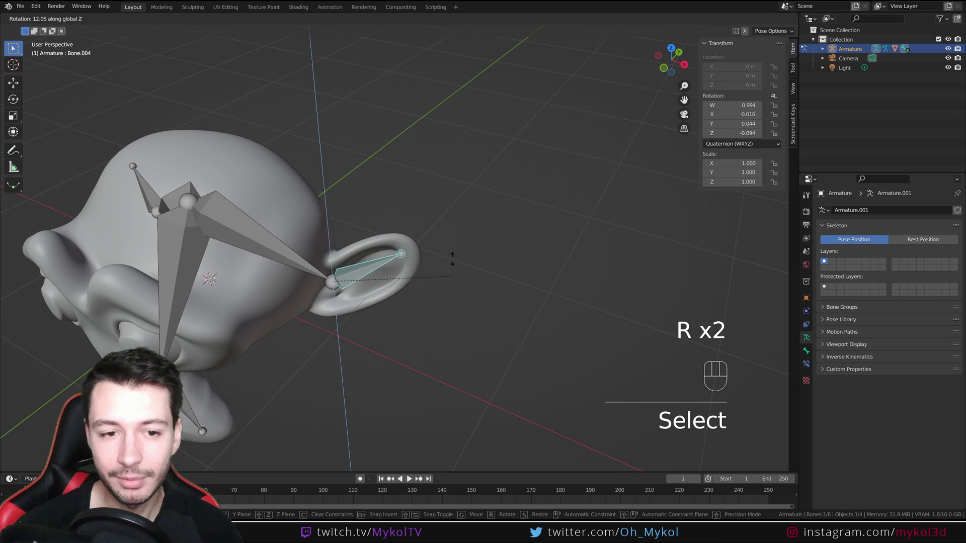
right_click(428, 333)
middle_click_drag(427, 333, 385, 291)
left_click(806, 351)
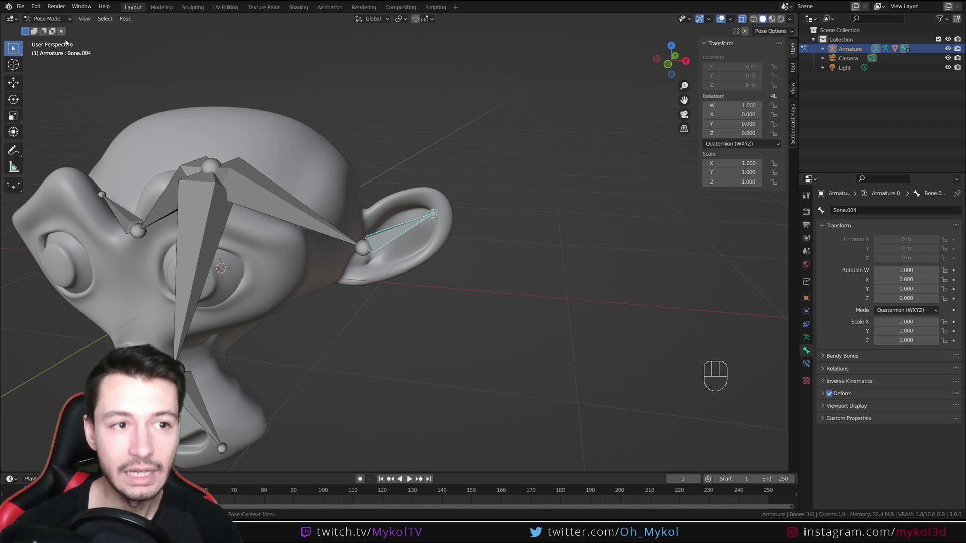
- Return to Object Mode, select the monkey head, and display its Bone.004 vertex group in Weight Paint Mode
key("ctrl+Tab")
left_click(323, 185)
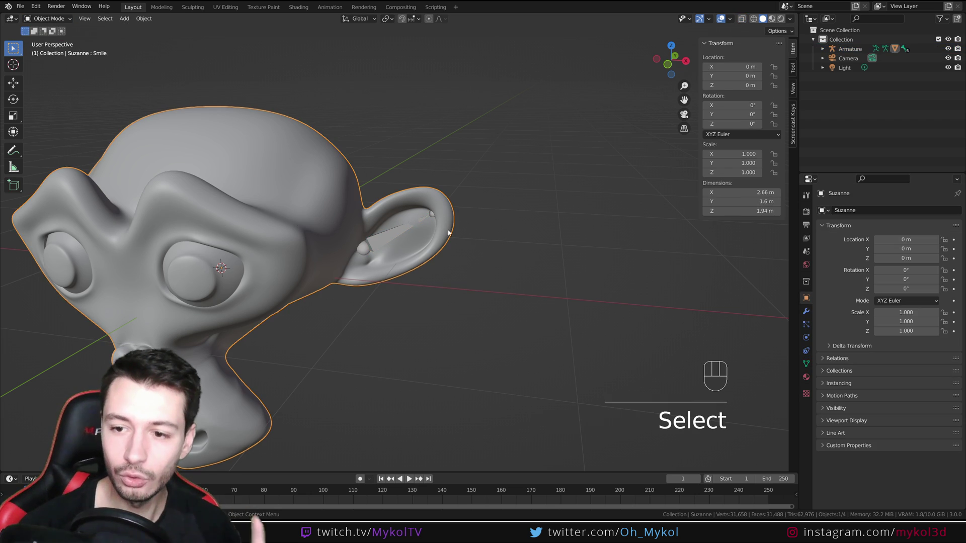
left_click(805, 363)
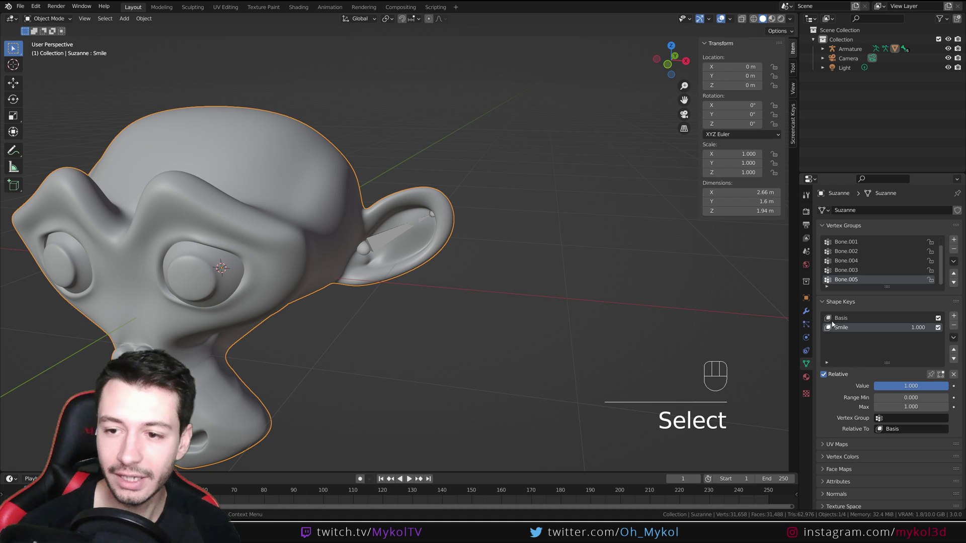
left_click(858, 261)
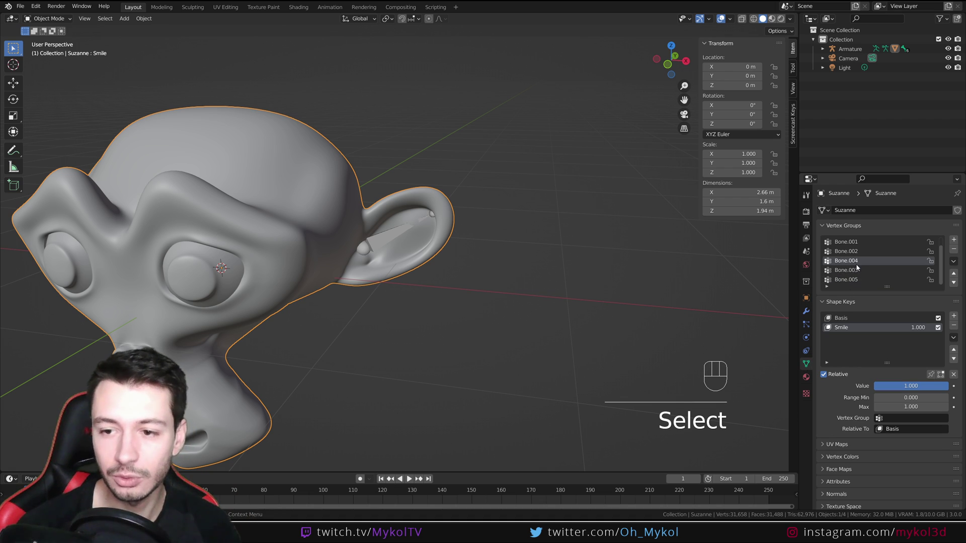
left_click(48, 21)
left_click(48, 70)
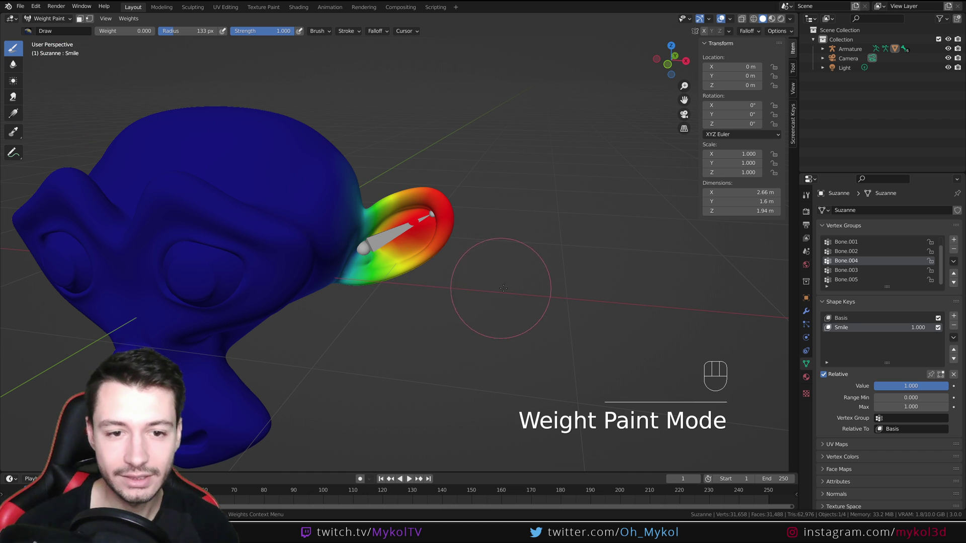
middle_click_drag(503, 288, 342, 226)
scroll(326, 218, "up", 3)
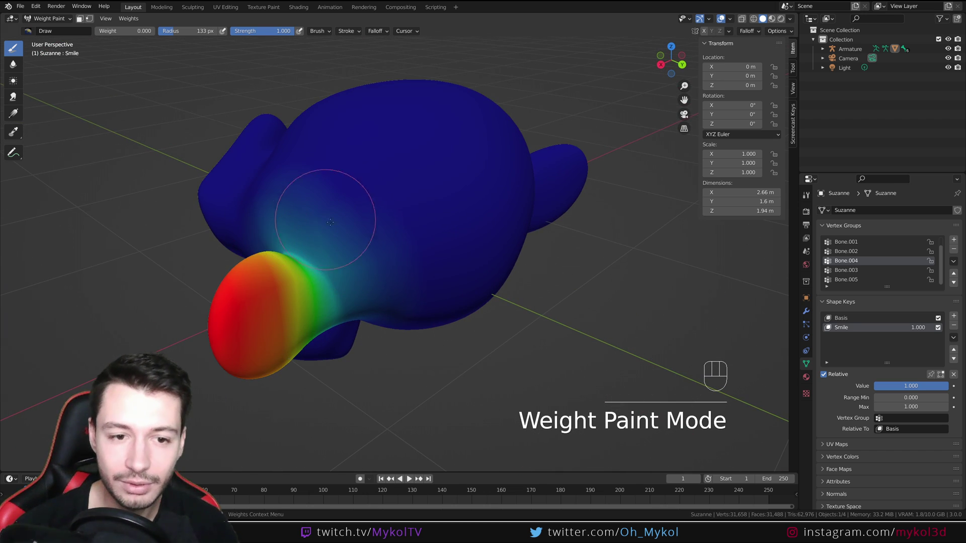
- Set the Draw brush's radius to 64 px
left_click(121, 32)
left_click(185, 36)
left_click_drag(185, 35, 176, 36)
- Try painting Bone.004's weight away on the head around the ear's base, and undo the strokes
middle_click_drag(302, 226, 336, 235)
left_click_drag(218, 247, 207, 258)
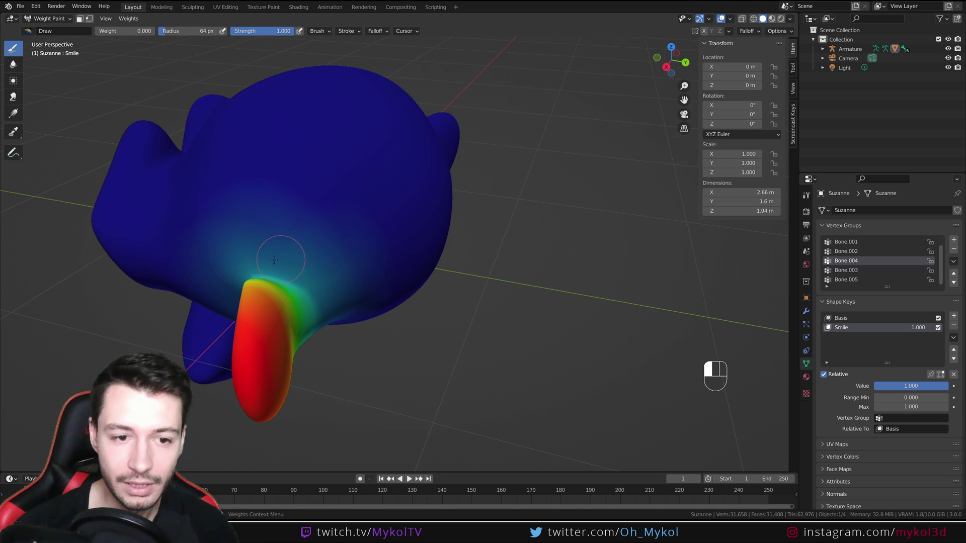
left_click_drag(274, 260, 299, 271)
scroll(236, 267, "up", 3)
middle_click_drag(236, 267, 248, 281)
key("ctrl+z")
key("ctrl+z")
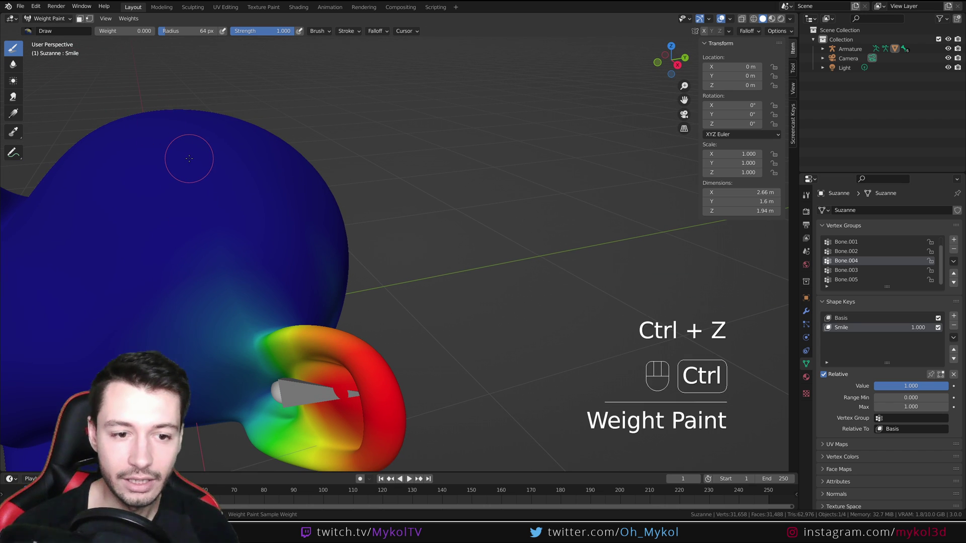
- Return to Object Mode, select the armature, and switch it to Pose Mode
left_click(47, 20)
left_click(45, 29)
scroll(267, 317, "down", 4)
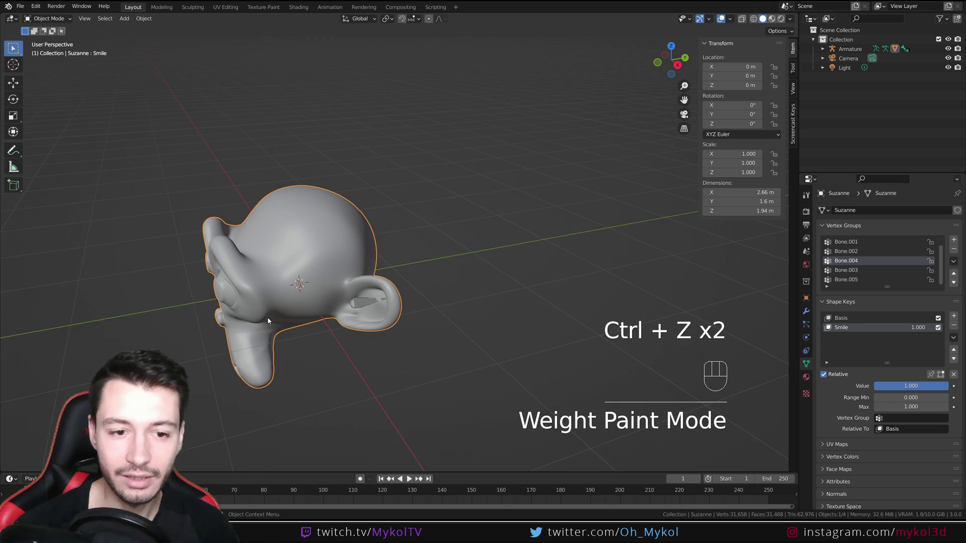
middle_click_drag(267, 317, 414, 309)
left_click(849, 49)
left_click(46, 18)
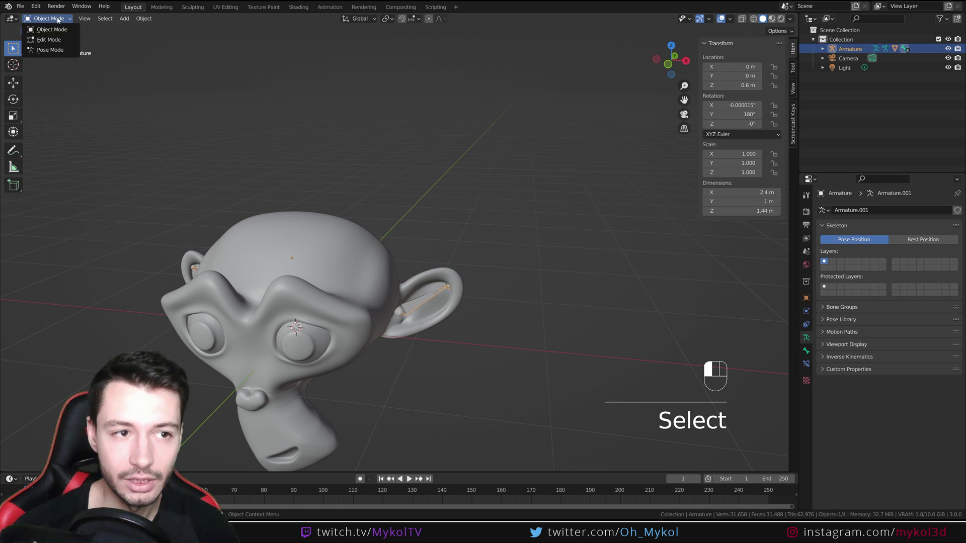
left_click(45, 48)
- Rotate the Bone.004 ear bone about the global Z axis so the ear folds forward against the face
middle_click_drag(362, 281, 399, 298)
key("r")
key("z")
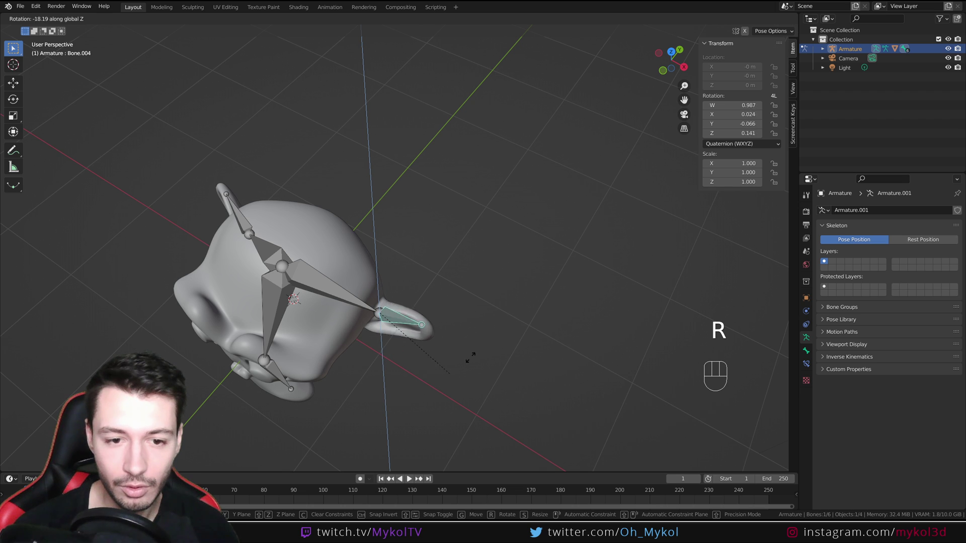
left_click(411, 369)
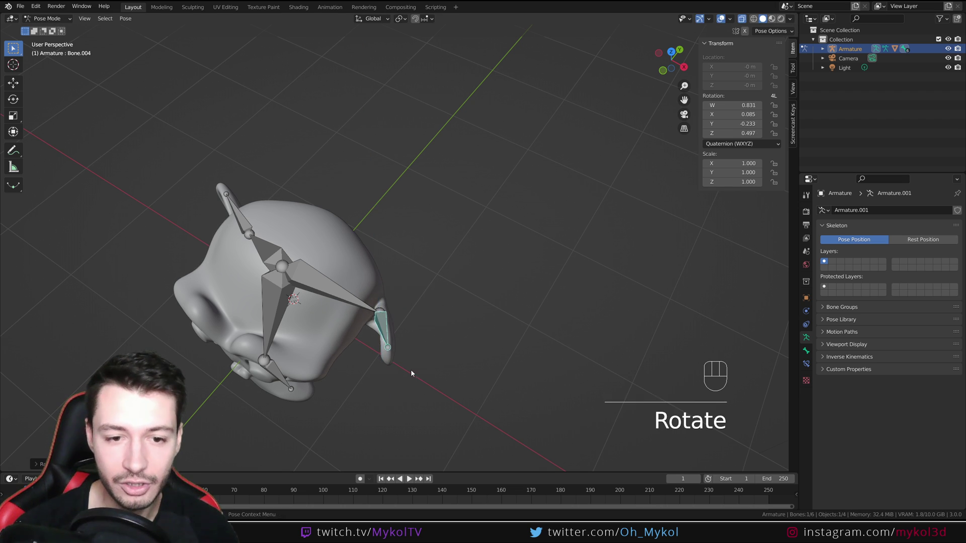
middle_click_drag(410, 369, 332, 291)
scroll(304, 288, "up", 3)
scroll(254, 303, "down", 2)
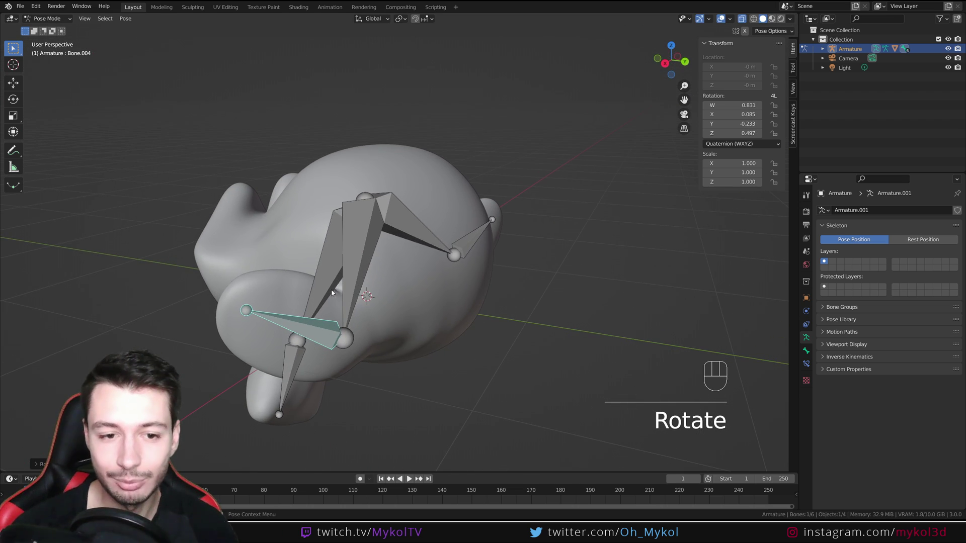
- Deselect the bone, return to Object Mode, and open the monkey head in Weight Paint Mode
left_click(282, 223)
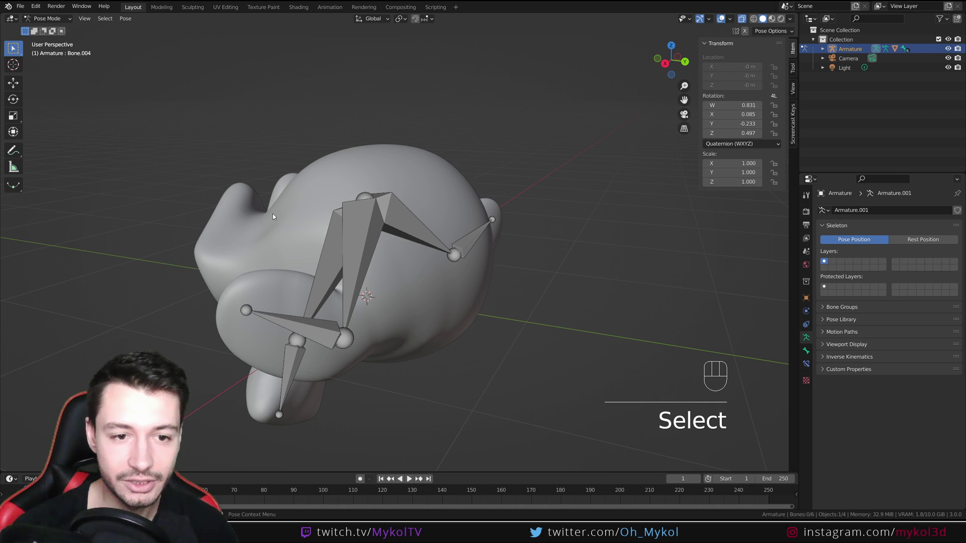
left_click(54, 19)
left_click(52, 30)
left_click(256, 221)
left_click(49, 18)
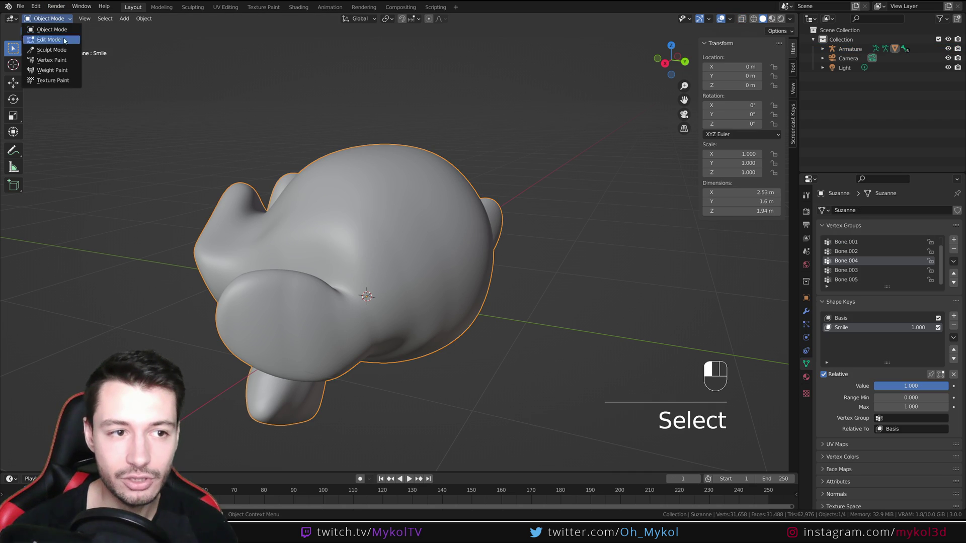
left_click(50, 72)
- Paint weight 0.000 for Bone.004 on the side of the head beside and beneath the folded ear
mouse_move(390, 305)
left_mouse_down()
mouse_move(377, 285)
mouse_move(384, 336)
mouse_move(373, 273)
mouse_move(378, 288)
left_mouse_up()
mouse_move(385, 296)
middle_mouse_down()
mouse_move(442, 298)
mouse_move(362, 283)
middle_mouse_up()
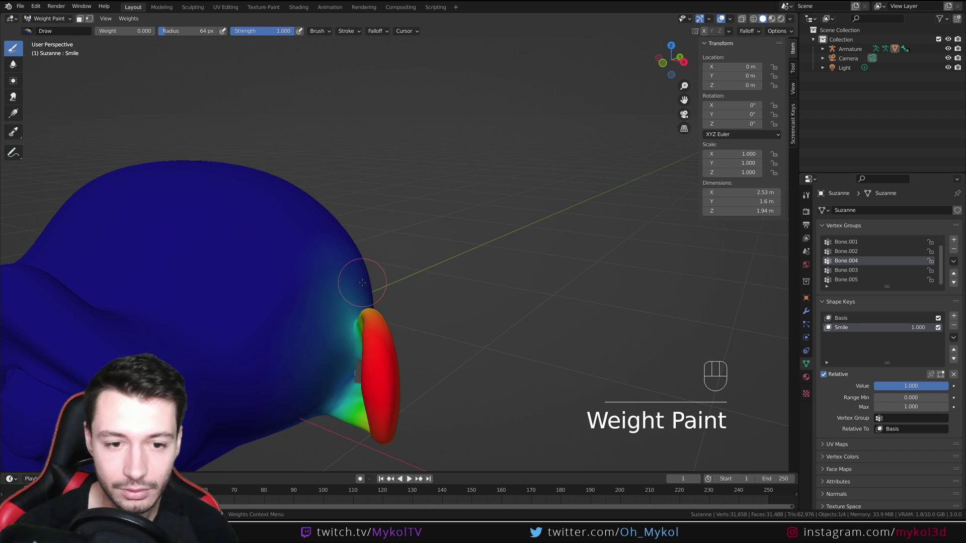
mouse_move(335, 340)
left_mouse_down()
mouse_move(345, 282)
mouse_move(323, 349)
mouse_move(319, 422)
left_mouse_up()
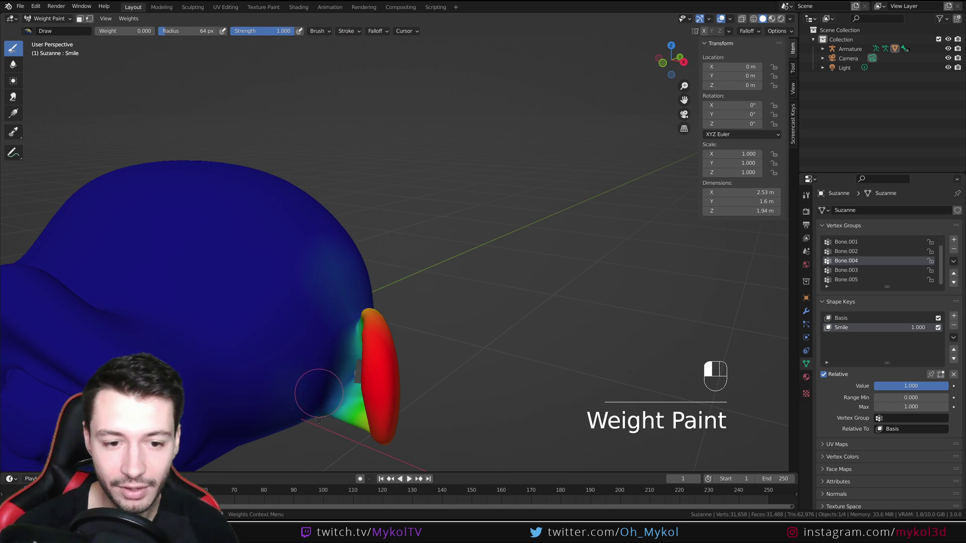
middle_click_drag(303, 392, 251, 357)
left_click_drag(251, 357, 281, 363)
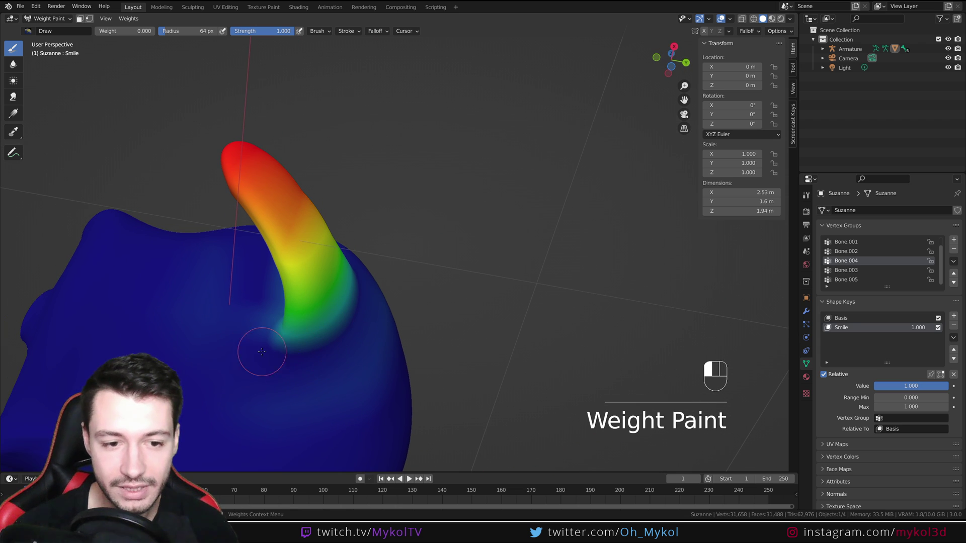
- Paint away the remaining Bone.004 weight where the back and front of the ear meet the head
mouse_move(311, 346)
middle_mouse_down()
mouse_move(280, 222)
mouse_move(258, 317)
mouse_move(371, 285)
middle_mouse_up()
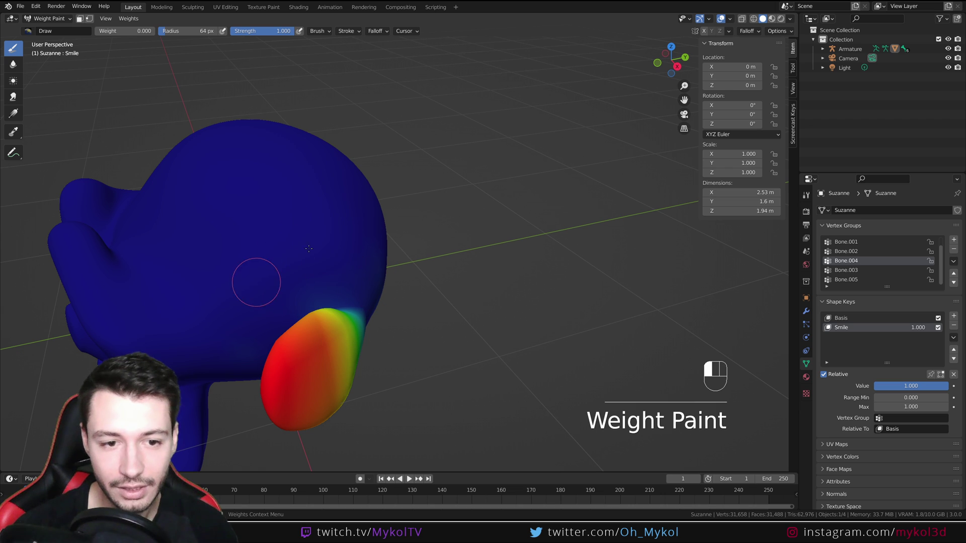
middle_click_drag(281, 258, 385, 300)
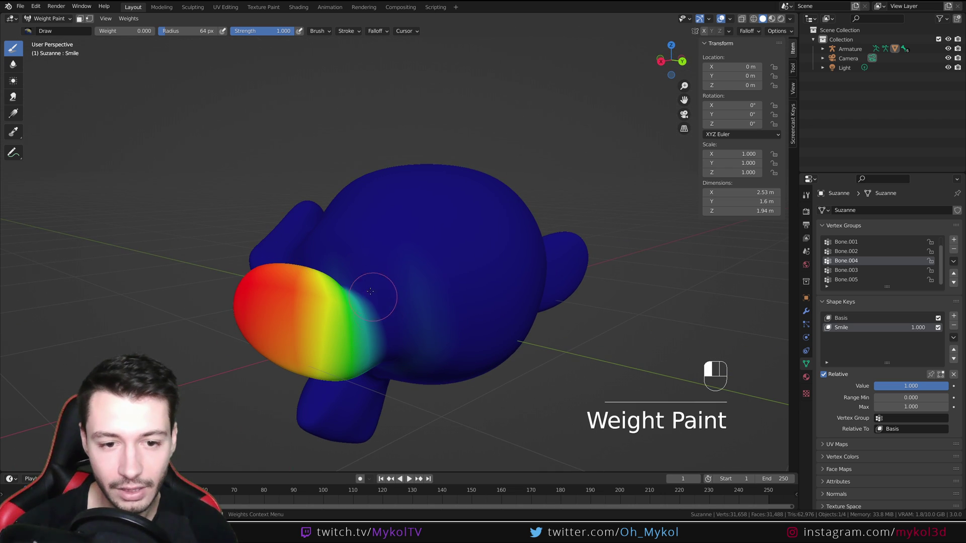
mouse_move(366, 371)
left_mouse_down()
mouse_move(356, 277)
mouse_move(375, 350)
left_mouse_up()
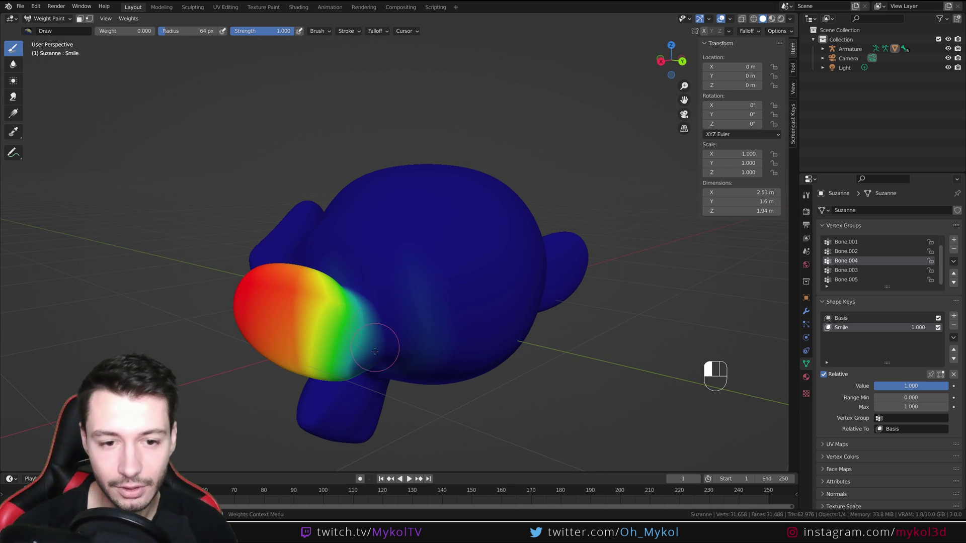
middle_click_drag(370, 332, 345, 345)
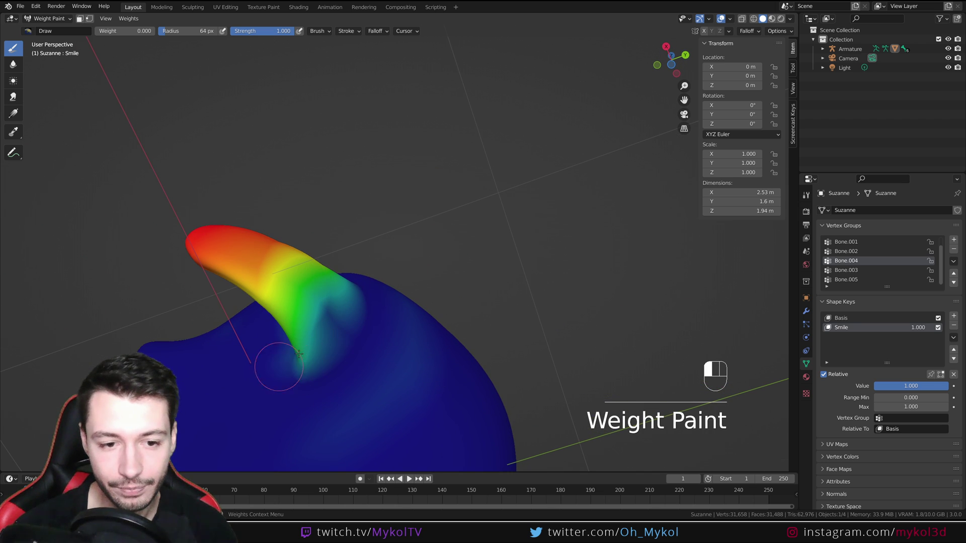
mouse_move(391, 319)
middle_mouse_down()
mouse_move(384, 370)
mouse_move(348, 450)
middle_mouse_up()
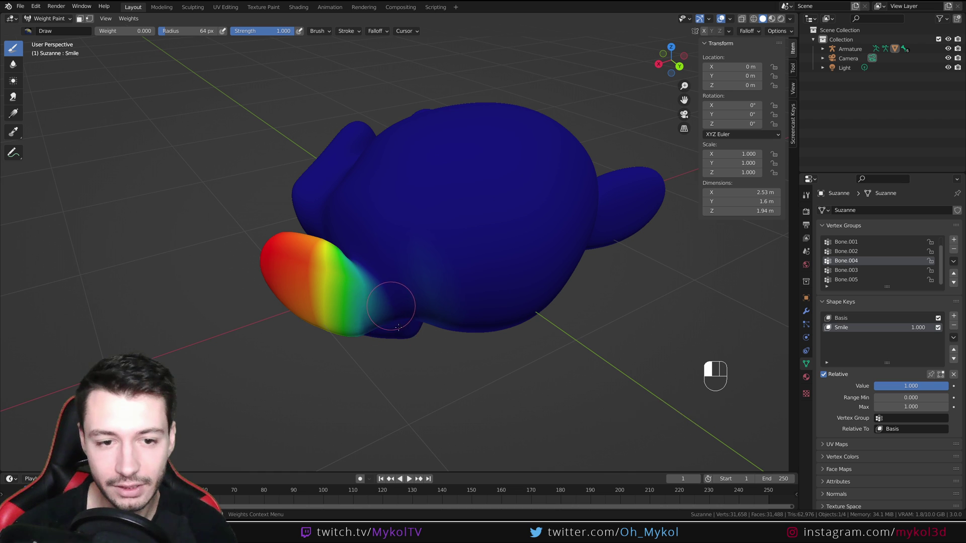
mouse_move(394, 312)
middle_mouse_down()
mouse_move(617, 300)
mouse_move(400, 315)
middle_mouse_up()
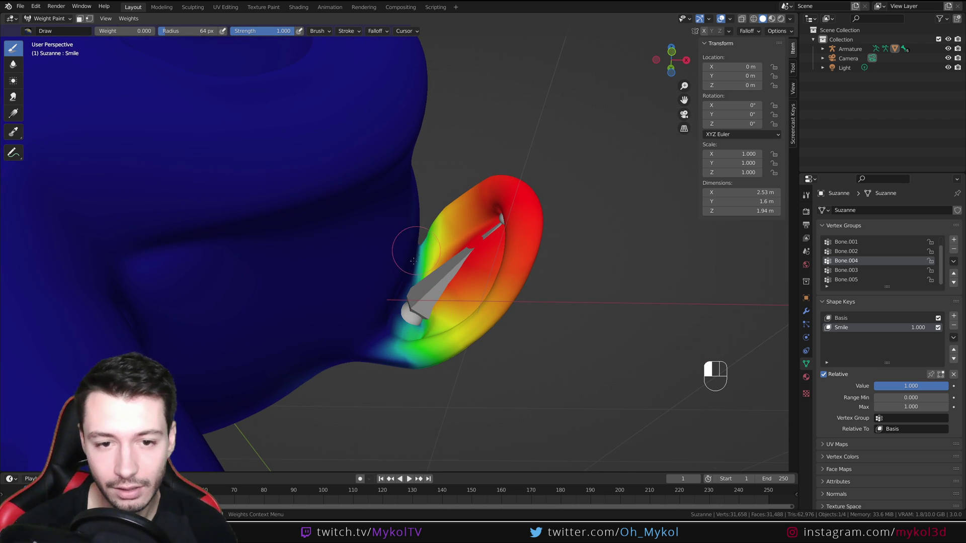
mouse_move(402, 322)
middle_mouse_down()
mouse_move(456, 263)
mouse_move(170, 59)
middle_mouse_up()
- Leave Weight Paint for Object Mode, select the armature through the ear, and put it in Pose Mode
left_click(48, 19)
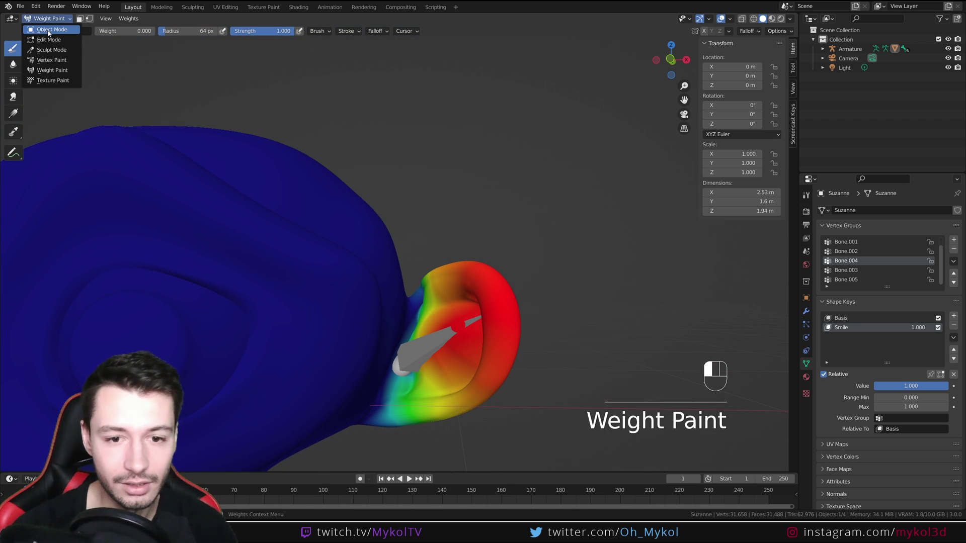
left_click(48, 31)
left_click(423, 393)
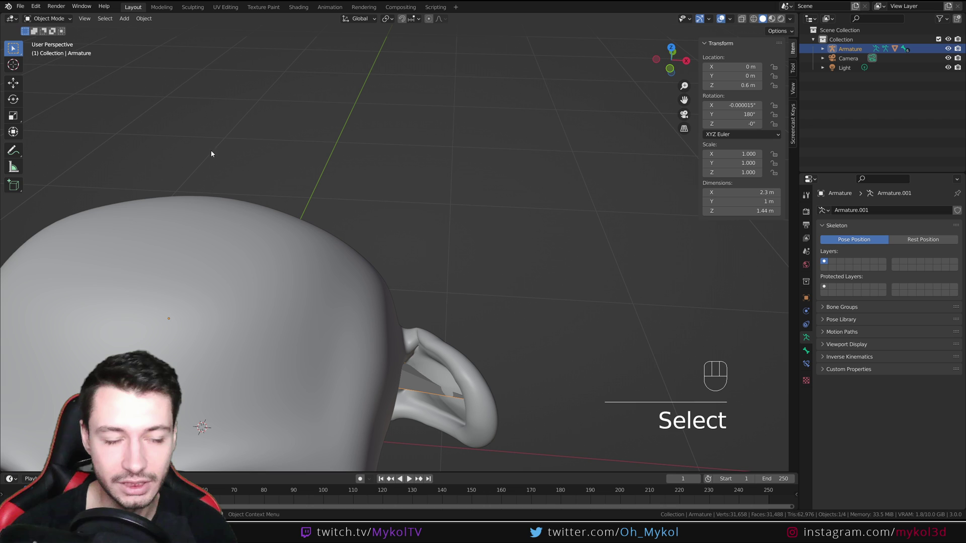
left_click(46, 19)
left_click(48, 48)
- Rotate the Bone.004 ear bone about the global Z axis so the ear points outward again
left_click(417, 335)
key("r")
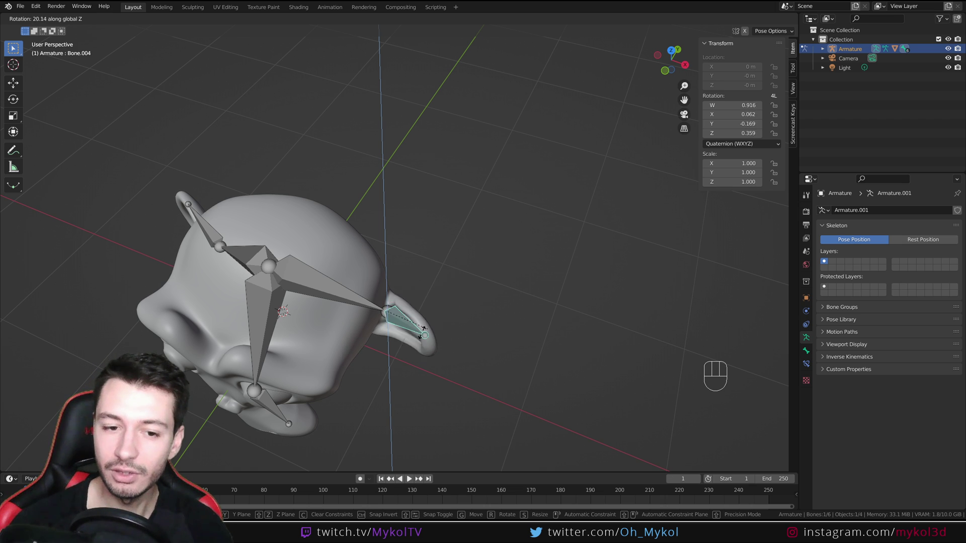
left_click(426, 370)
- Enlarge the timeline area and insert a Location, Rotation & Scale keyframe for all bones at frame 1
middle_click_drag(426, 370, 478, 244)
key("a")
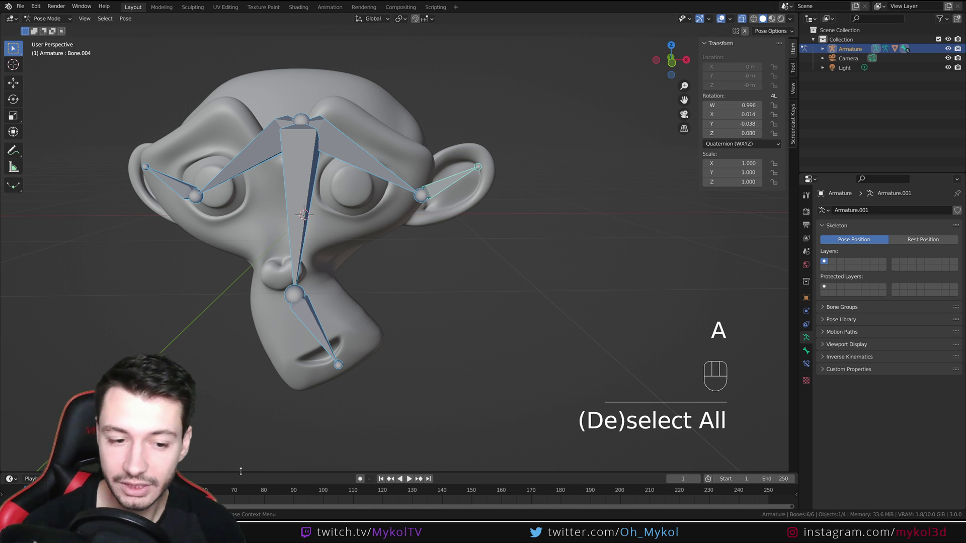
left_click_drag(241, 471, 363, 347)
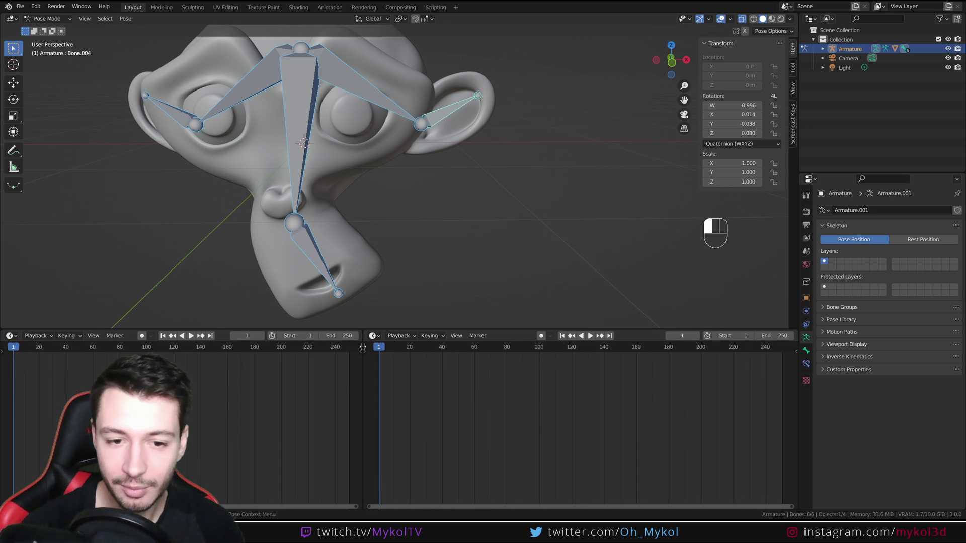
key("i")
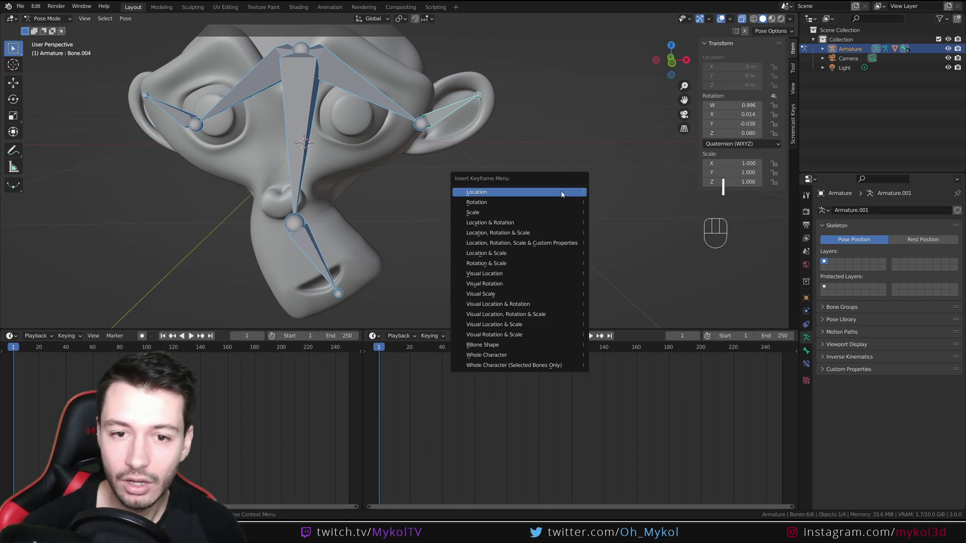
left_click(552, 232)
middle_click_drag(553, 232, 431, 259)
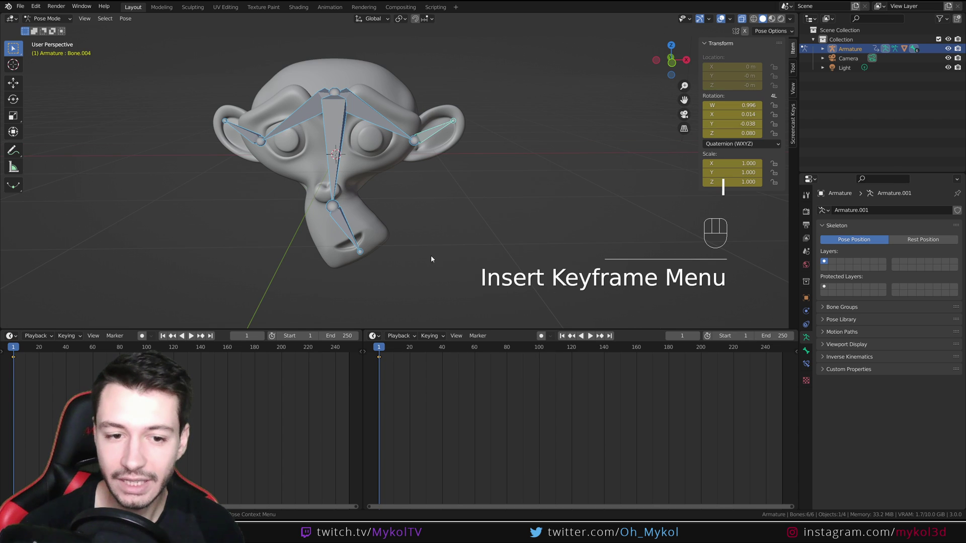
- Move to frame 51 and rotate the jaw bone Bone.001 as seen from the side of the head
left_click_drag(379, 352, 460, 352)
left_click(355, 240)
middle_click_drag(409, 261, 313, 269)
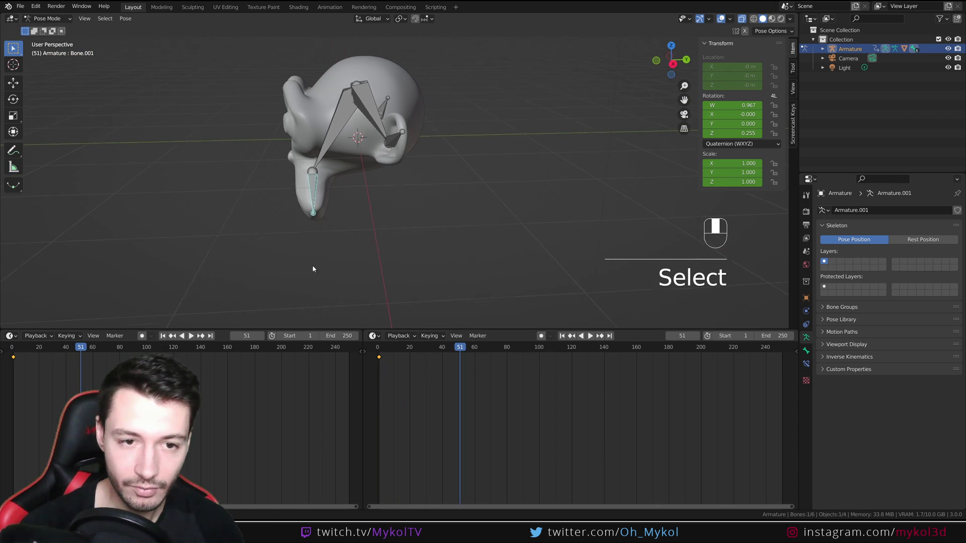
key("r")
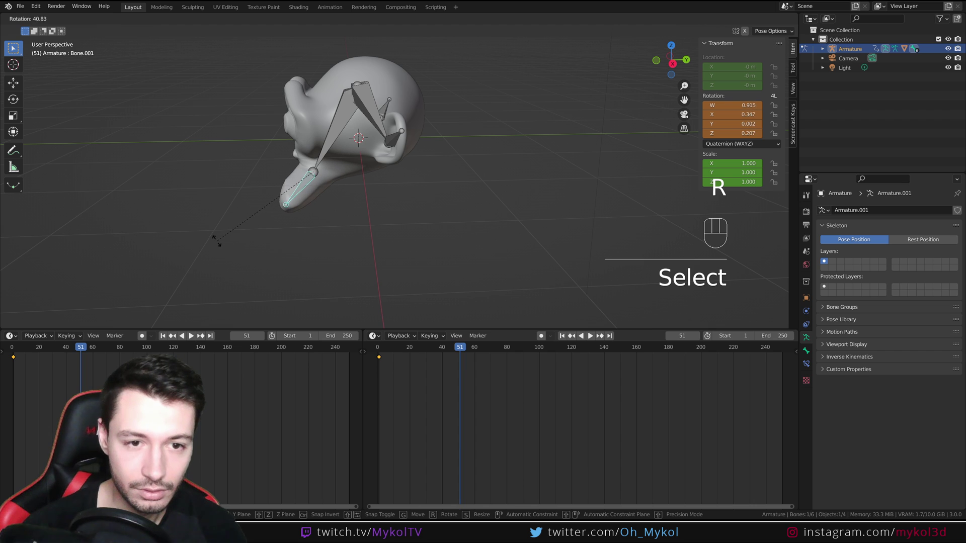
left_click(334, 252)
- Swing the jaw bone to the opposite side in the front view and keyframe its location, rotation and scale at frame 51
middle_click_drag(334, 252, 472, 244)
key("r")
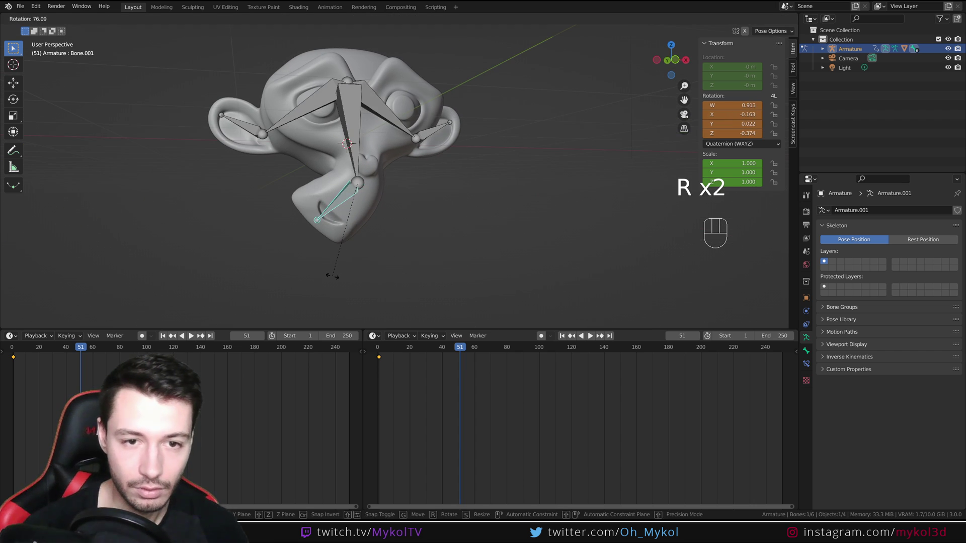
left_click(333, 275)
key("i")
left_click(482, 274)
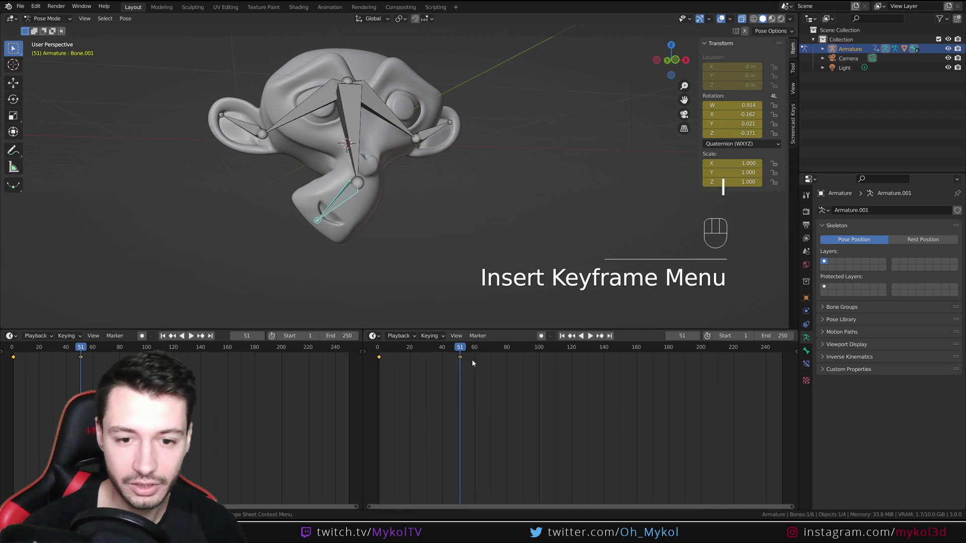
- Play back the jaw animation, return to Object Mode, and rewind the timeline to frame 1
key("space")
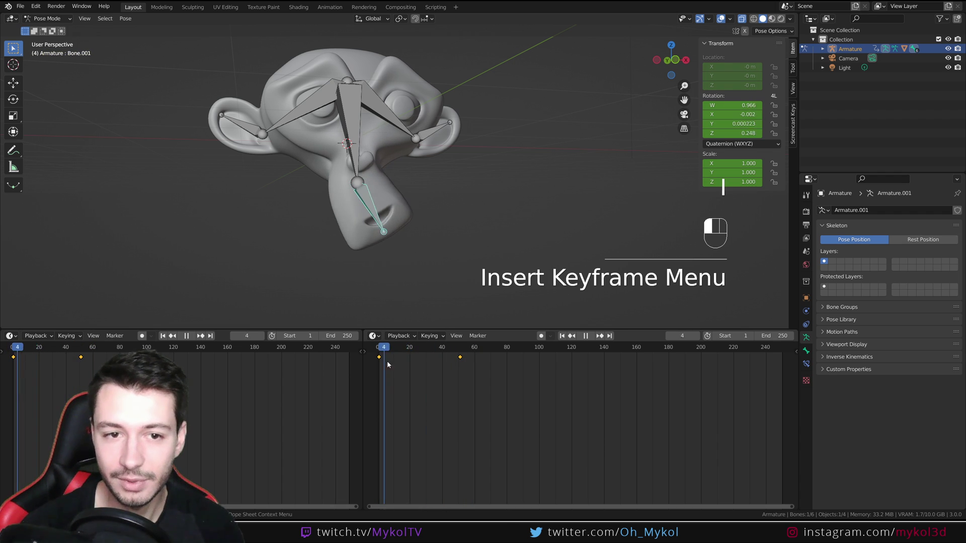
key("space")
left_click(48, 18)
left_click(45, 25)
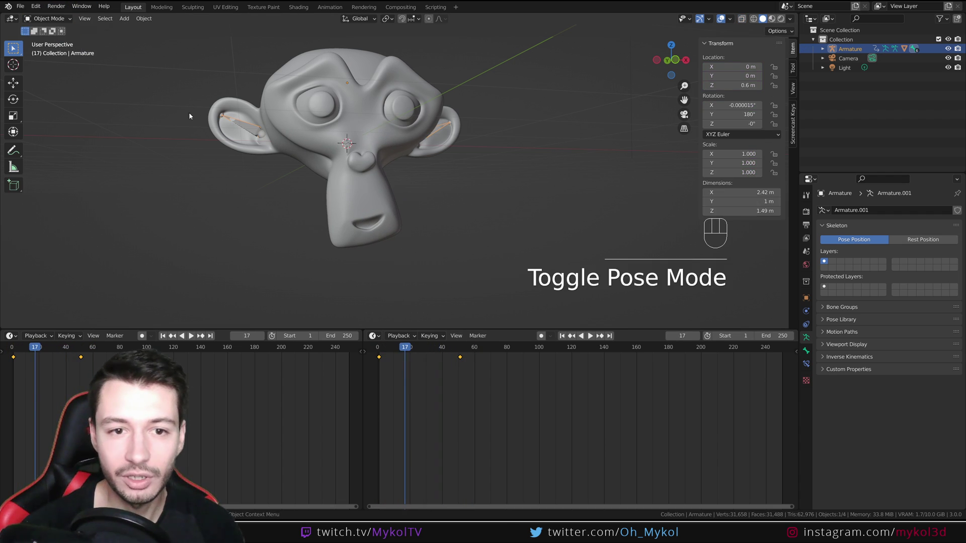
left_click_drag(406, 348, 373, 364)
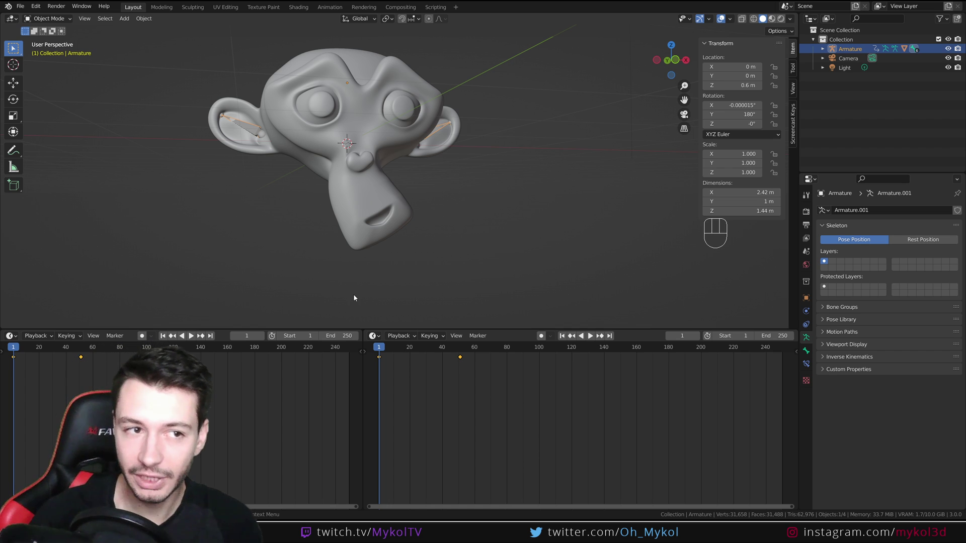
- Start playback from frame 1 and point out the jaw keyframe at frame 51 in the timeline
key("space")
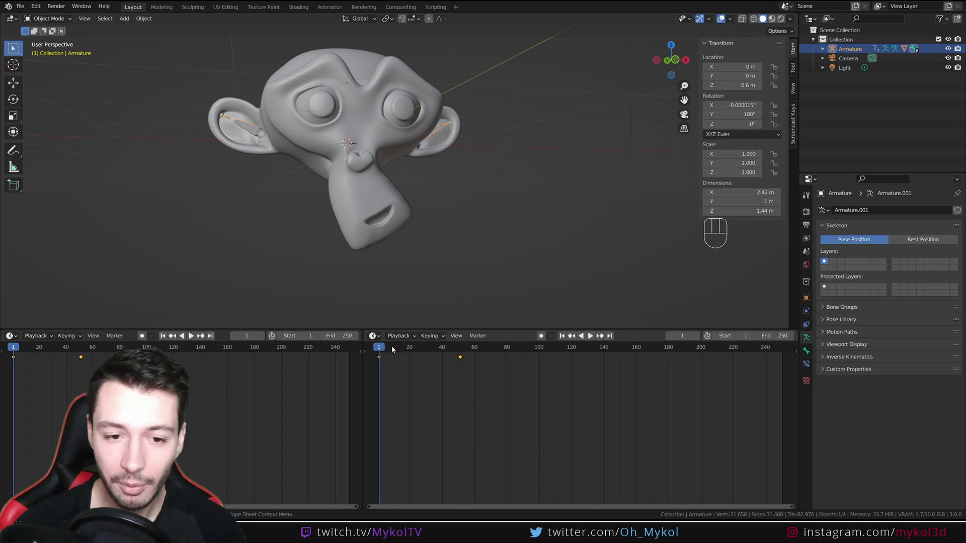
left_click(461, 363)
left_click_drag(461, 361, 379, 371)
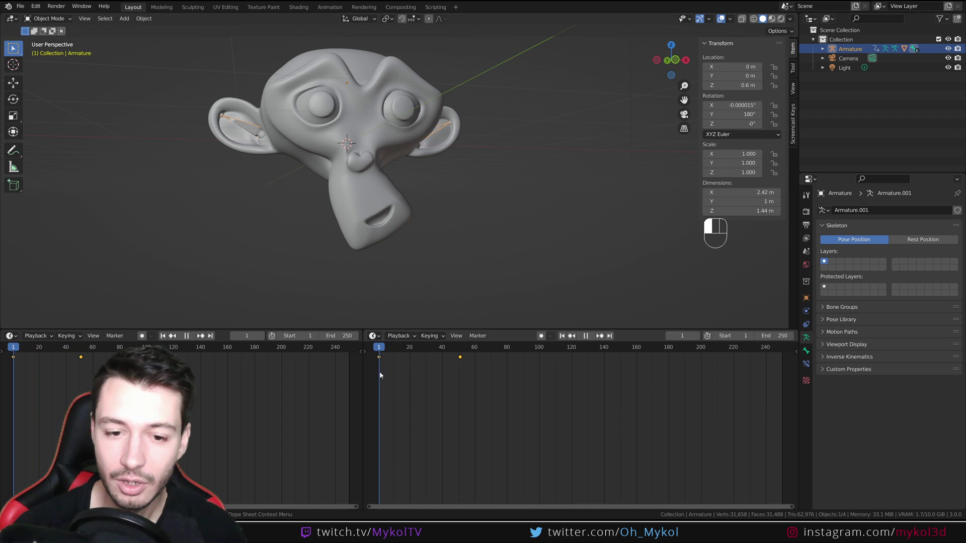
left_click(458, 363)
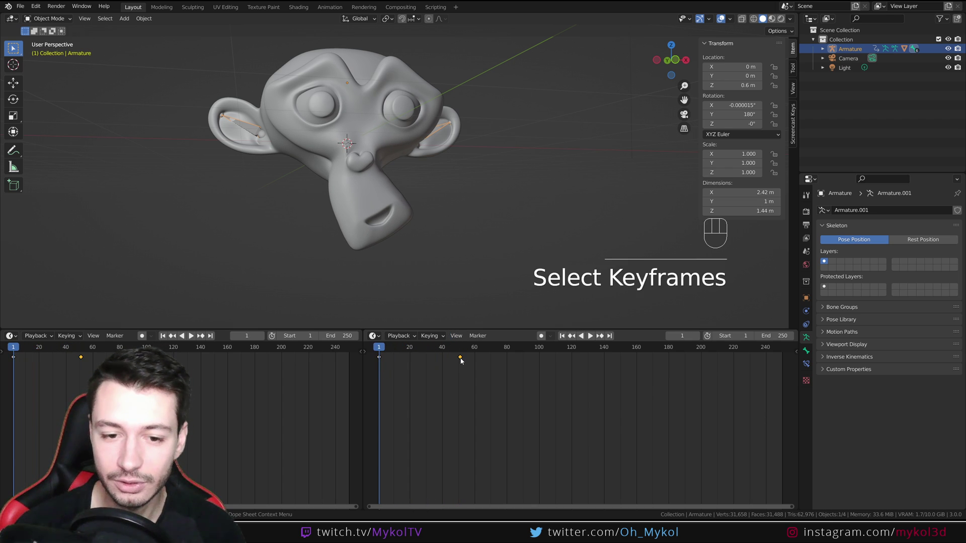
left_click_drag(461, 360, 460, 357)
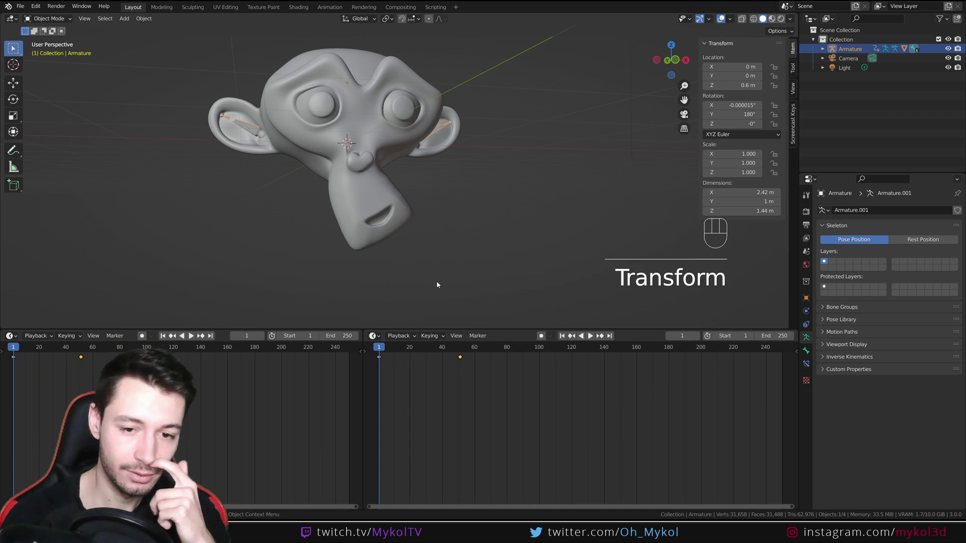